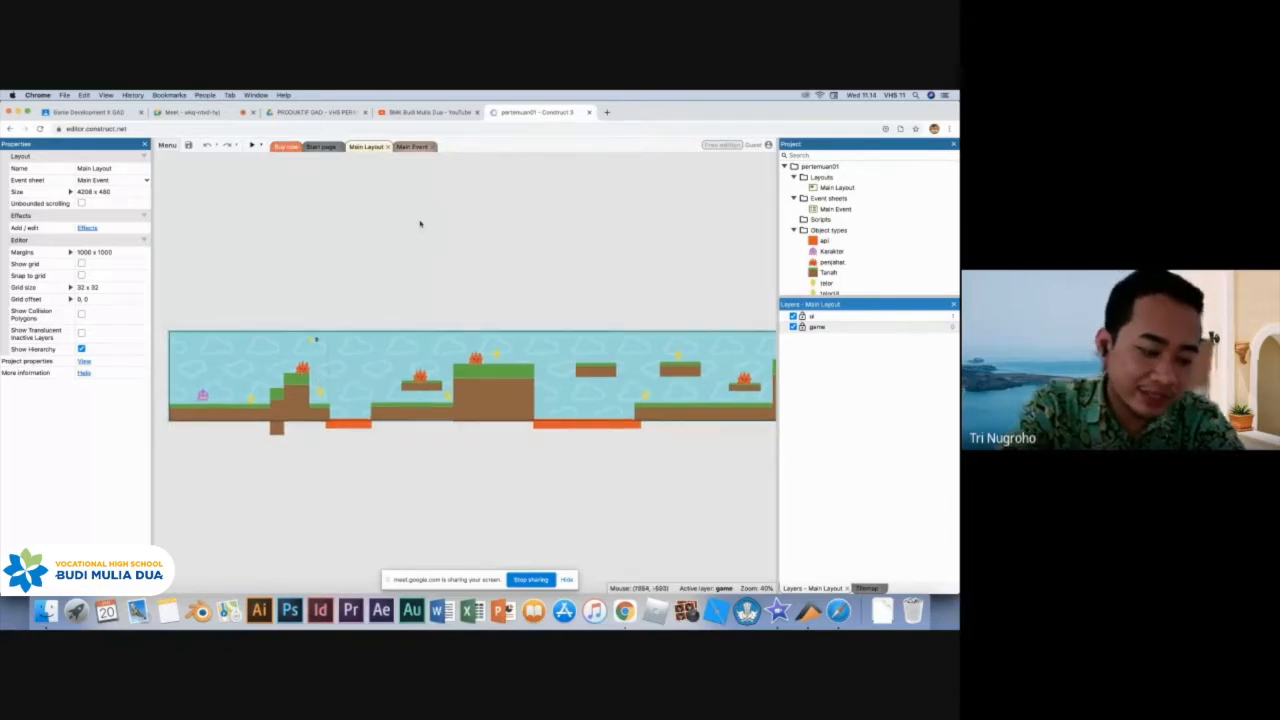
# Examine the Karakter sprite's properties and the egg score counter near the upper edge of the layout.
pyautogui.click(203, 396)
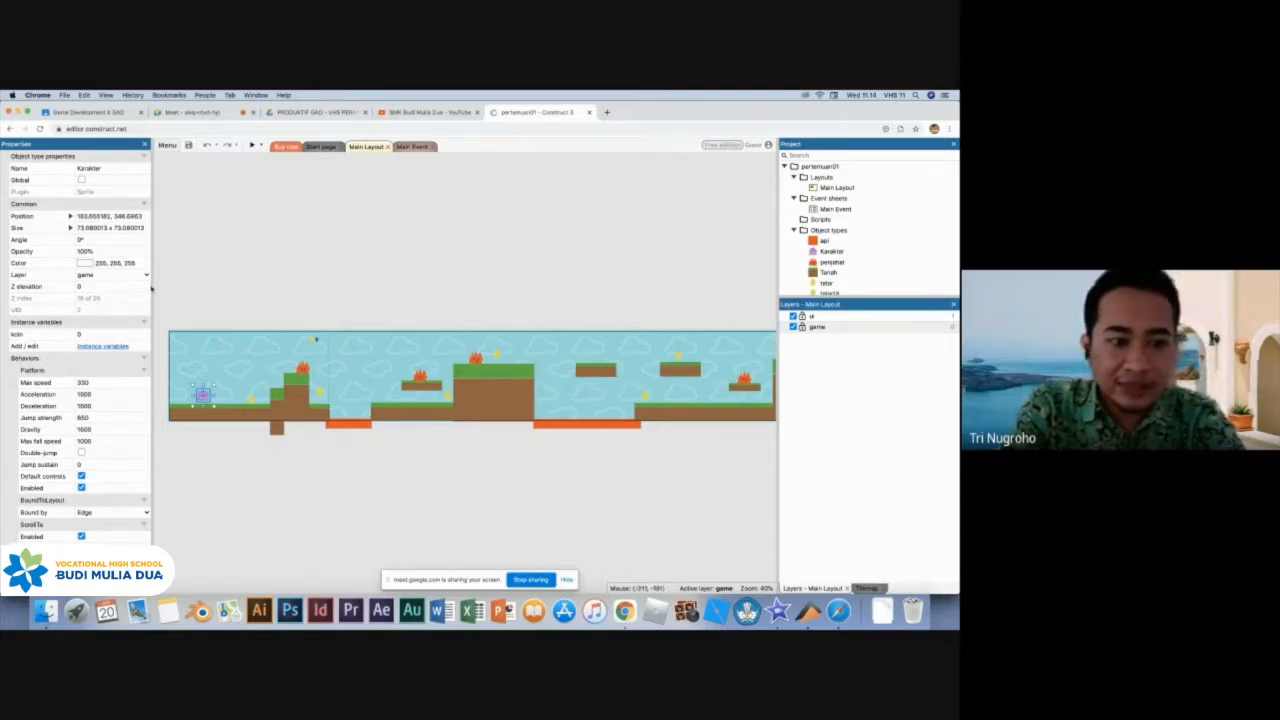
pyautogui.doubleClick(271, 278)
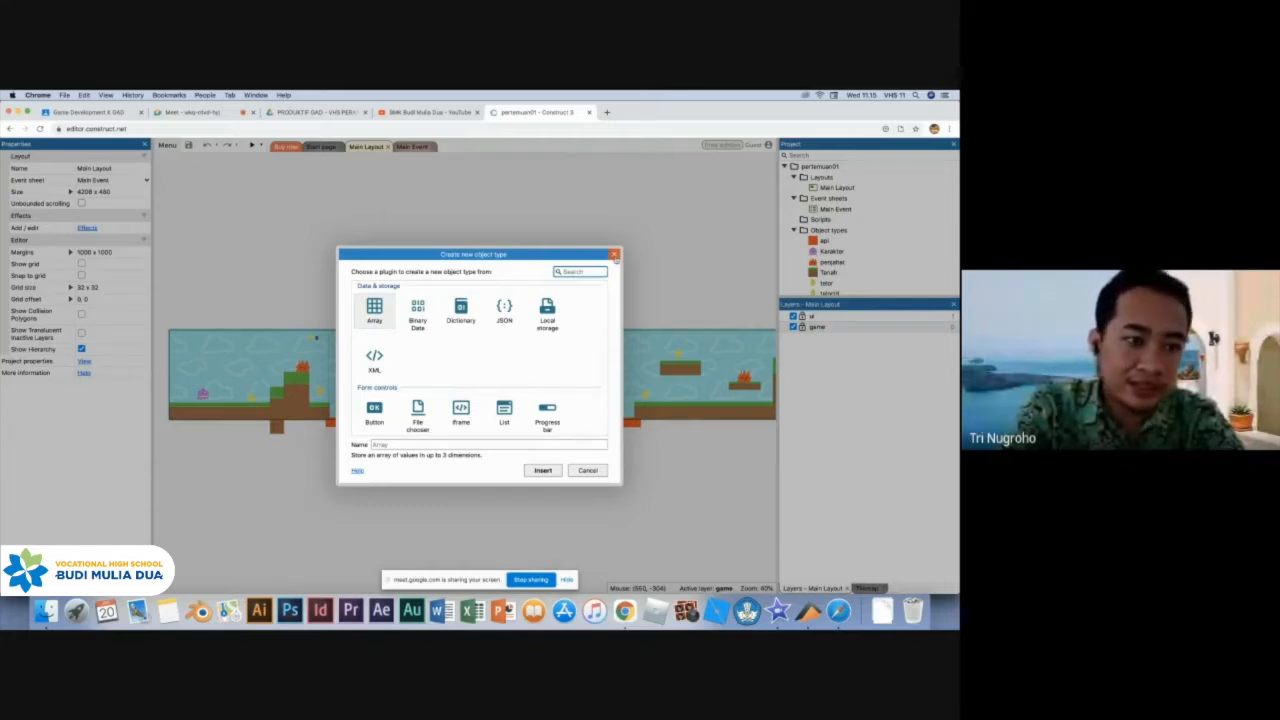
pyautogui.click(614, 254)
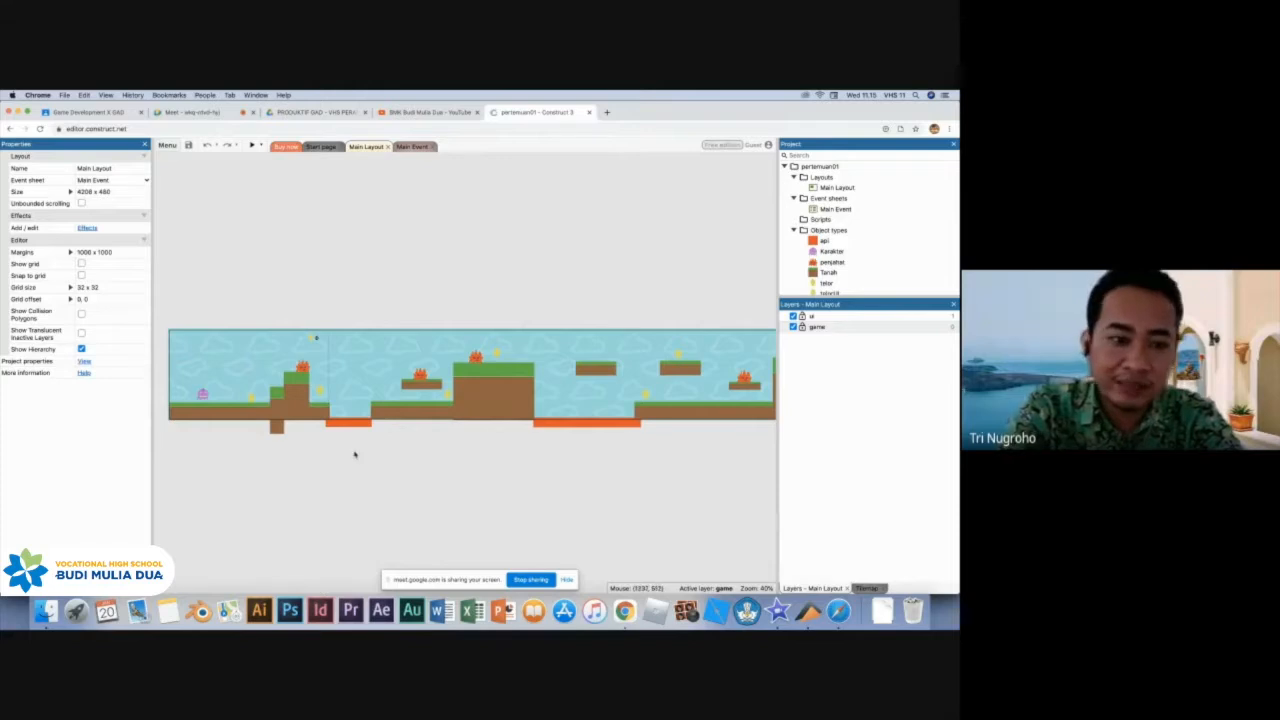
pyautogui.click(202, 395)
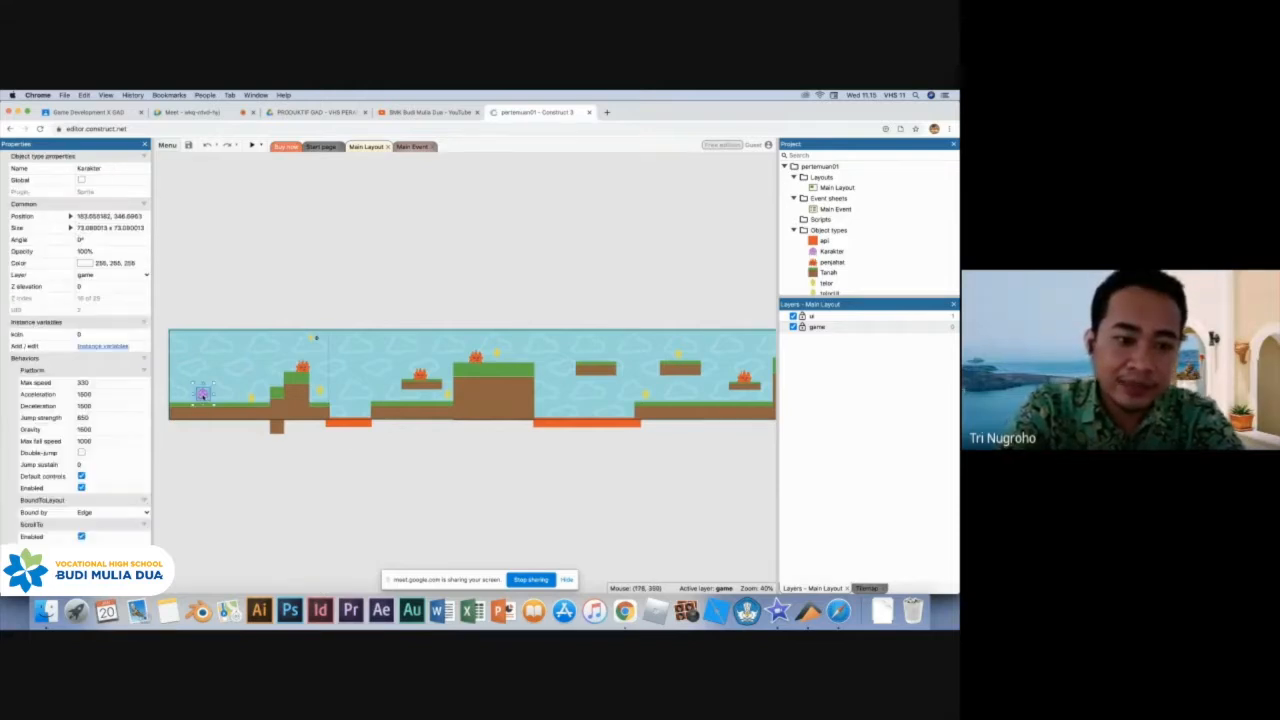
pyautogui.click(476, 488)
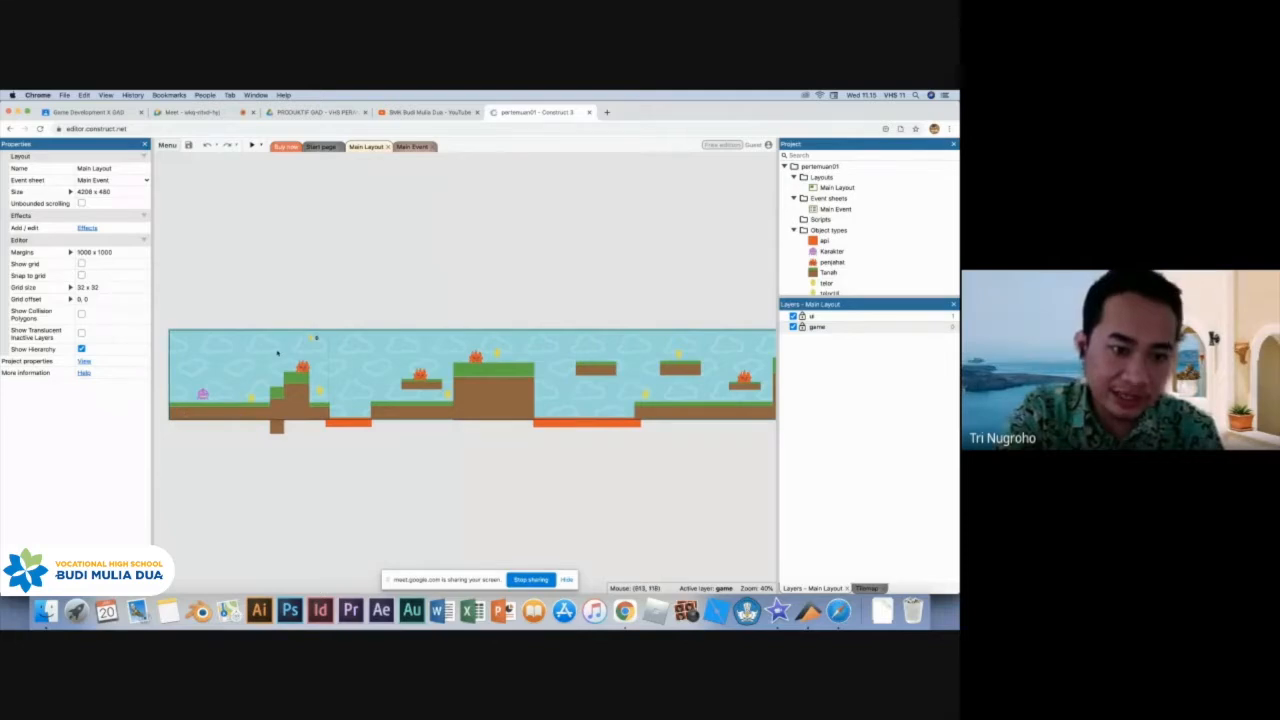
pyautogui.keyDown('ctrl'); pyautogui.scroll(3, 247, 371); pyautogui.keyUp('ctrl')
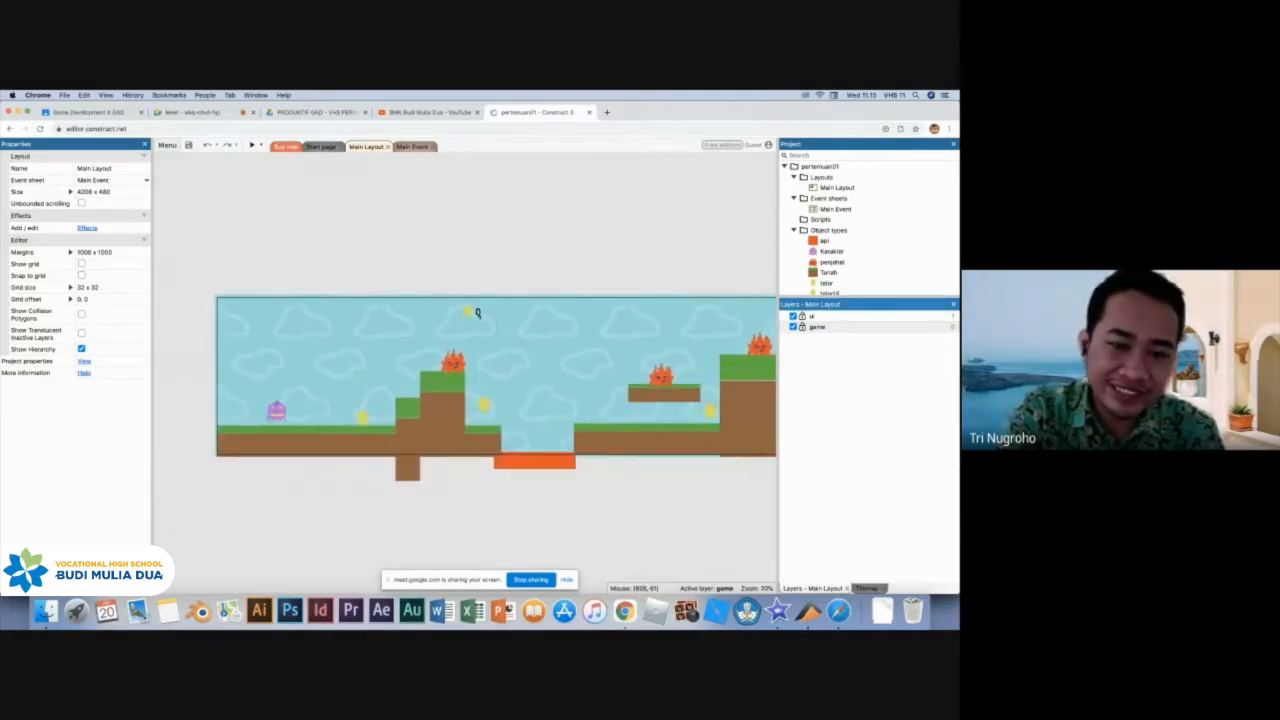
pyautogui.click(468, 311)
pyautogui.click(488, 290)
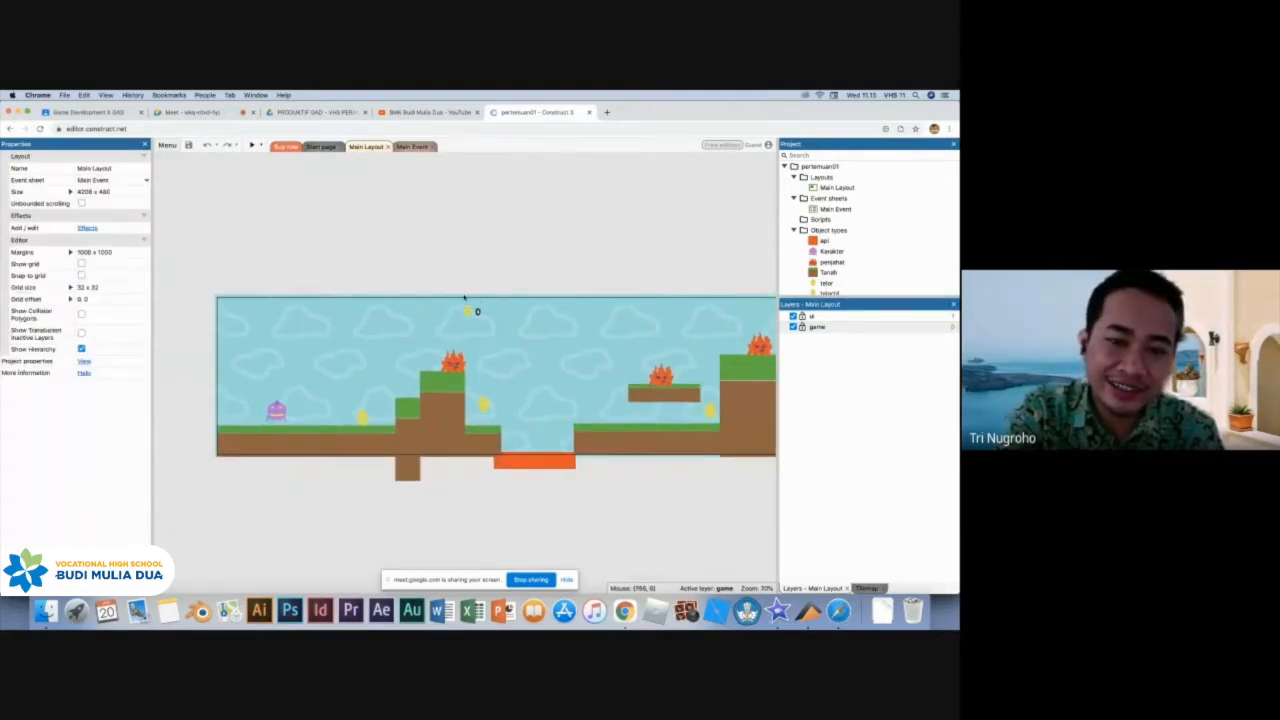
pyautogui.moveTo(460, 293); pyautogui.dragTo(494, 323)
pyautogui.click(450, 325)
# Preview the game by running and jumping the character past the enemies while collecting eggs, and close the preview.
pyautogui.click(252, 145)
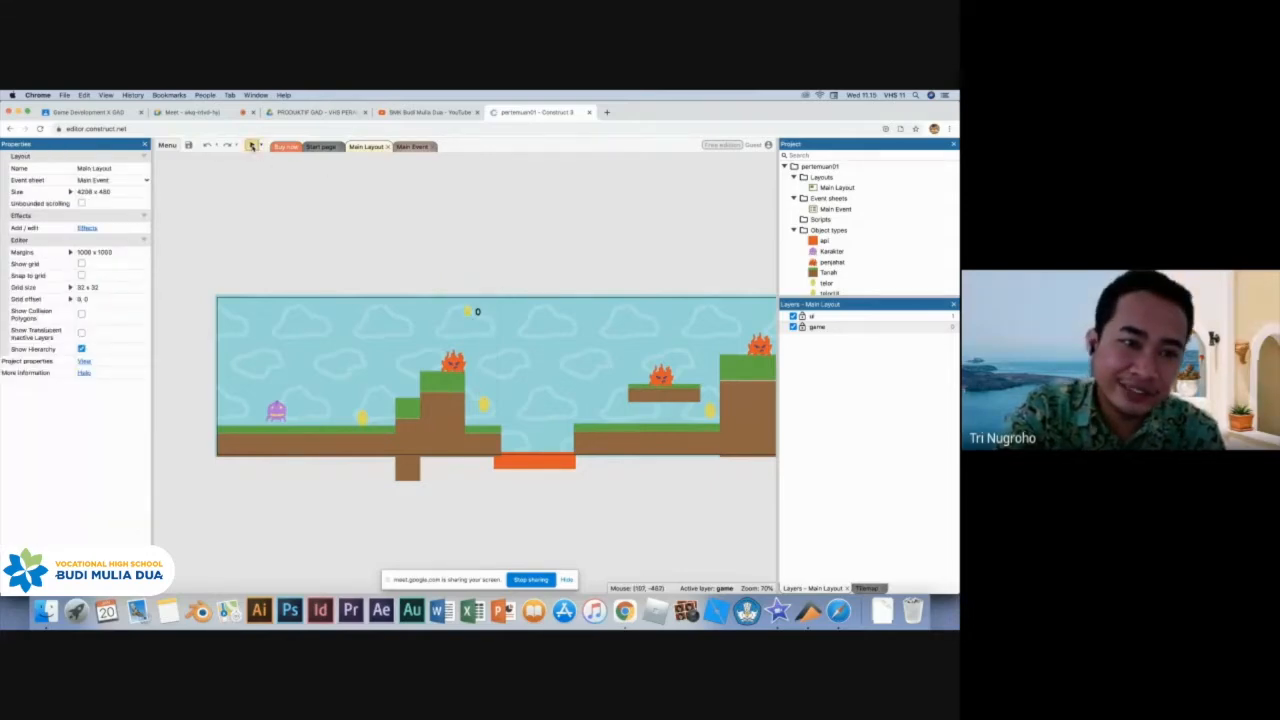
pyautogui.press('Right')
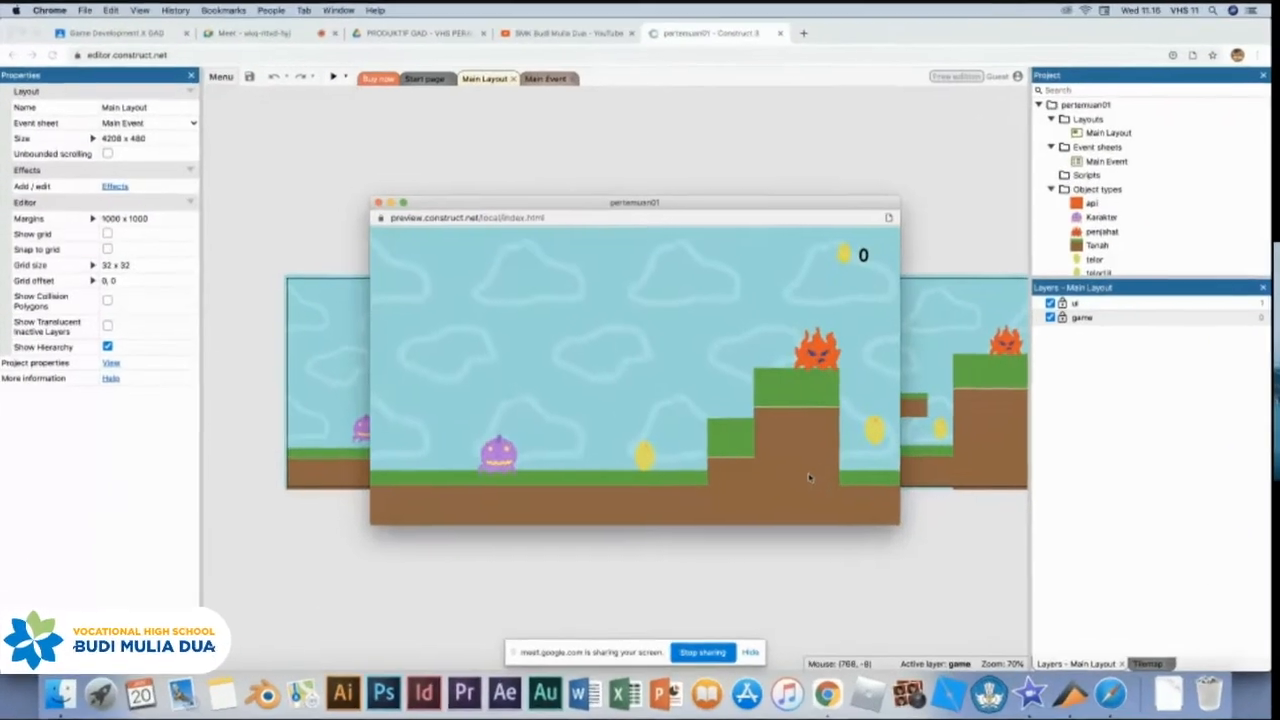
pyautogui.press('Up')
pyautogui.press('Left')
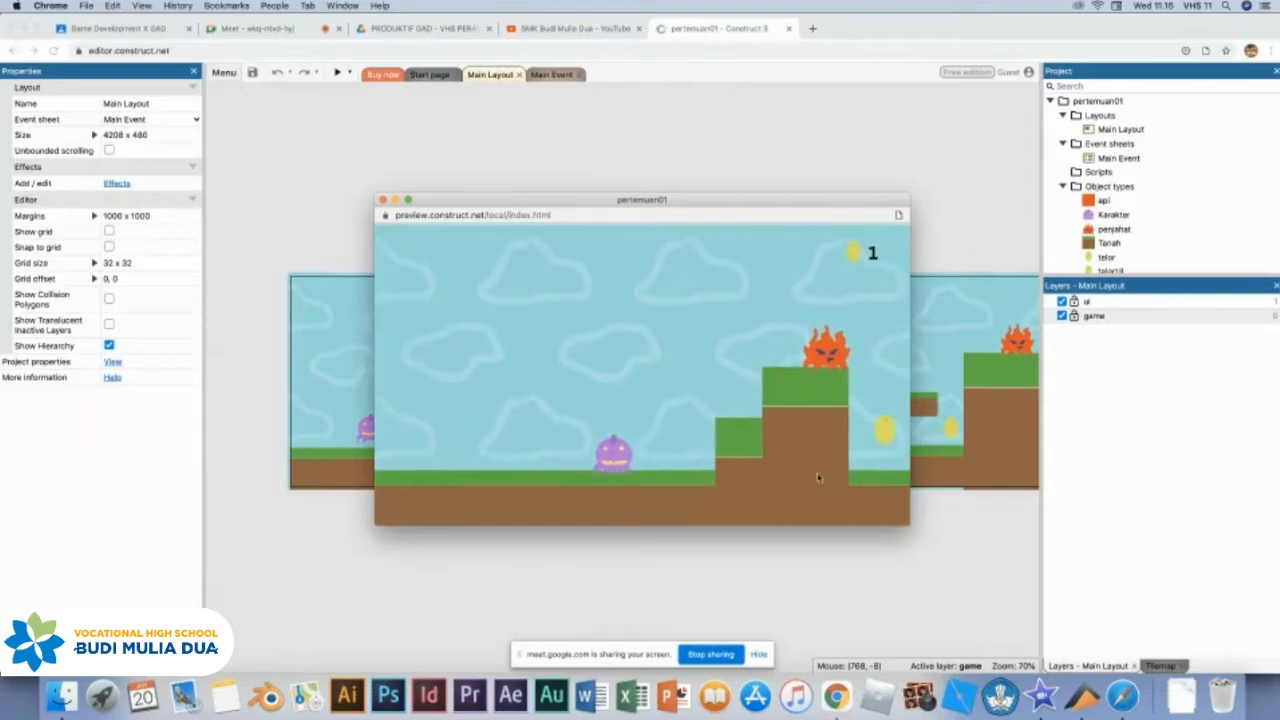
pyautogui.press('Right')
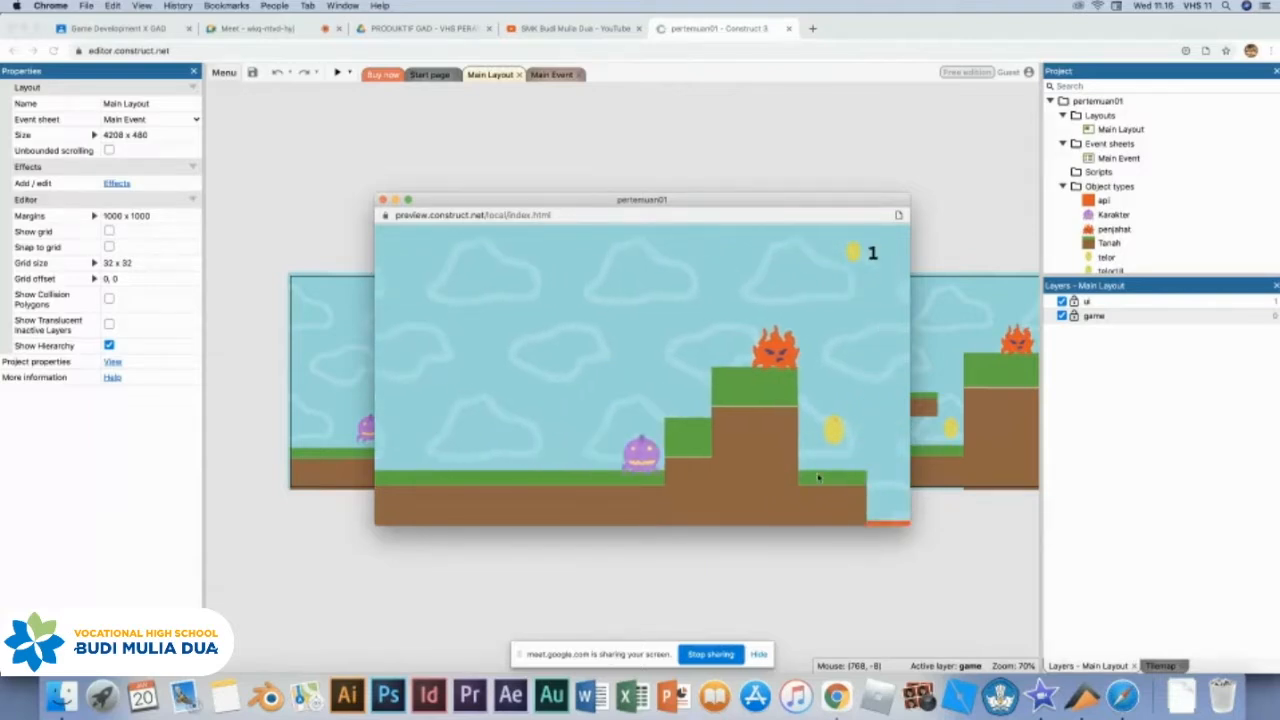
pyautogui.press('Up')
pyautogui.press('Right')
pyautogui.press('Up')
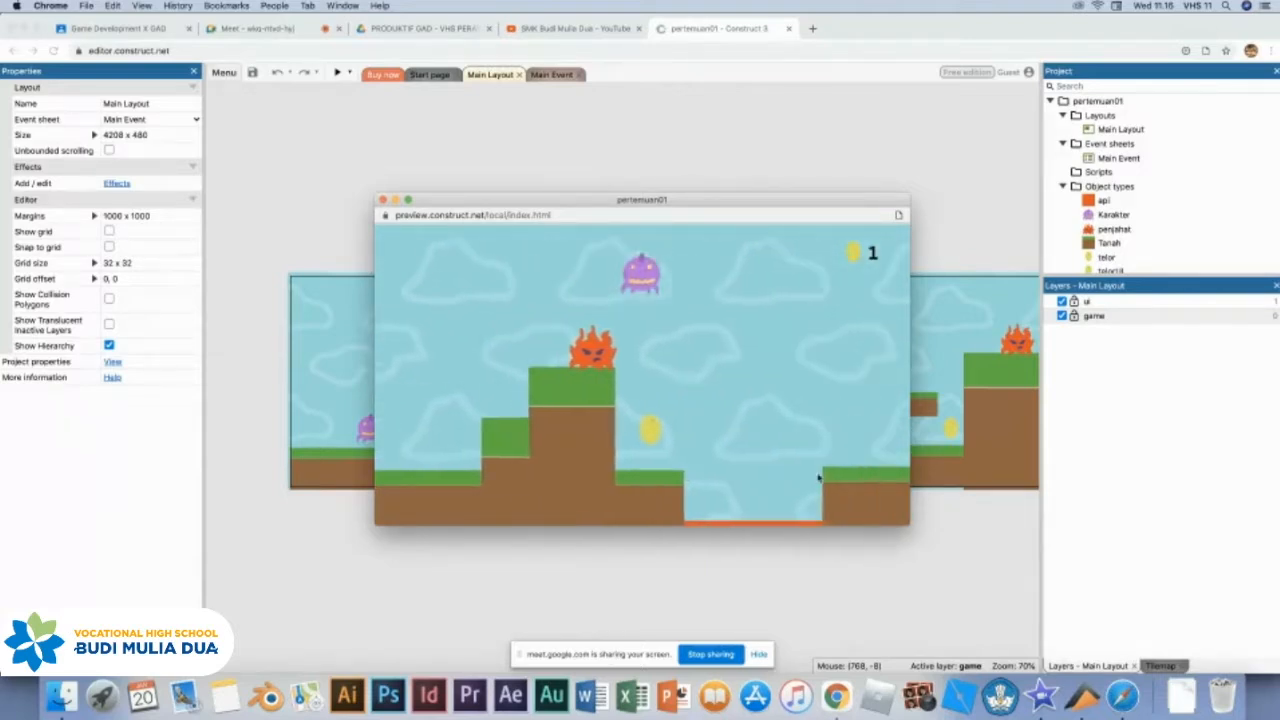
pyautogui.press('Up')
pyautogui.press('Right')
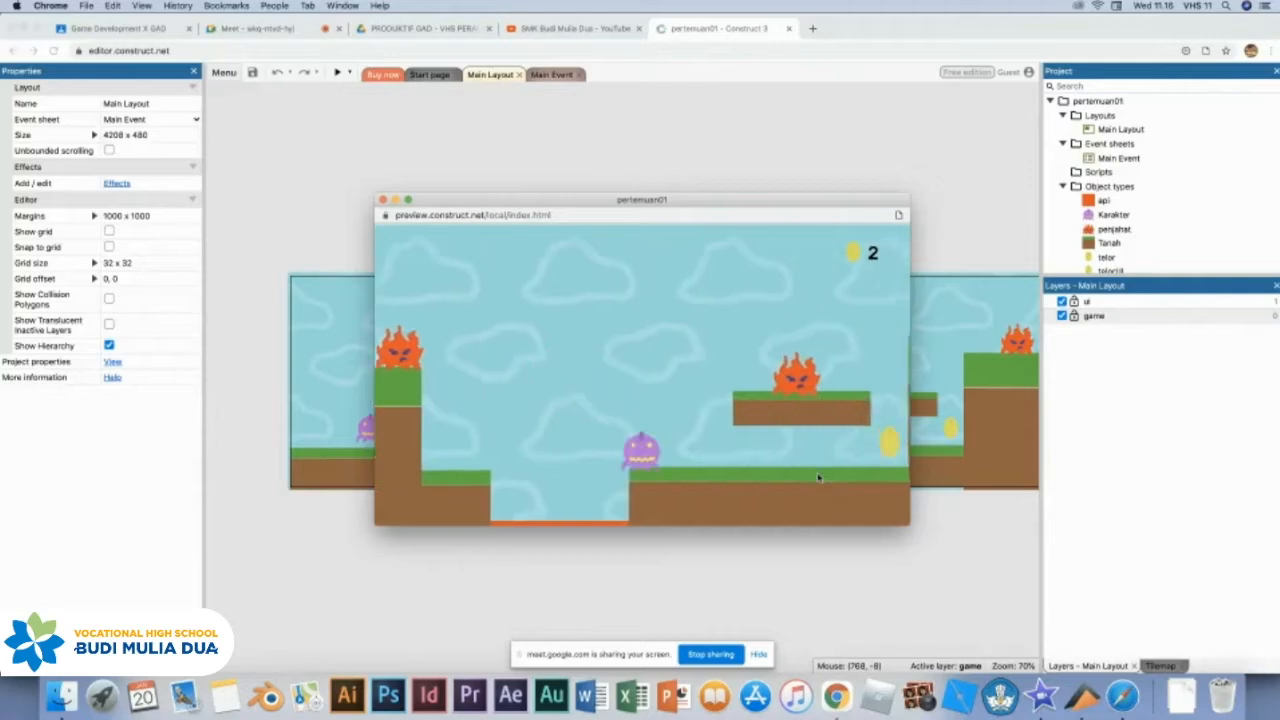
pyautogui.press('Up')
pyautogui.press('Right')
pyautogui.press('Up')
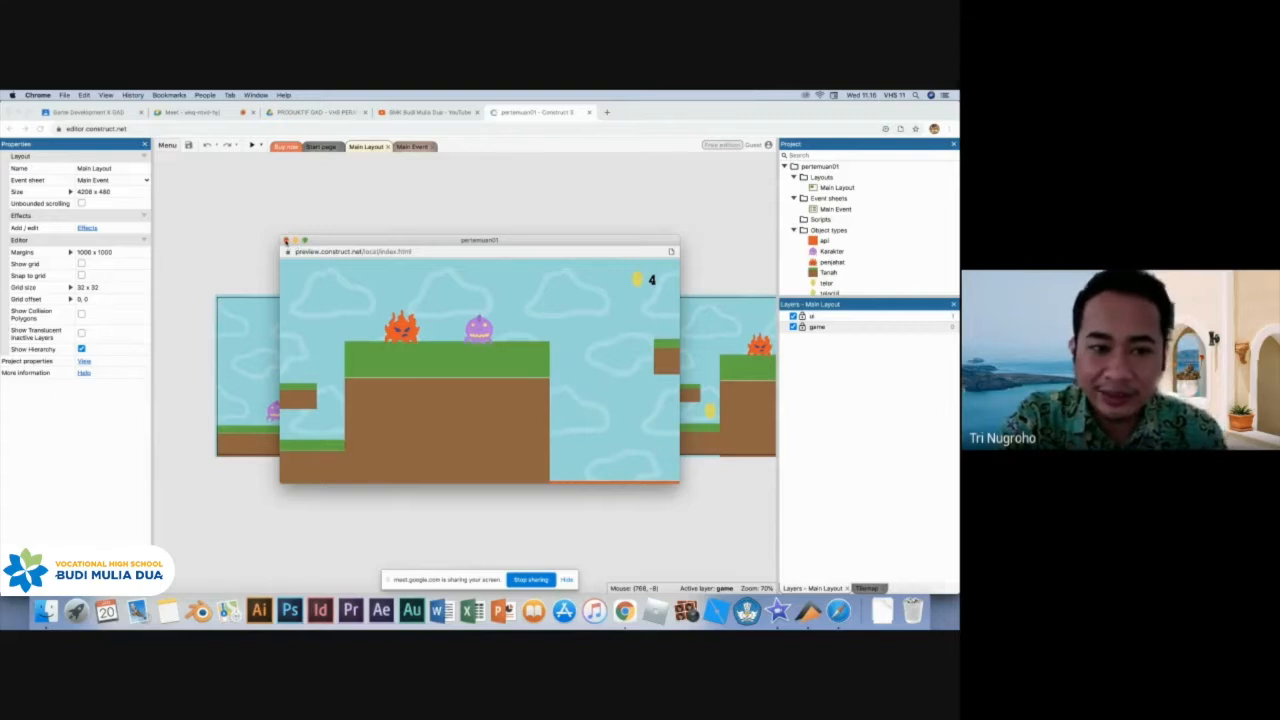
pyautogui.click(285, 241)
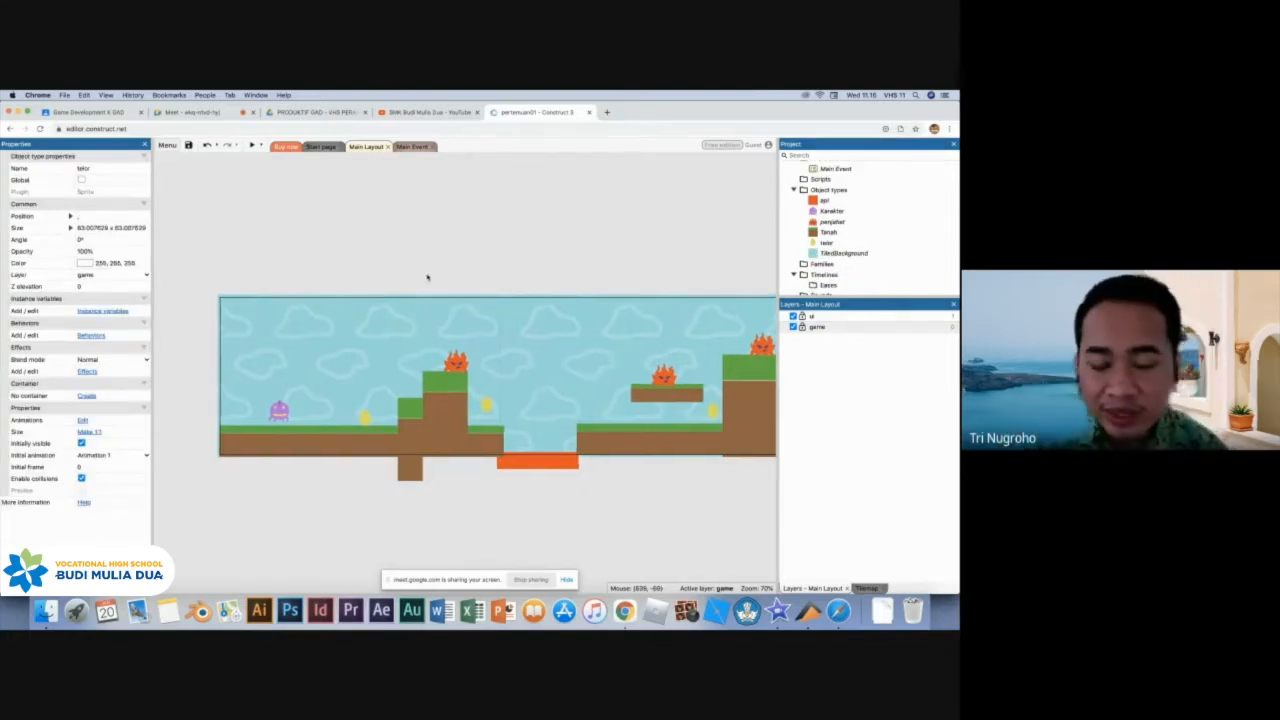
# Start creating a new object type in Main Layout and choose the Text plugin.
pyautogui.hscroll(3, 470, 278)
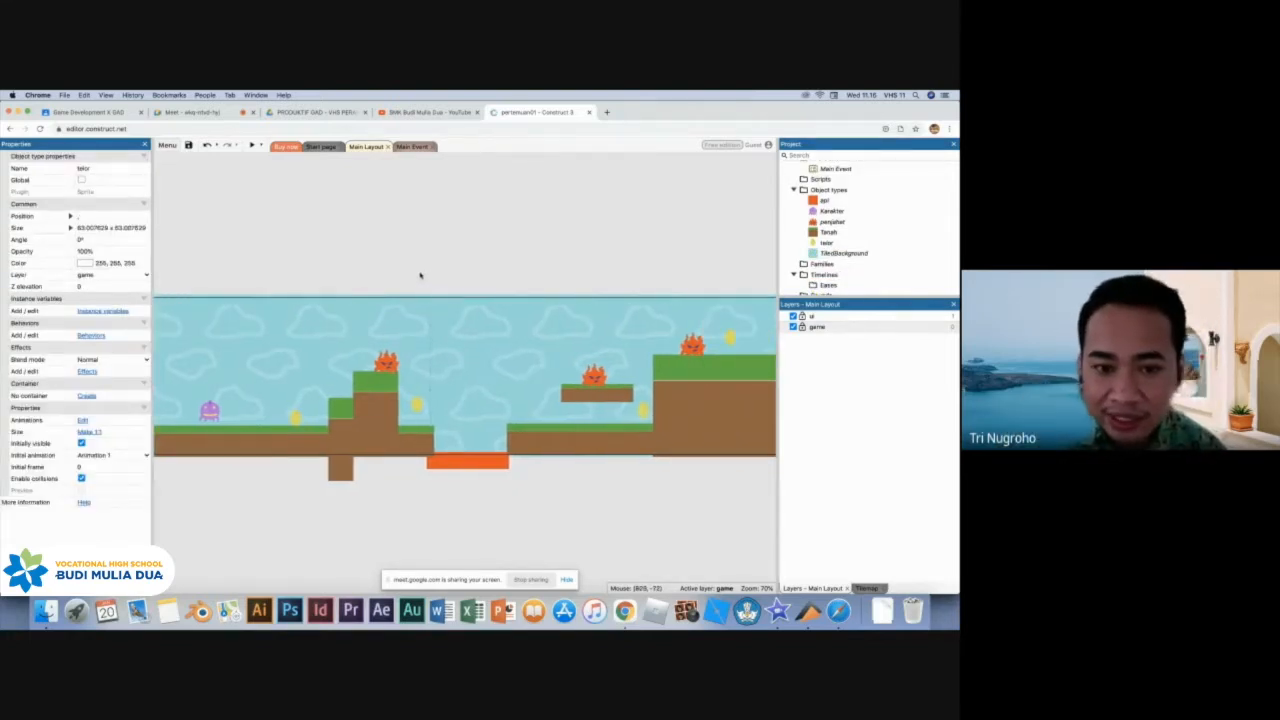
pyautogui.doubleClick(360, 271)
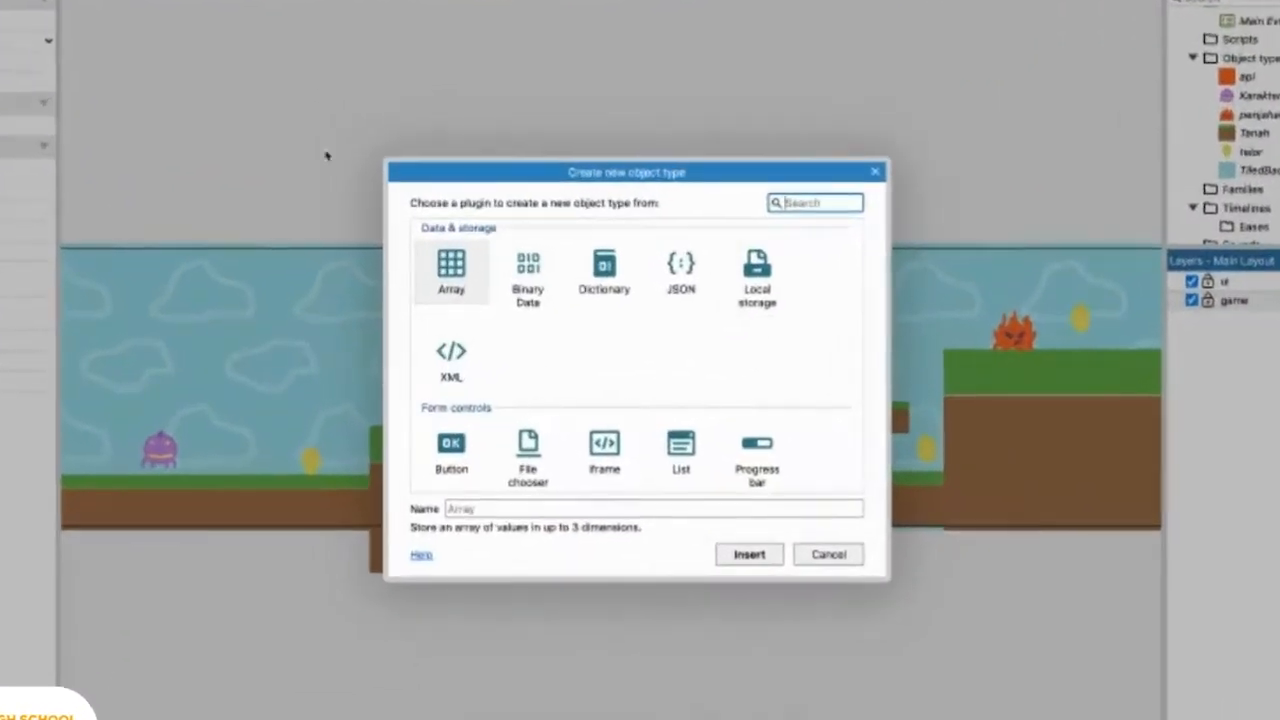
pyautogui.click(319, 187)
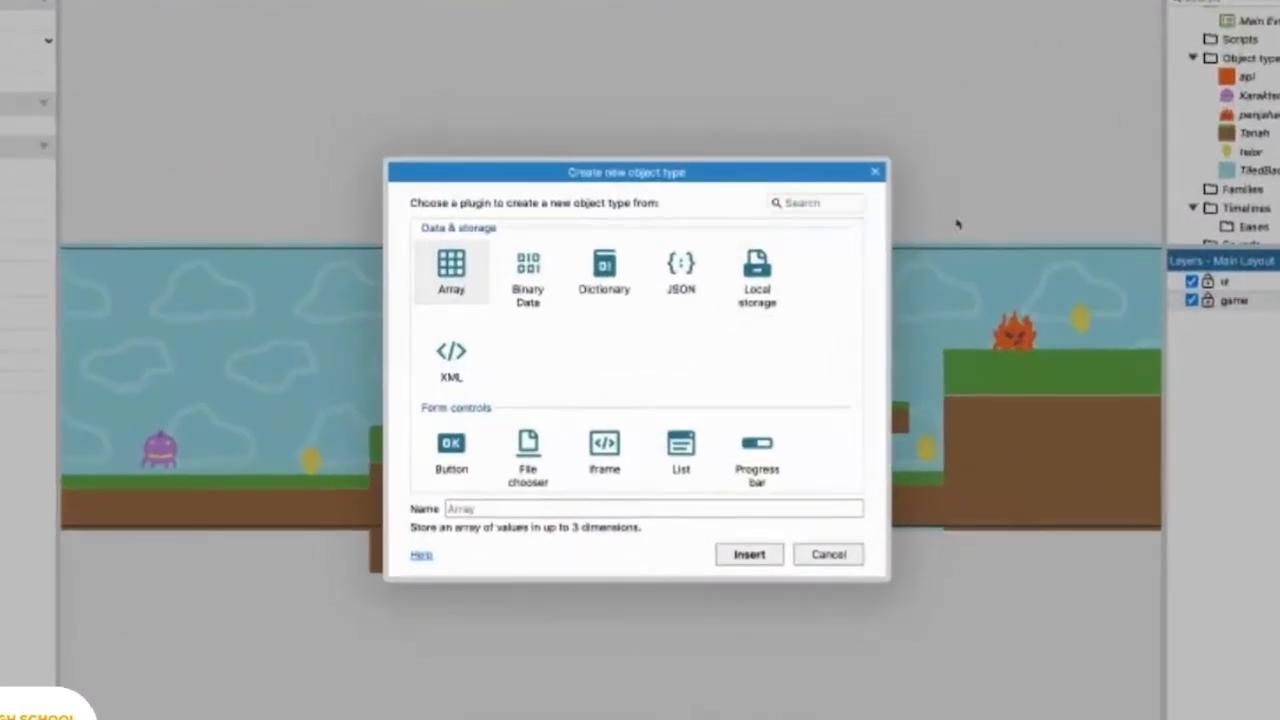
pyautogui.click(815, 175)
pyautogui.scroll(-5, 695, 304)
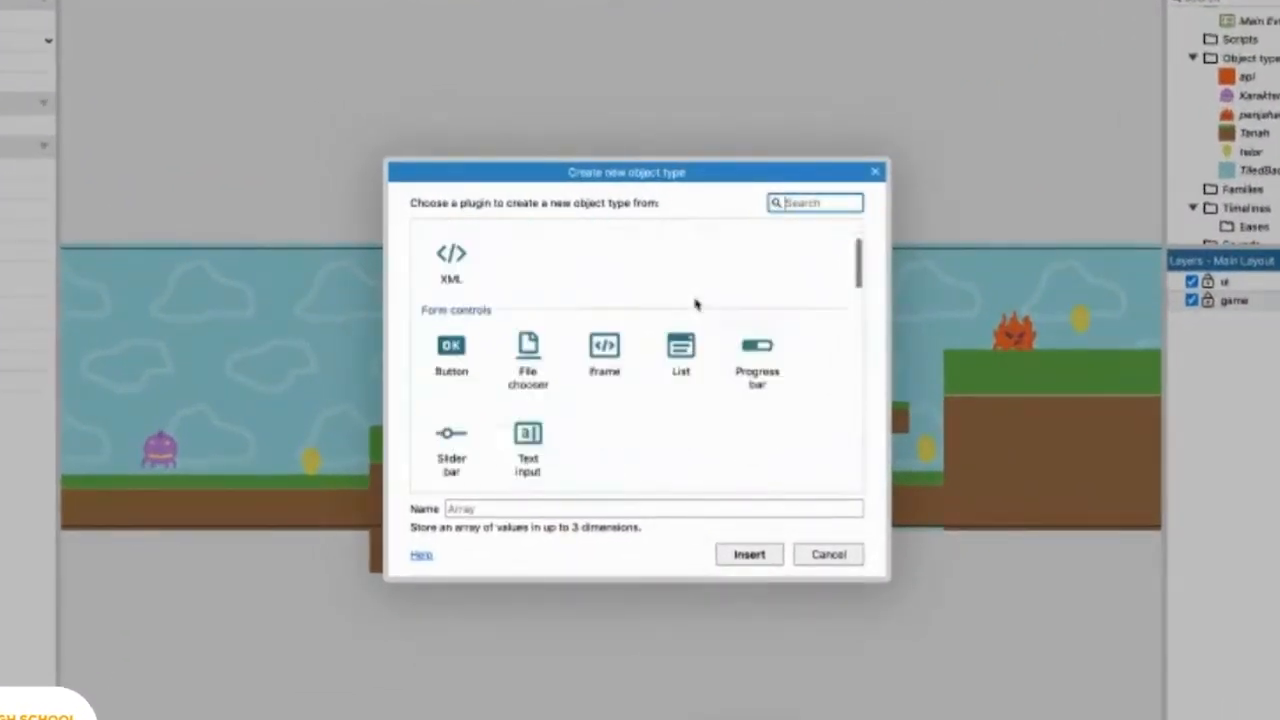
pyautogui.scroll(-6, 695, 304)
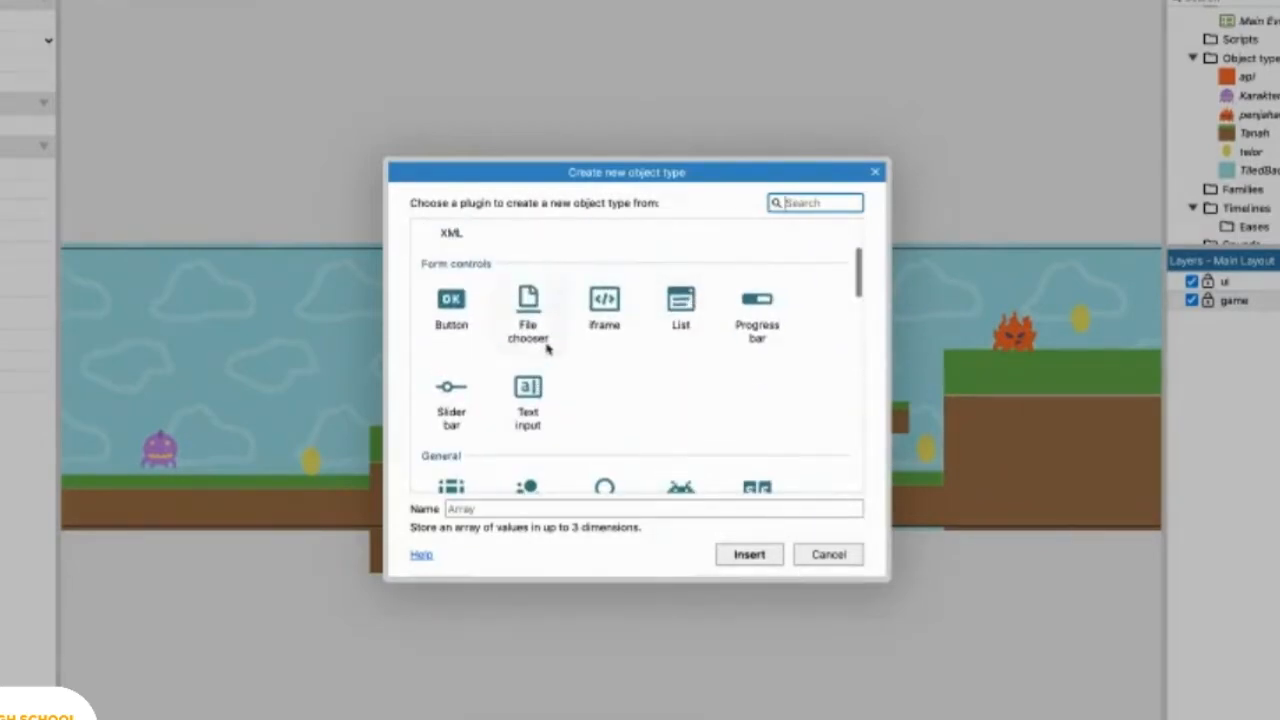
pyautogui.scroll(-1, 673, 370)
pyautogui.scroll(-3, 673, 370)
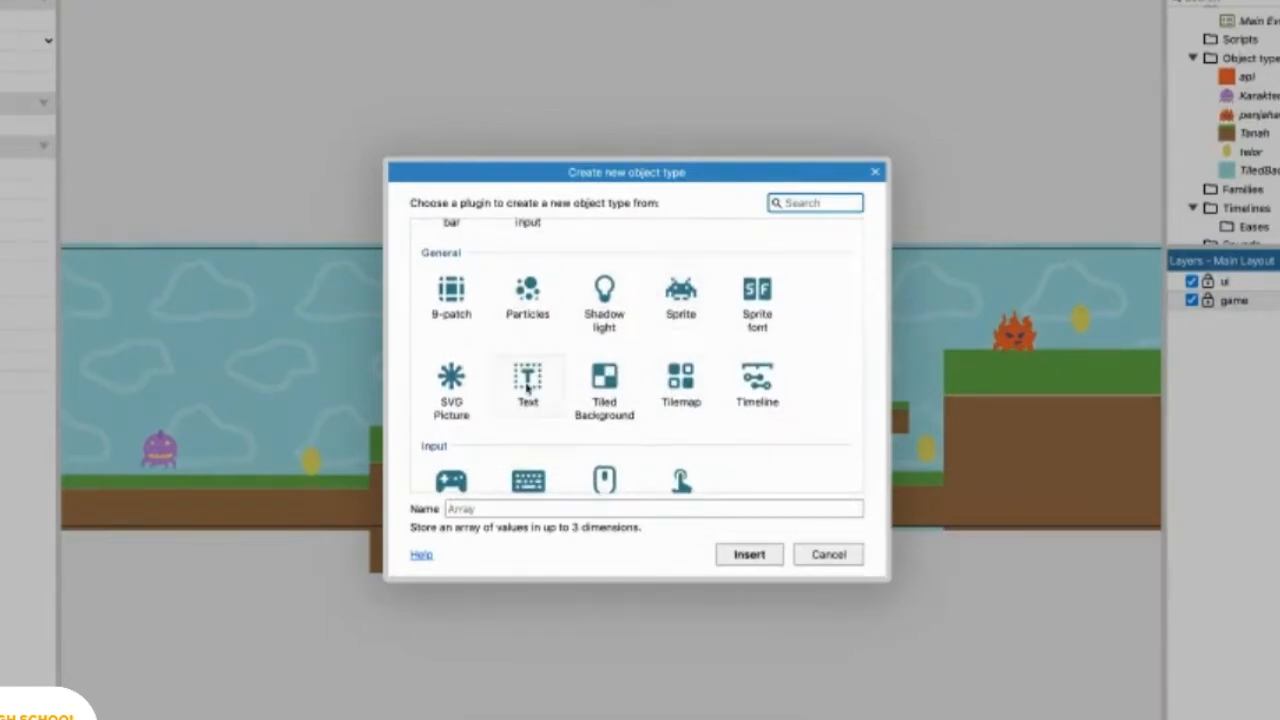
pyautogui.scroll(1, 521, 390)
pyautogui.click(530, 452)
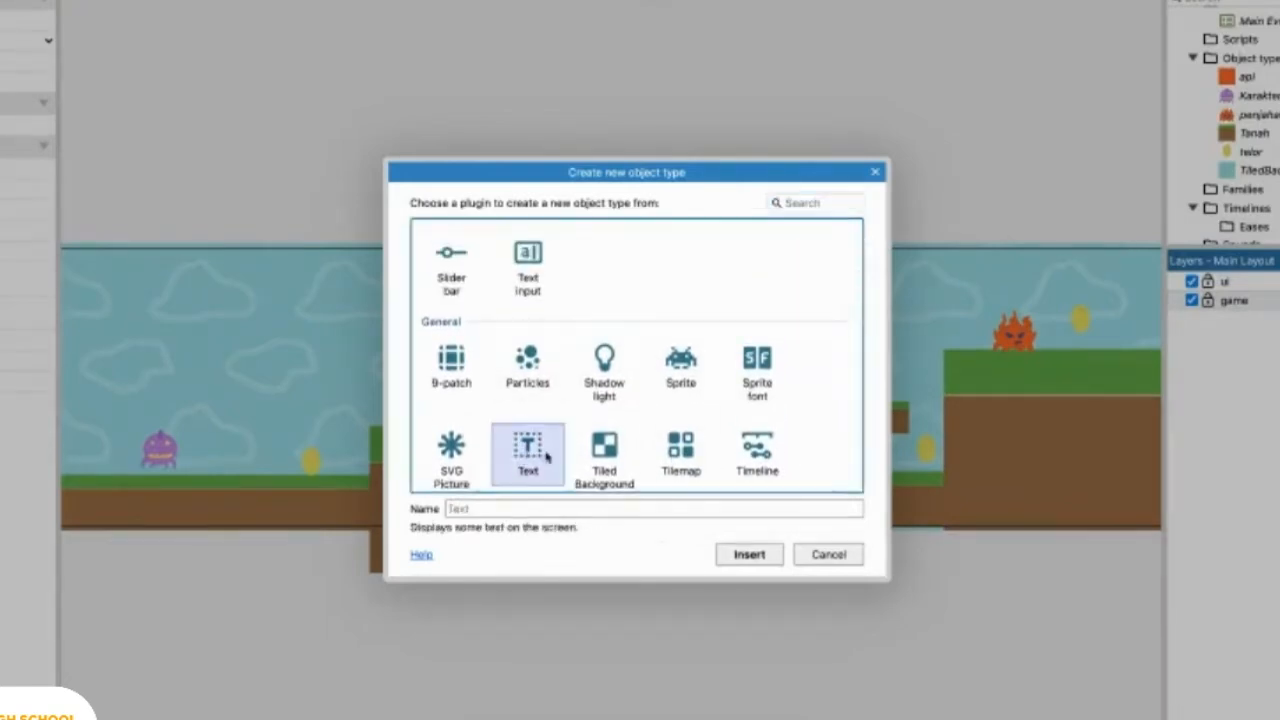
pyautogui.scroll(-1, 545, 455)
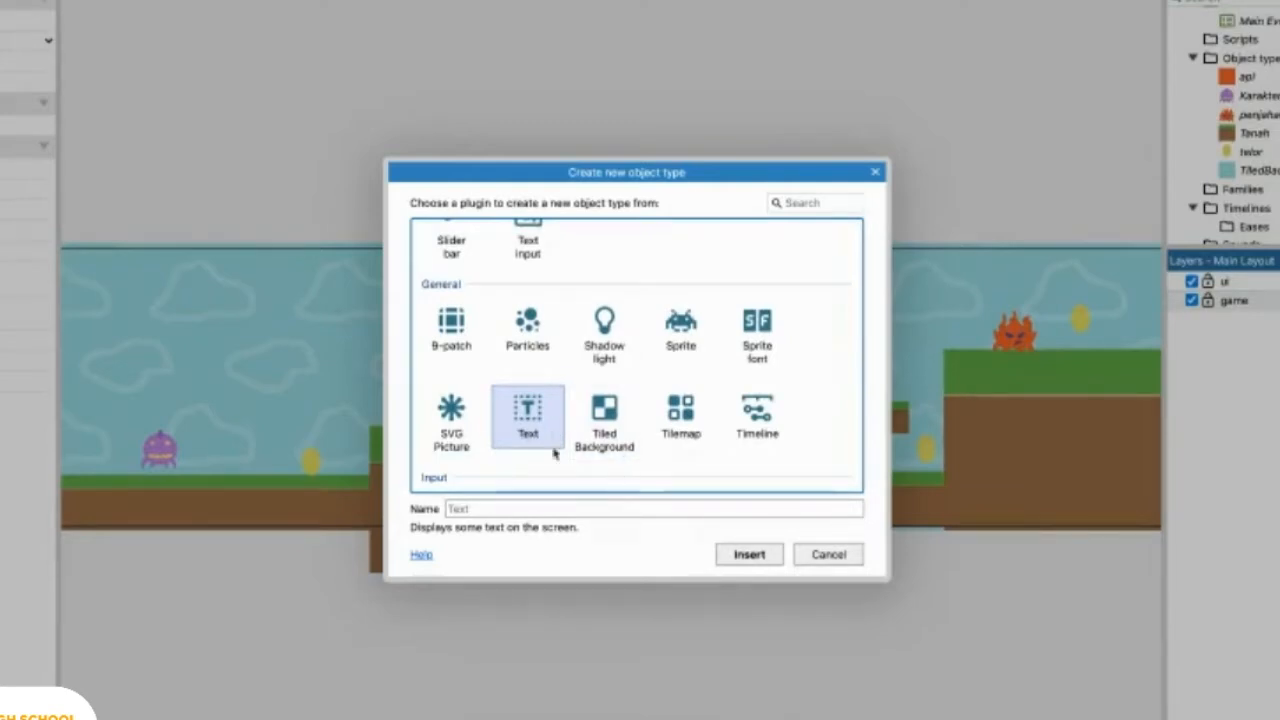
# Name the text object scoreUI, insert it, and position it in the sky near the layout's upper-left corner.
pyautogui.click(484, 506)
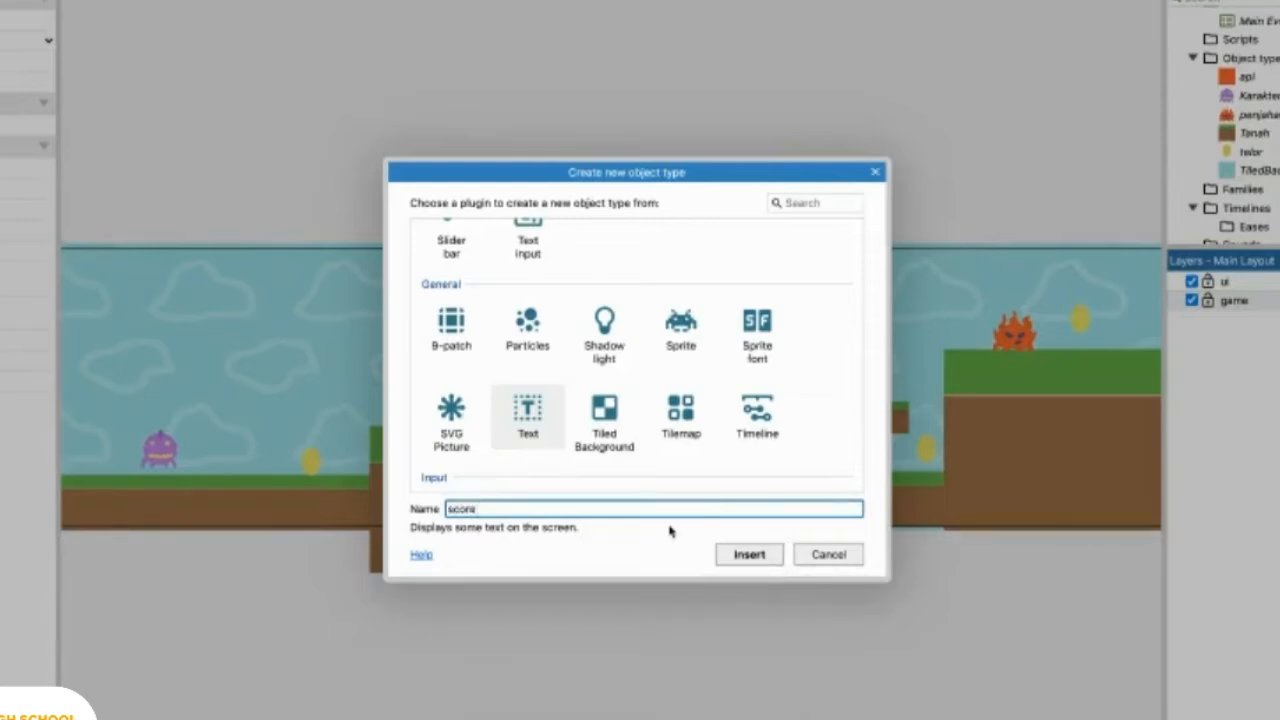
pyautogui.click(754, 556)
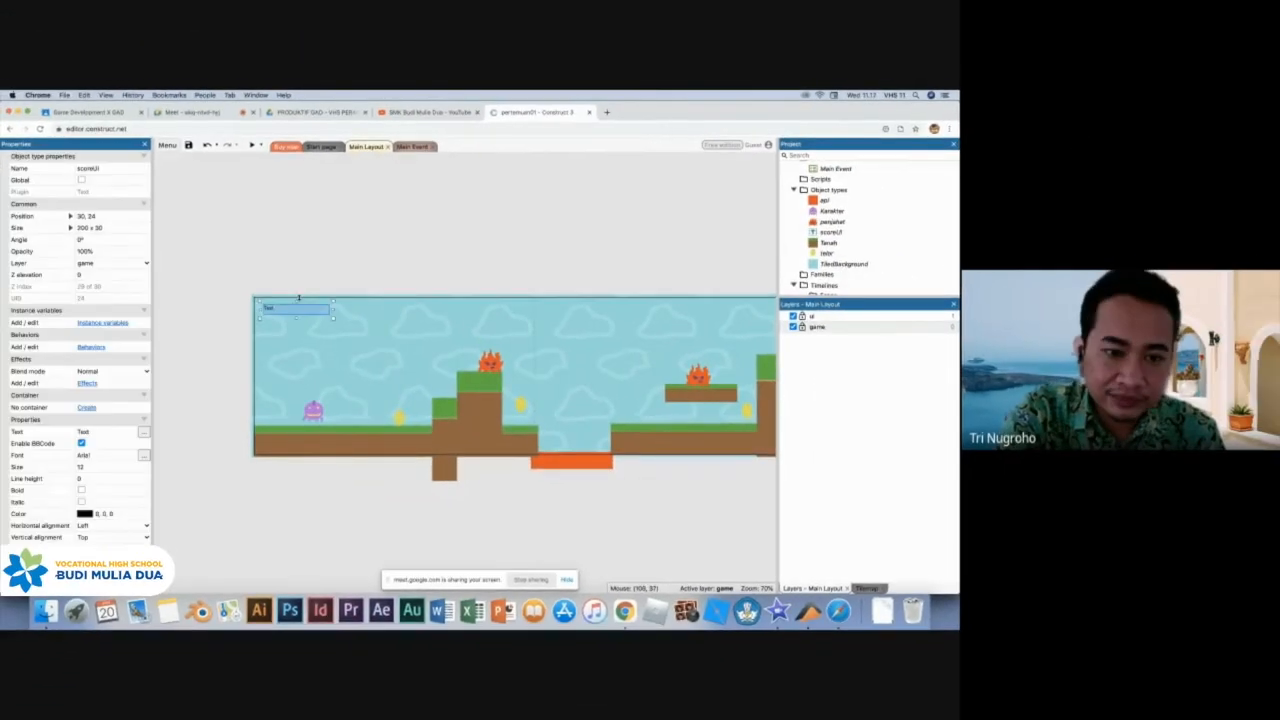
pyautogui.click(264, 302)
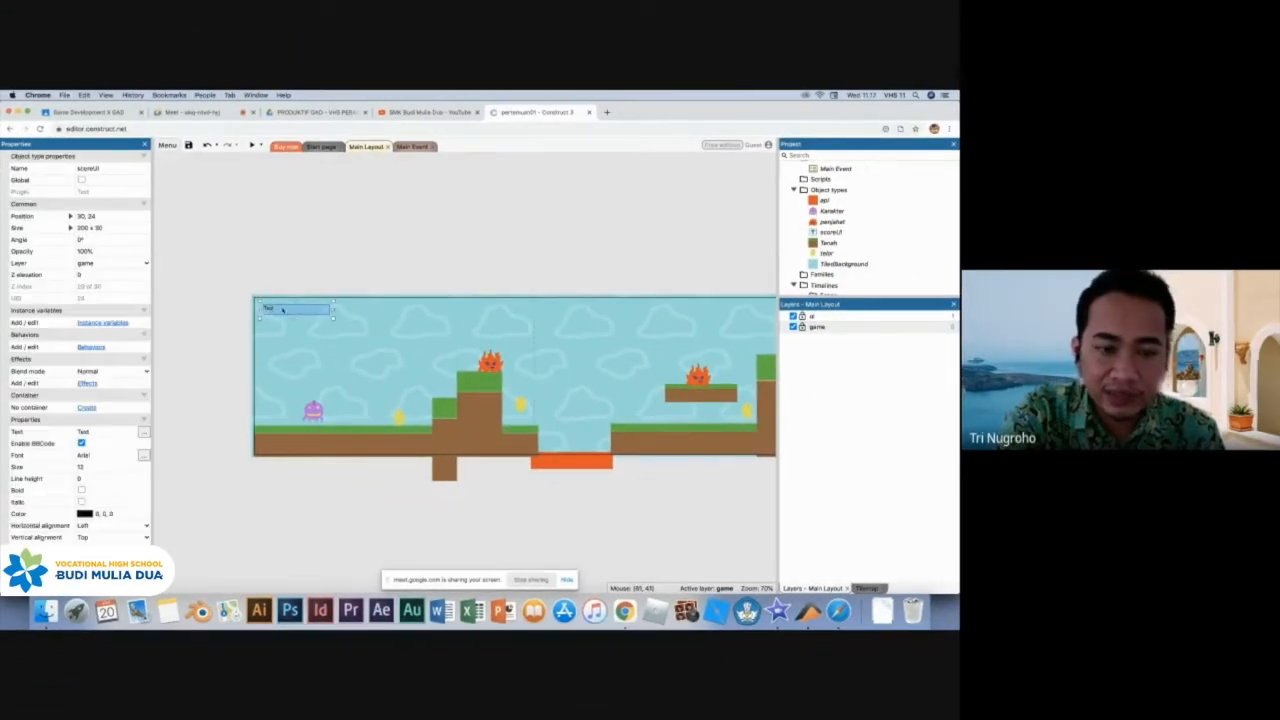
pyautogui.moveTo(268, 309)
pyautogui.mouseDown()
pyautogui.moveTo(287, 309)
pyautogui.moveTo(273, 306)
pyautogui.mouseUp()
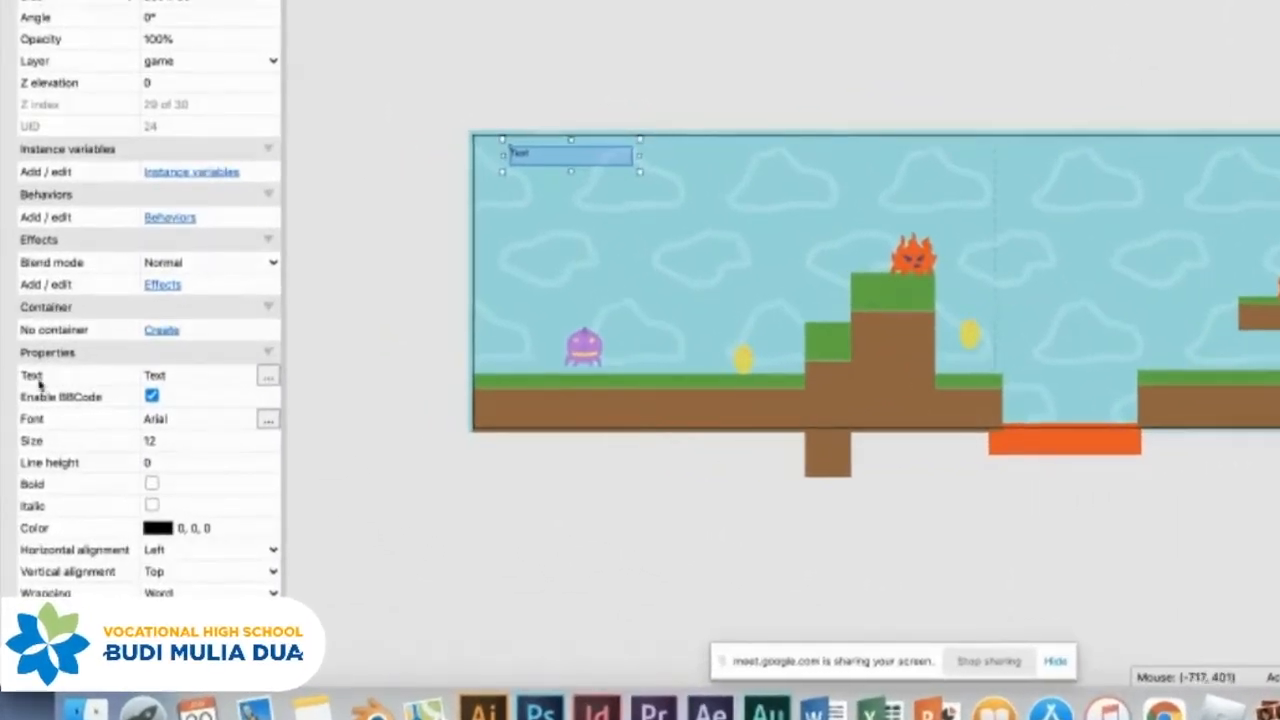
# Set the displayed text of the scoreUI object to kucing.
pyautogui.click(158, 375)
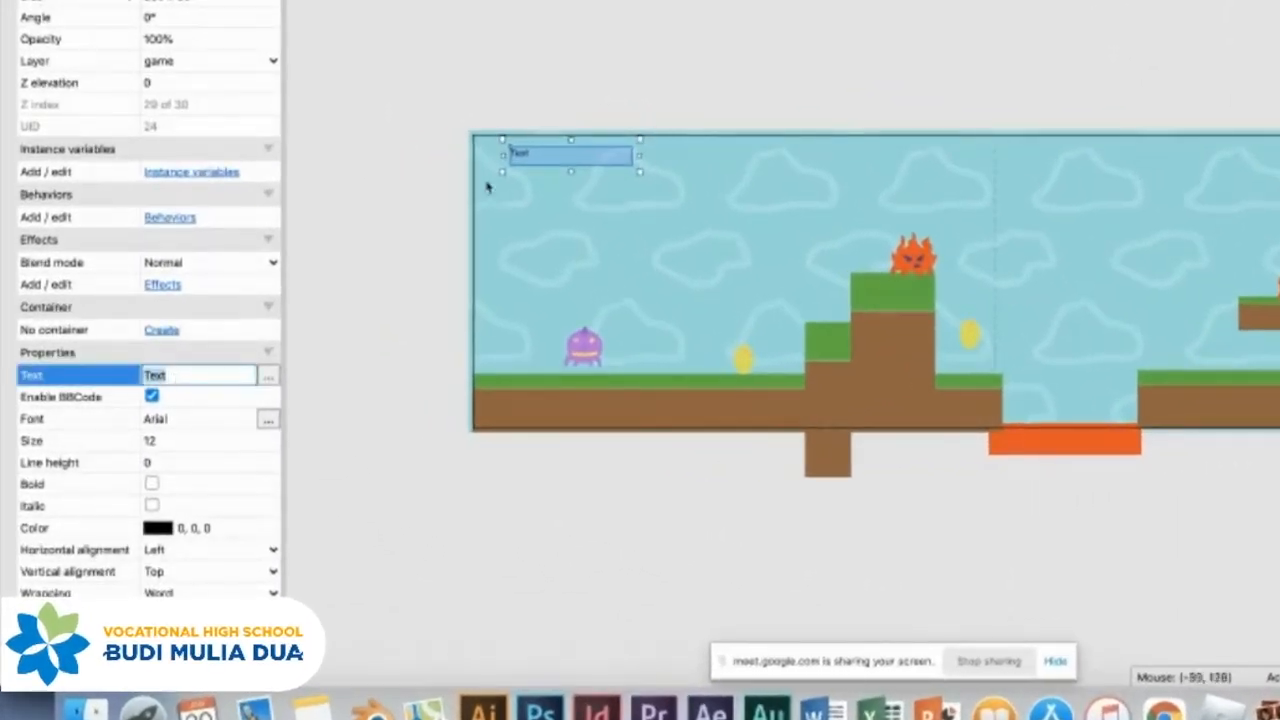
pyautogui.write('kucing')
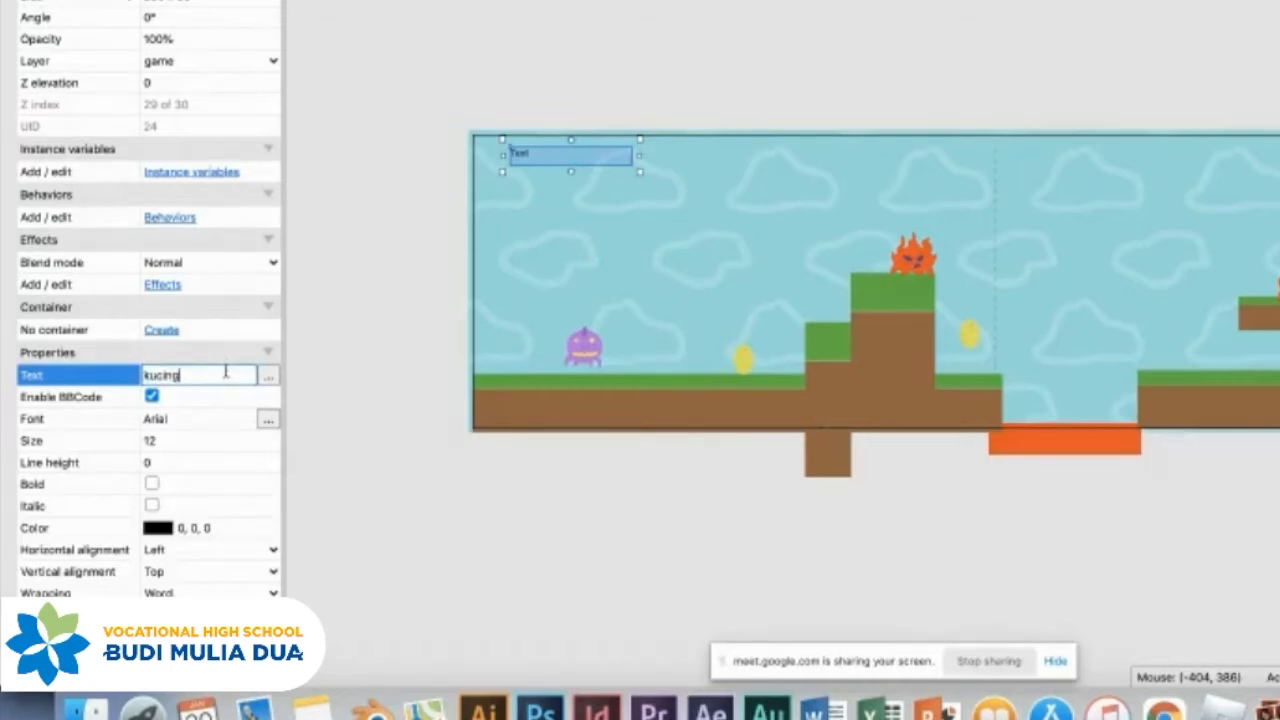
pyautogui.press('Return')
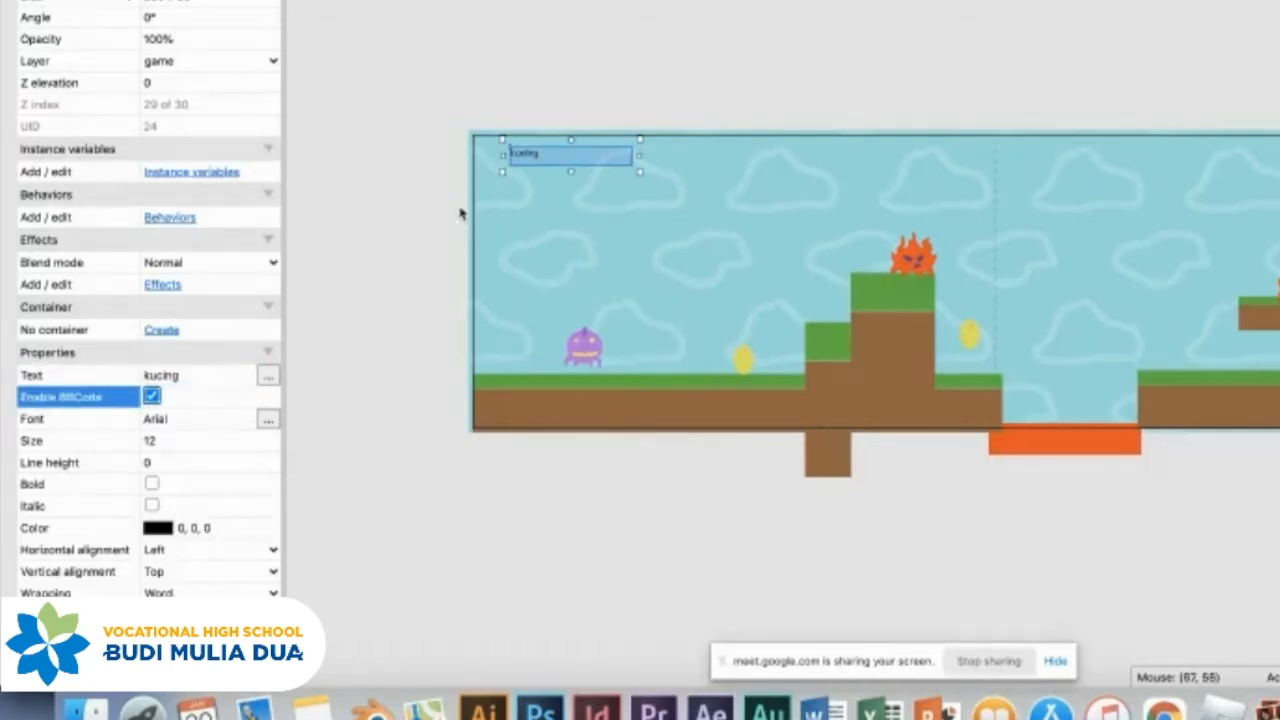
pyautogui.click(181, 375)
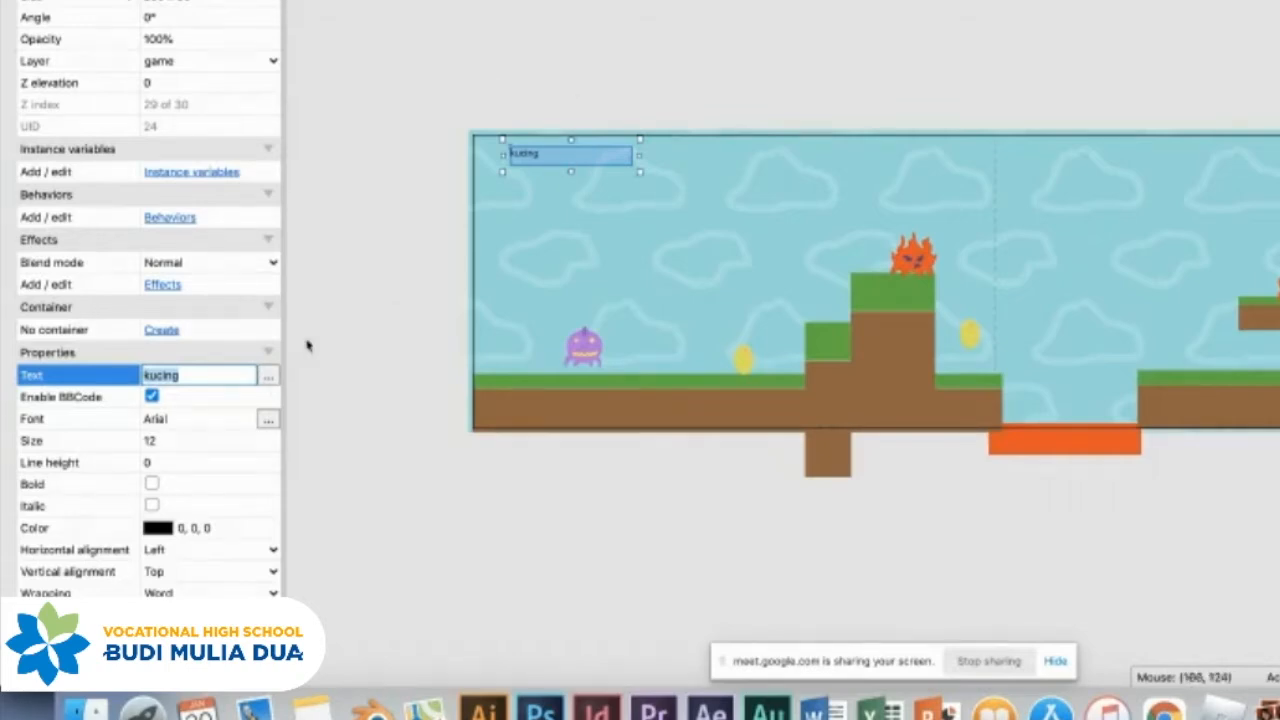
pyautogui.scroll(-2, 50, 465)
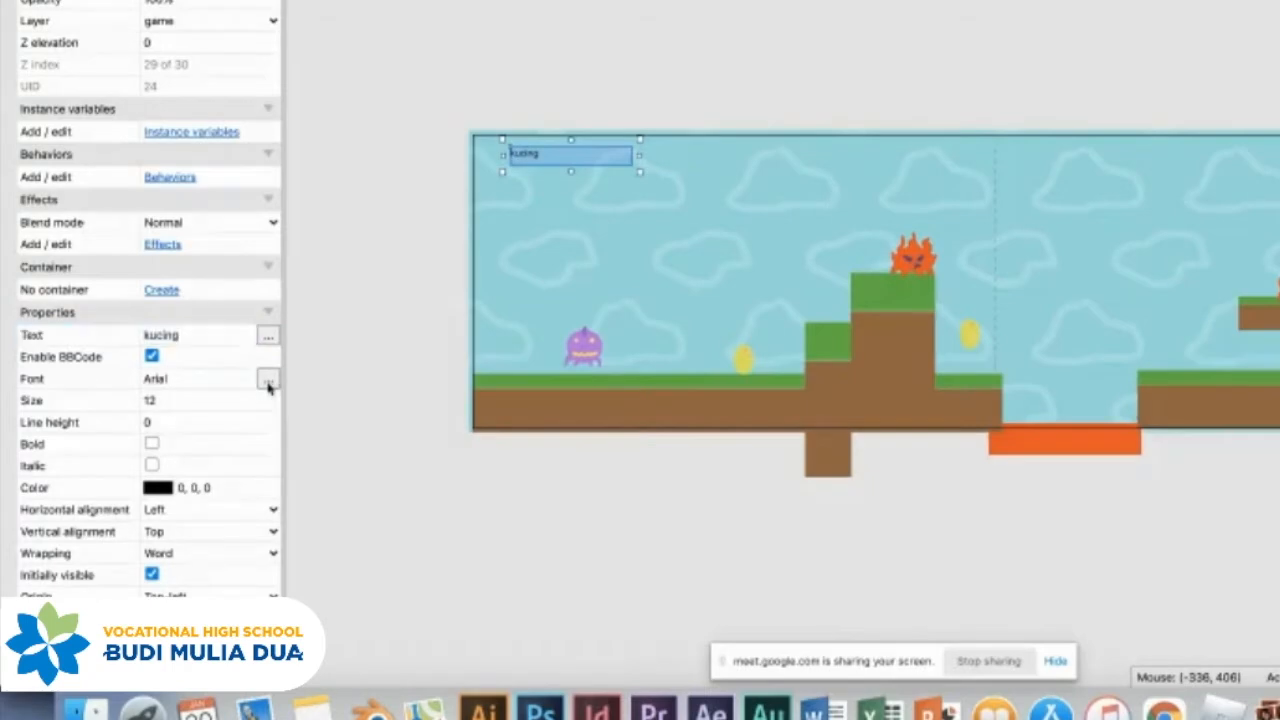
pyautogui.click(267, 379)
pyautogui.click(885, 178)
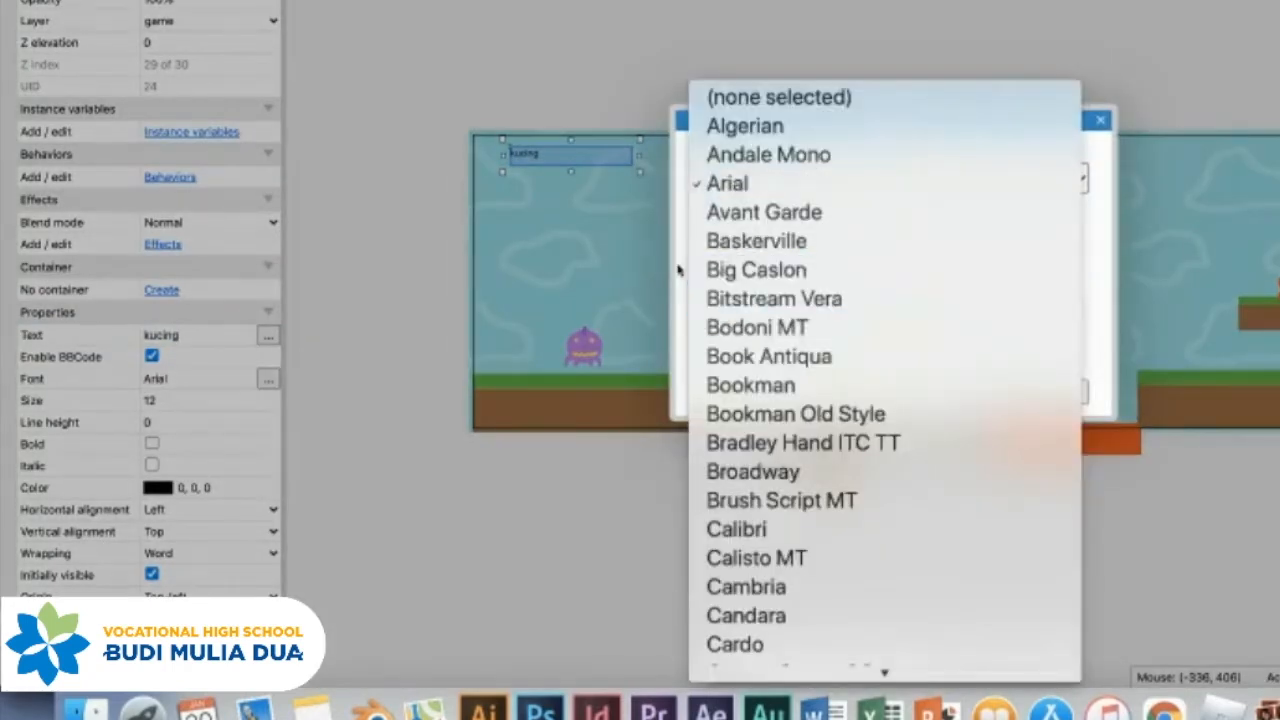
pyautogui.click(175, 527)
pyautogui.click(1101, 124)
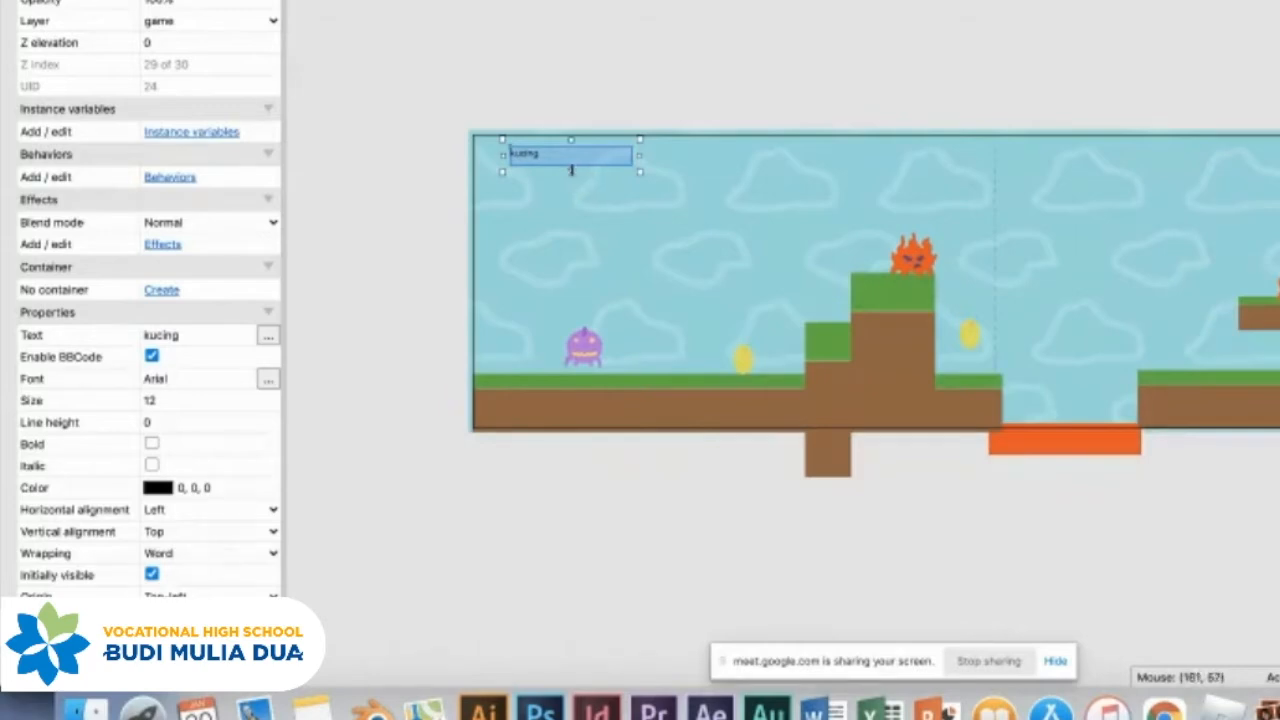
# Resize the scoreUI text box so that it fits closely around the word kucing.
pyautogui.moveTo(636, 157); pyautogui.dragTo(531, 177)
pyautogui.click(192, 418)
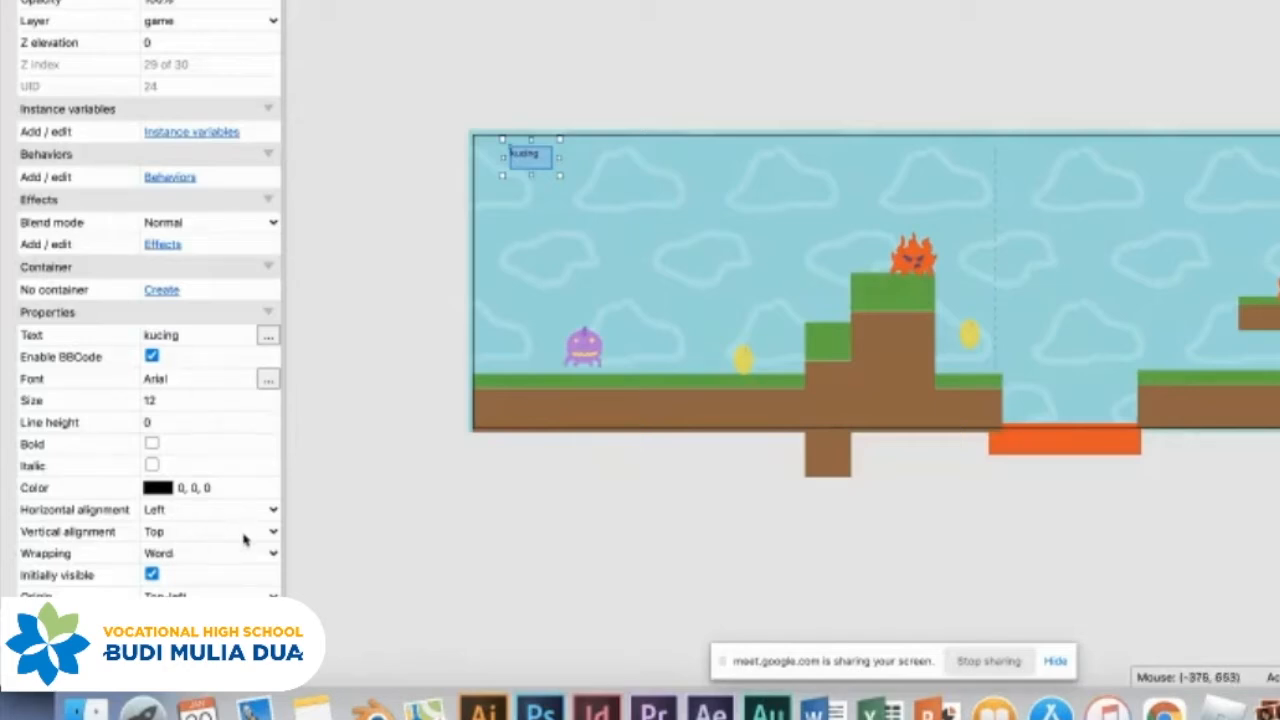
# Set the scoreUI text's vertical alignment to Center and its font size to 18.
pyautogui.click(180, 532)
pyautogui.click(178, 549)
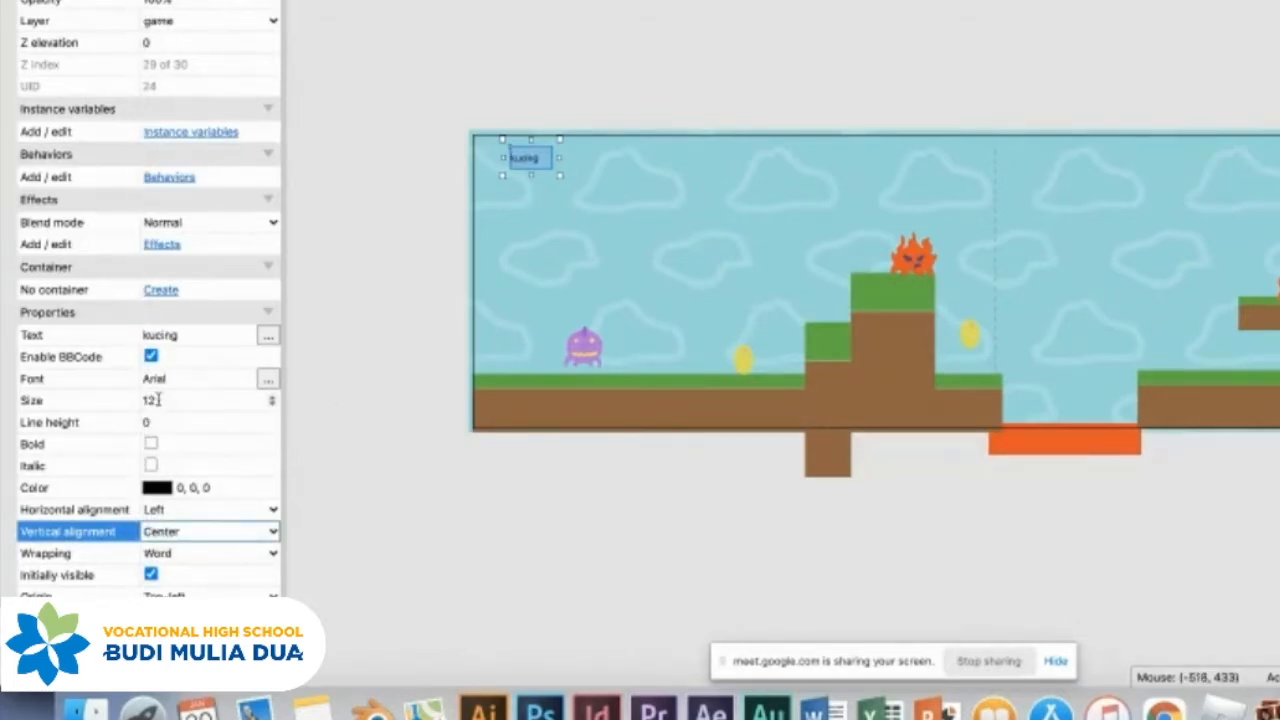
pyautogui.click(271, 397)
pyautogui.click(271, 397)
pyautogui.click(271, 397)
pyautogui.click(271, 397)
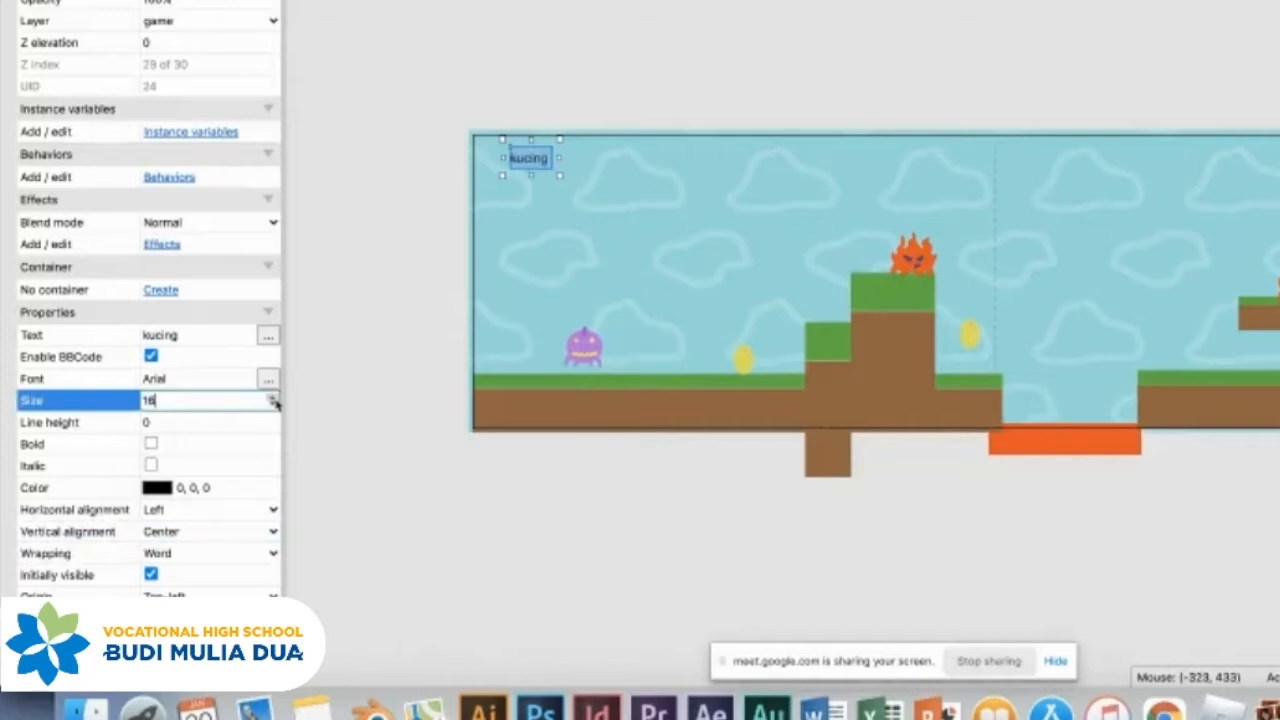
pyautogui.click(271, 397)
pyautogui.click(272, 397)
# Change the displayed text of the scoreUI object to 0.
pyautogui.click(192, 335)
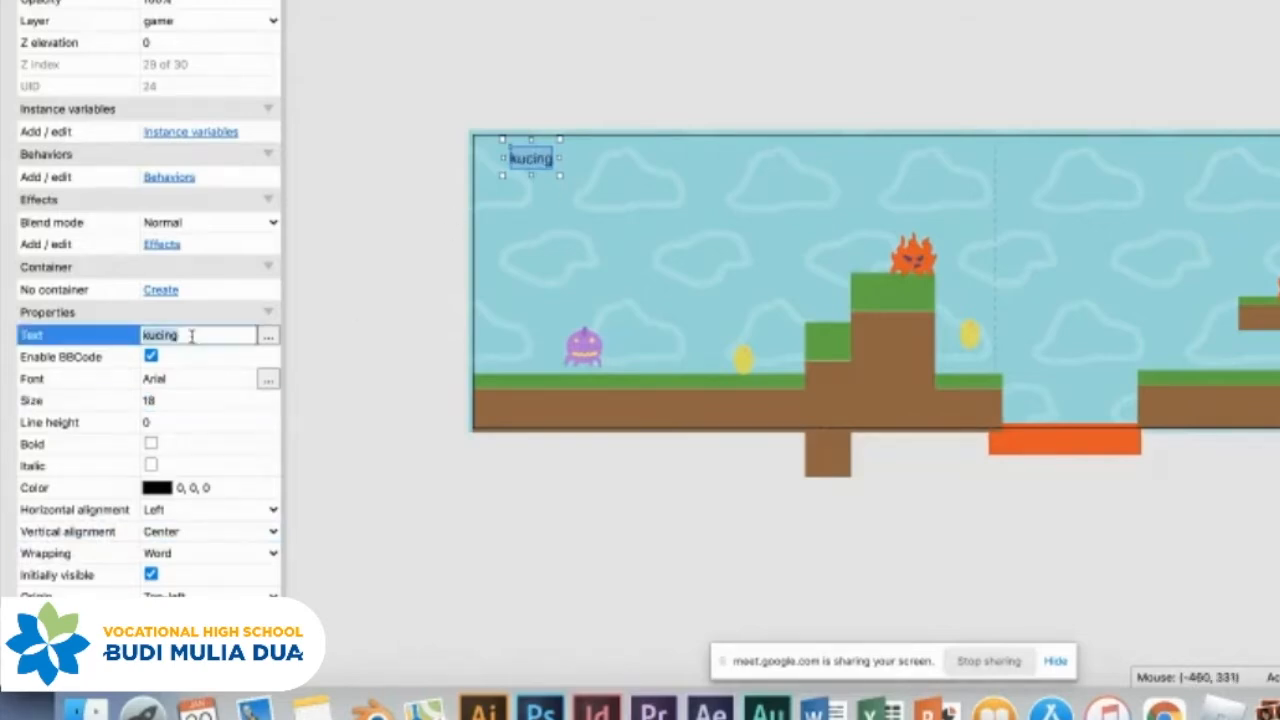
pyautogui.write('0')
pyautogui.press('Return')
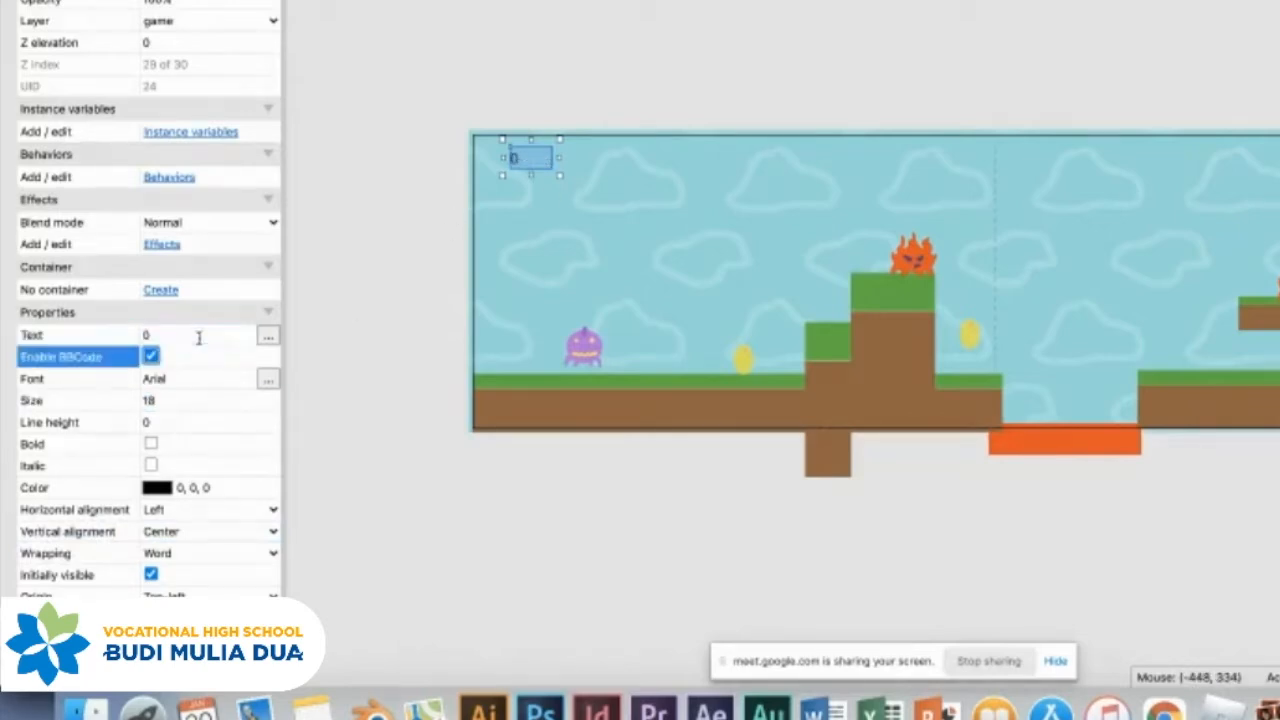
# Set the font of the scoreUI text to Courier New.
pyautogui.click(267, 378)
pyautogui.click(1086, 183)
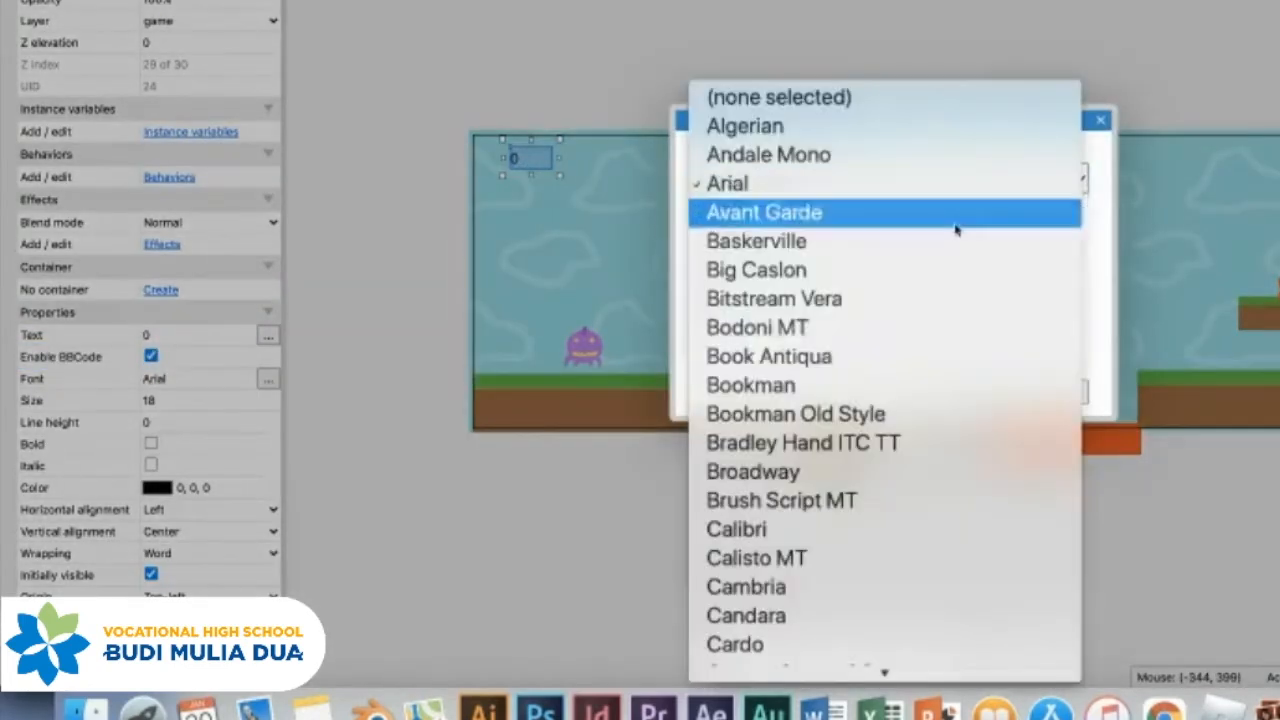
pyautogui.click(957, 383)
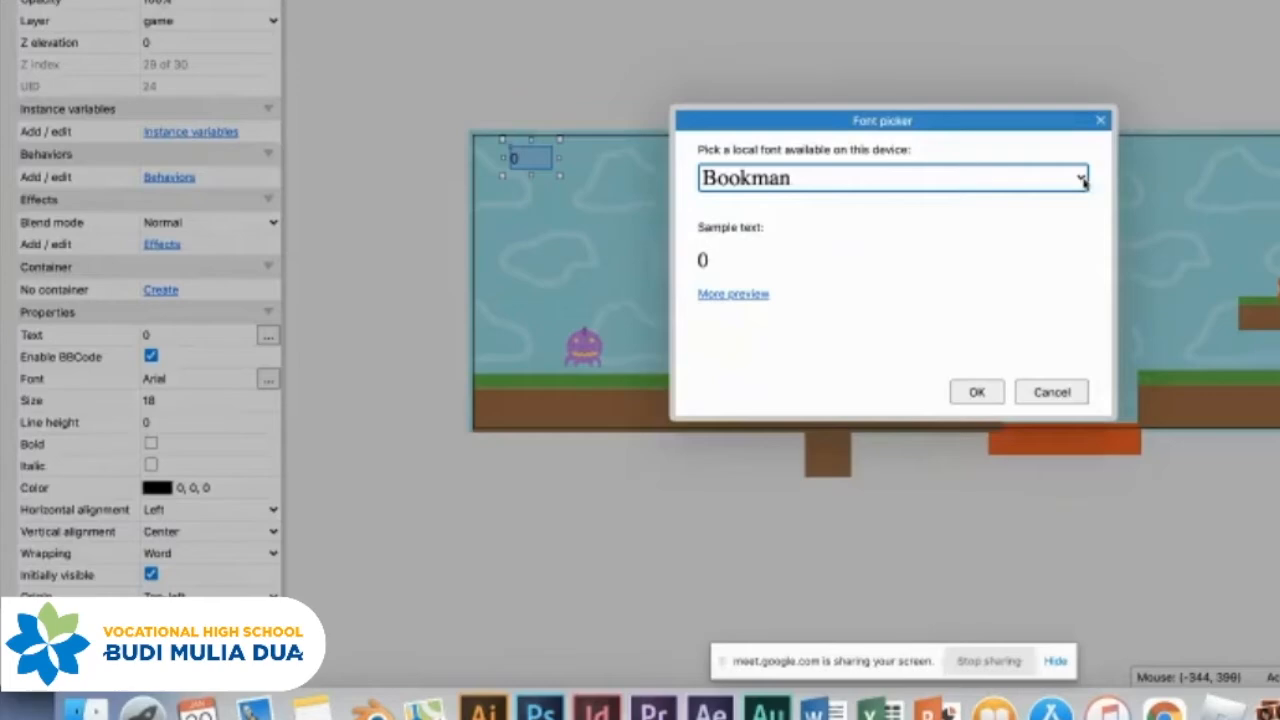
pyautogui.click(1086, 180)
pyautogui.scroll(-6, 808, 450)
pyautogui.scroll(-5, 808, 457)
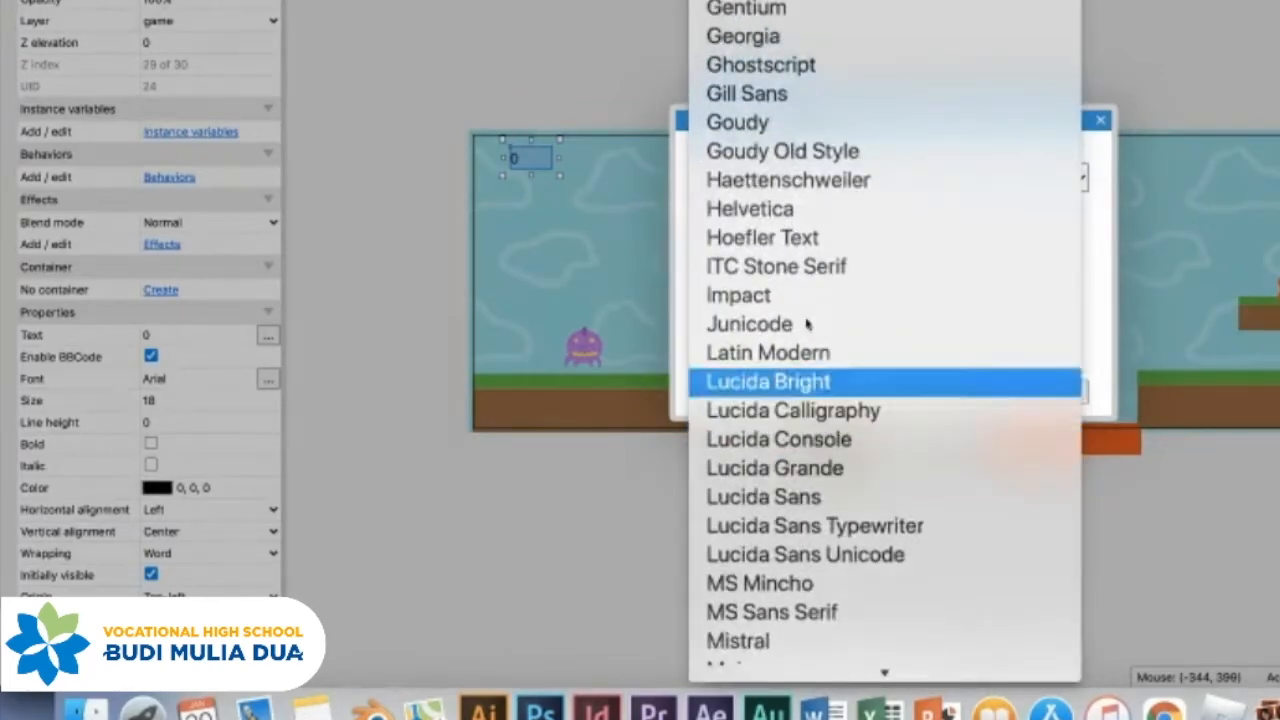
pyautogui.scroll(10, 818, 585)
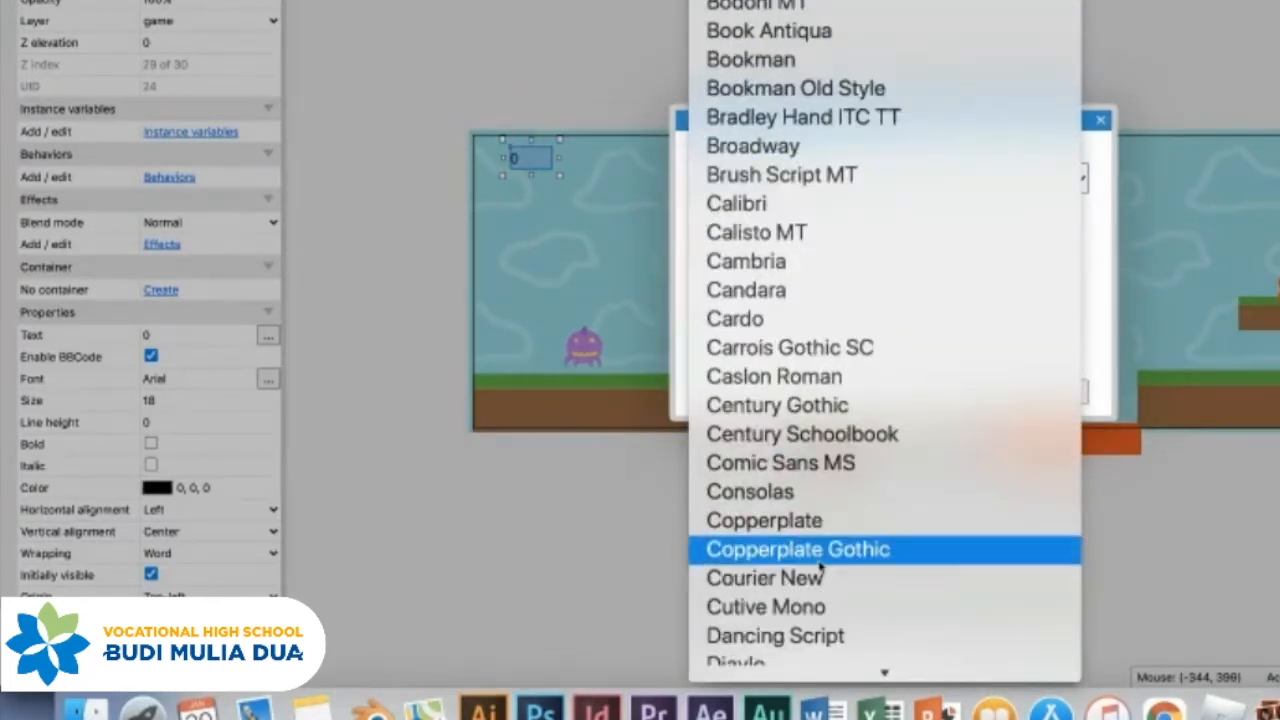
pyautogui.click(817, 578)
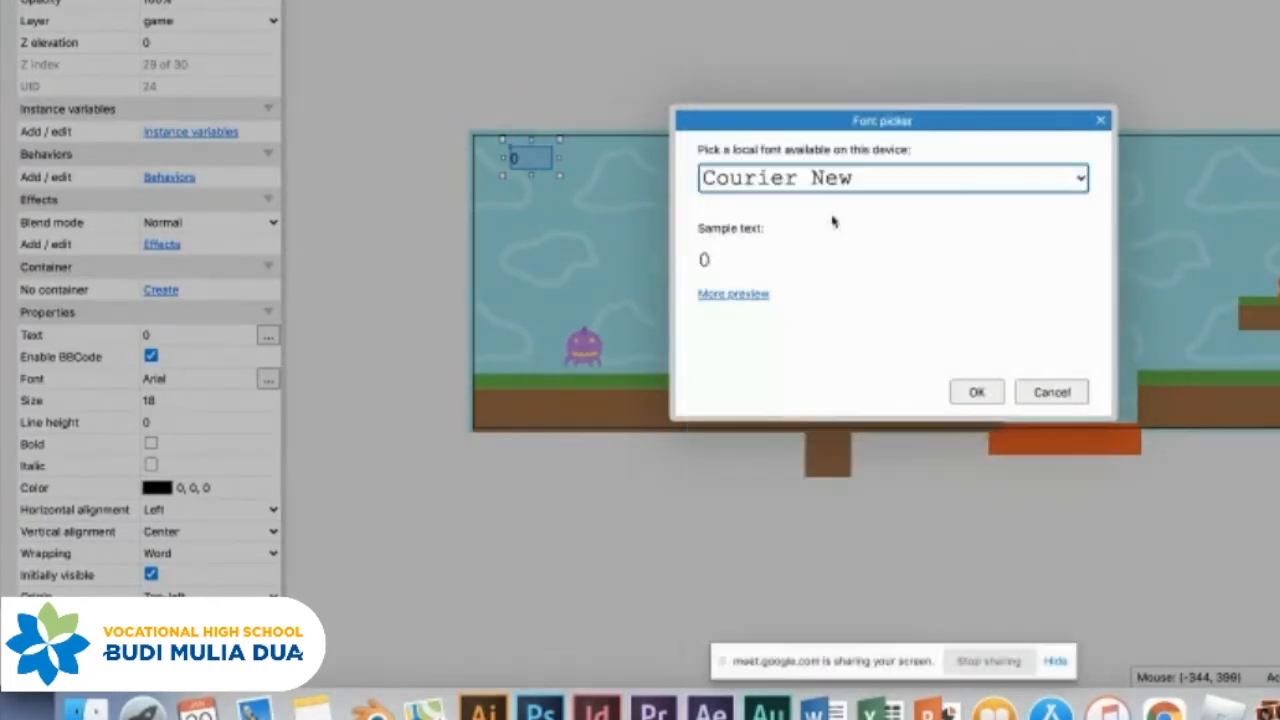
pyautogui.click(985, 392)
# Make the scoreUI text bold and adjust its color.
pyautogui.click(273, 426)
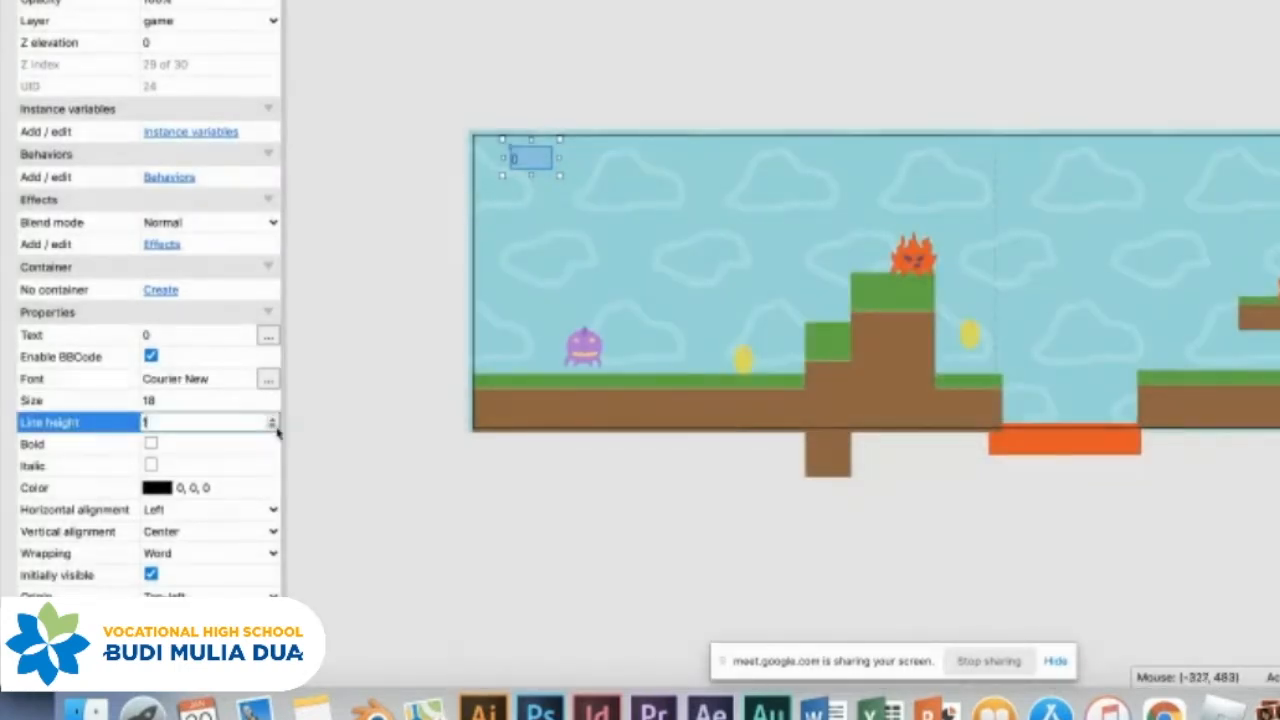
pyautogui.click(150, 443)
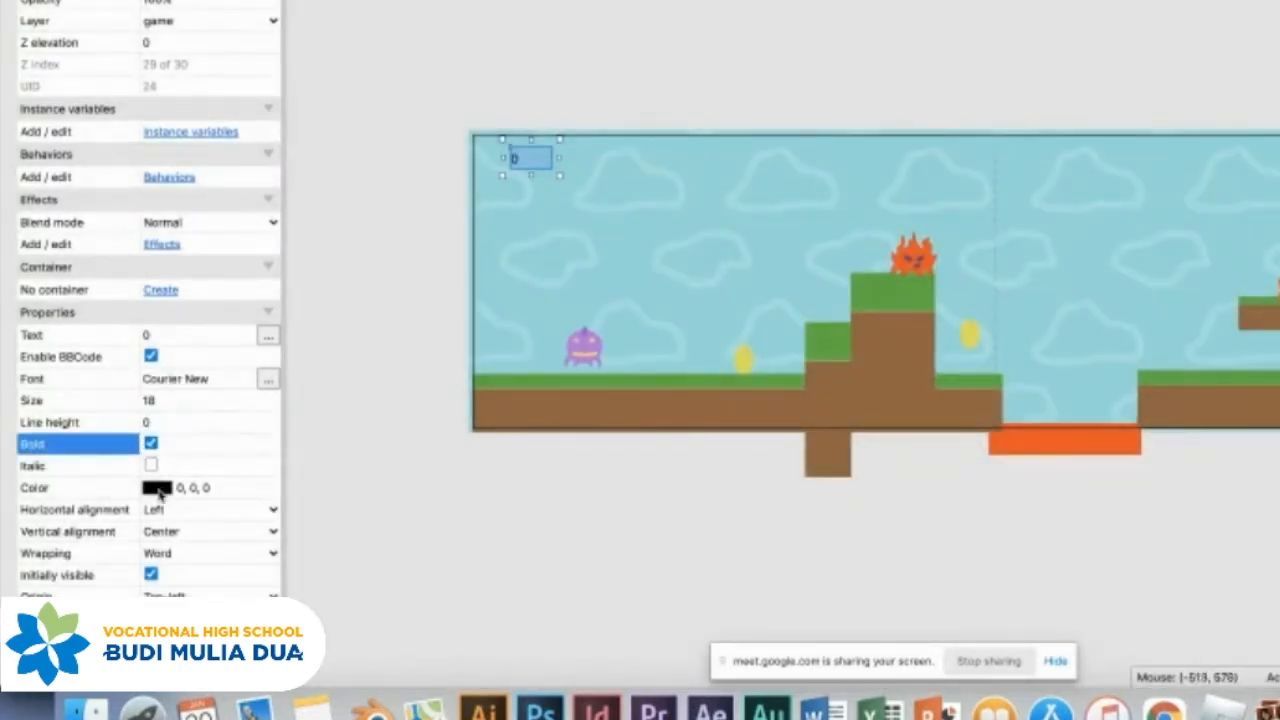
pyautogui.click(156, 488)
pyautogui.click(300, 398)
pyautogui.click(309, 294)
pyautogui.click(329, 278)
pyautogui.click(309, 398)
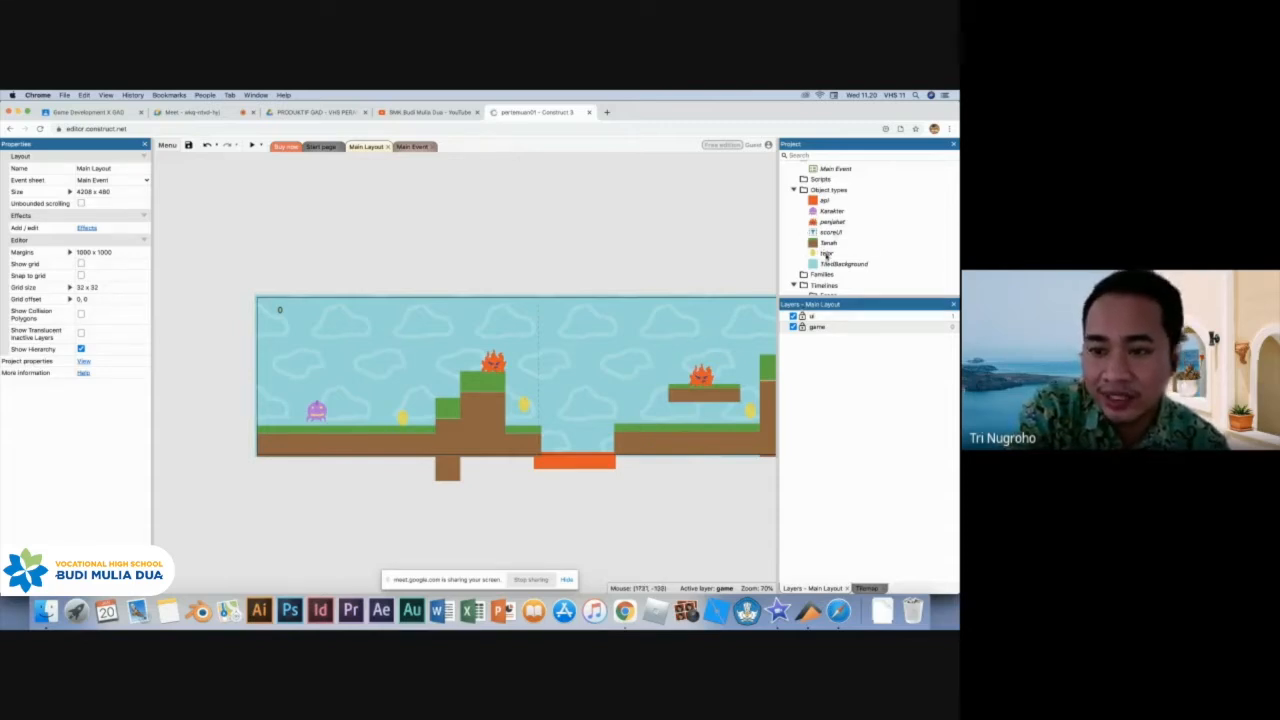
# Clone the telor egg object type in the project.
pyautogui.click(826, 254)
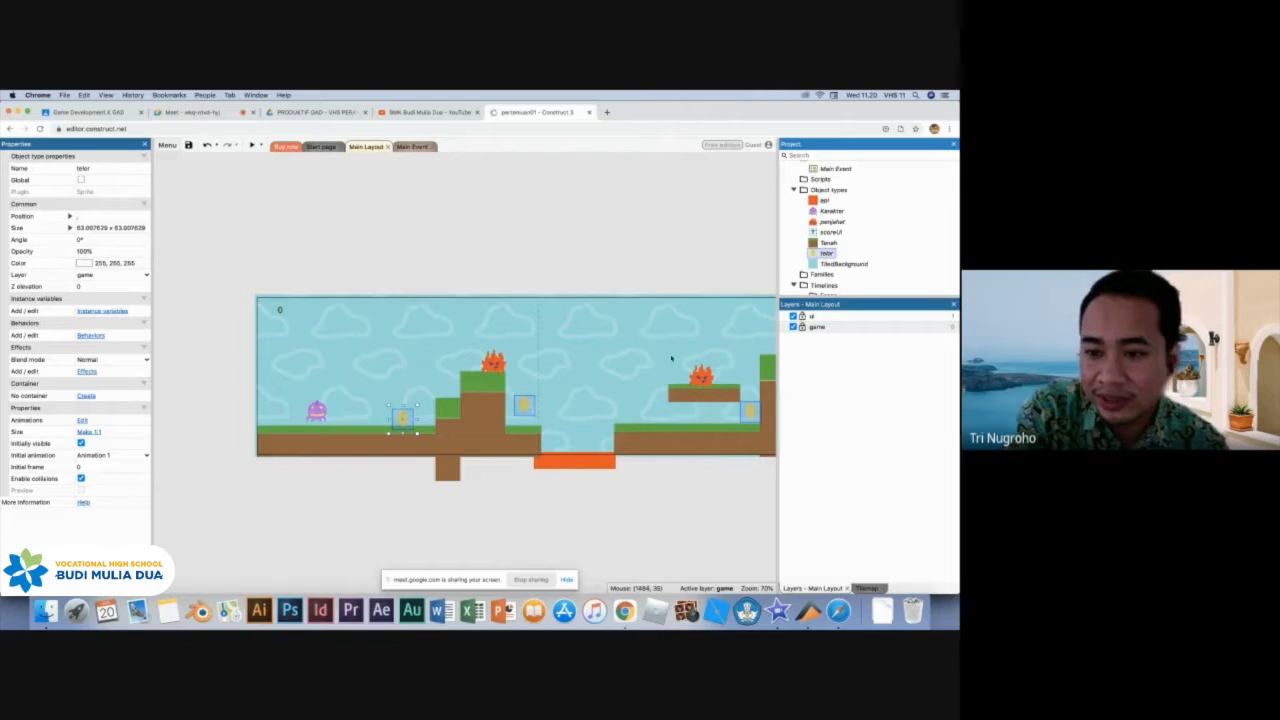
pyautogui.hscroll(3, 498, 422)
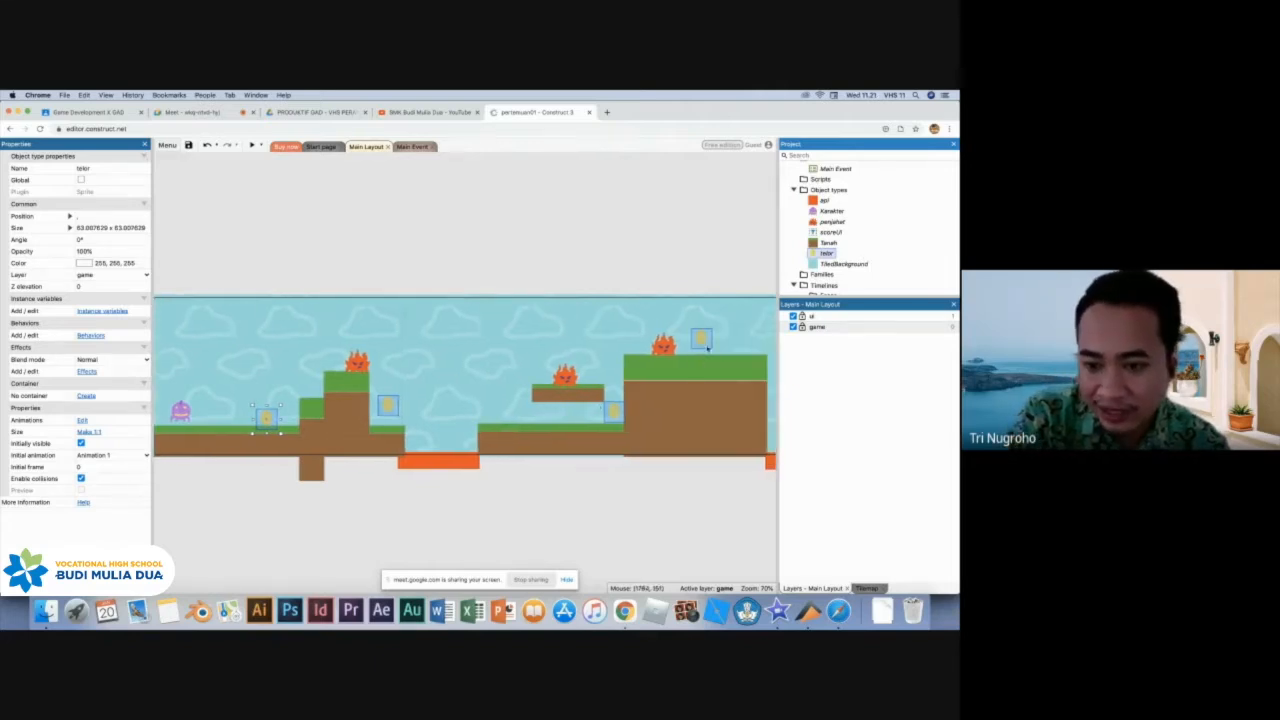
pyautogui.hscroll(10, 613, 415)
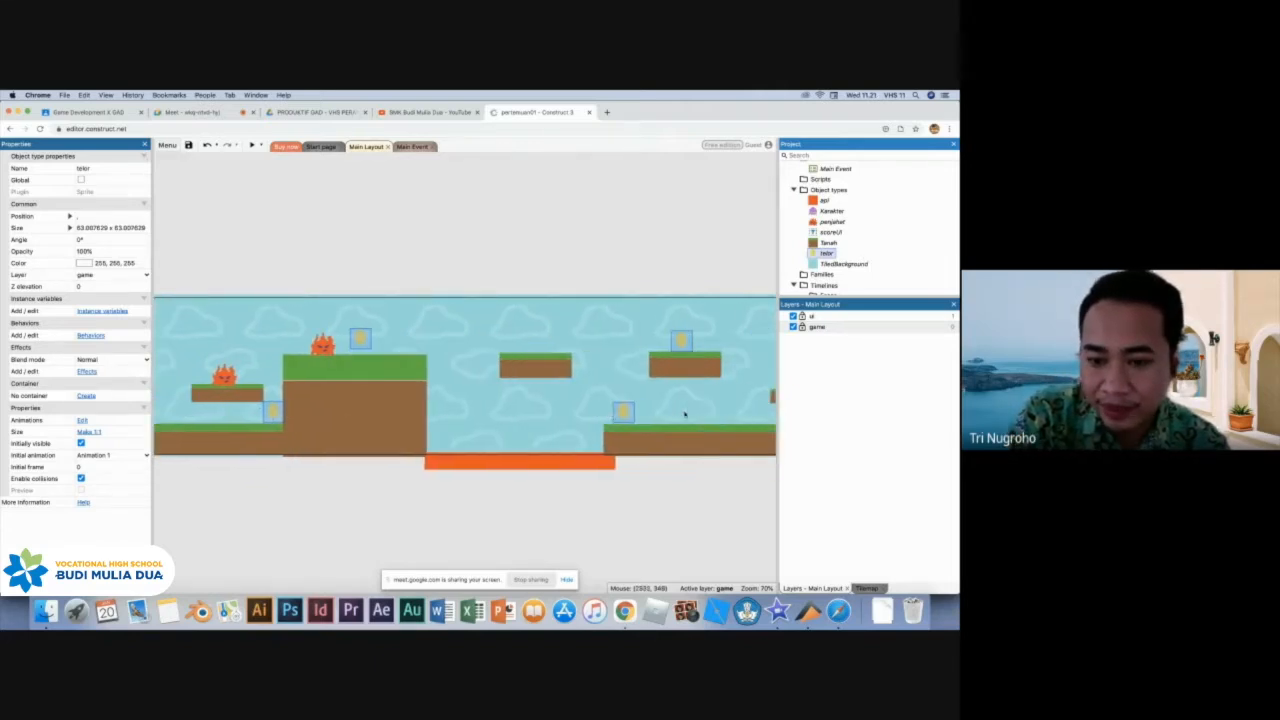
pyautogui.hscroll(-15, 465, 400)
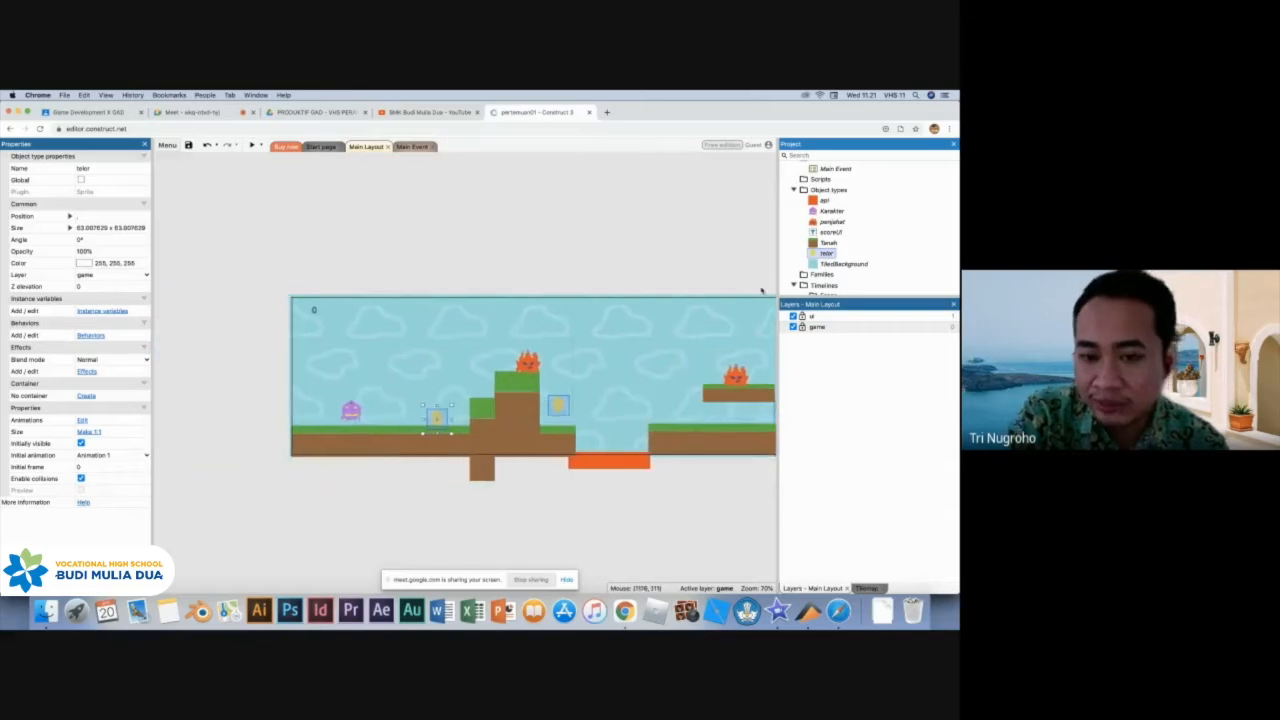
pyautogui.click(824, 254)
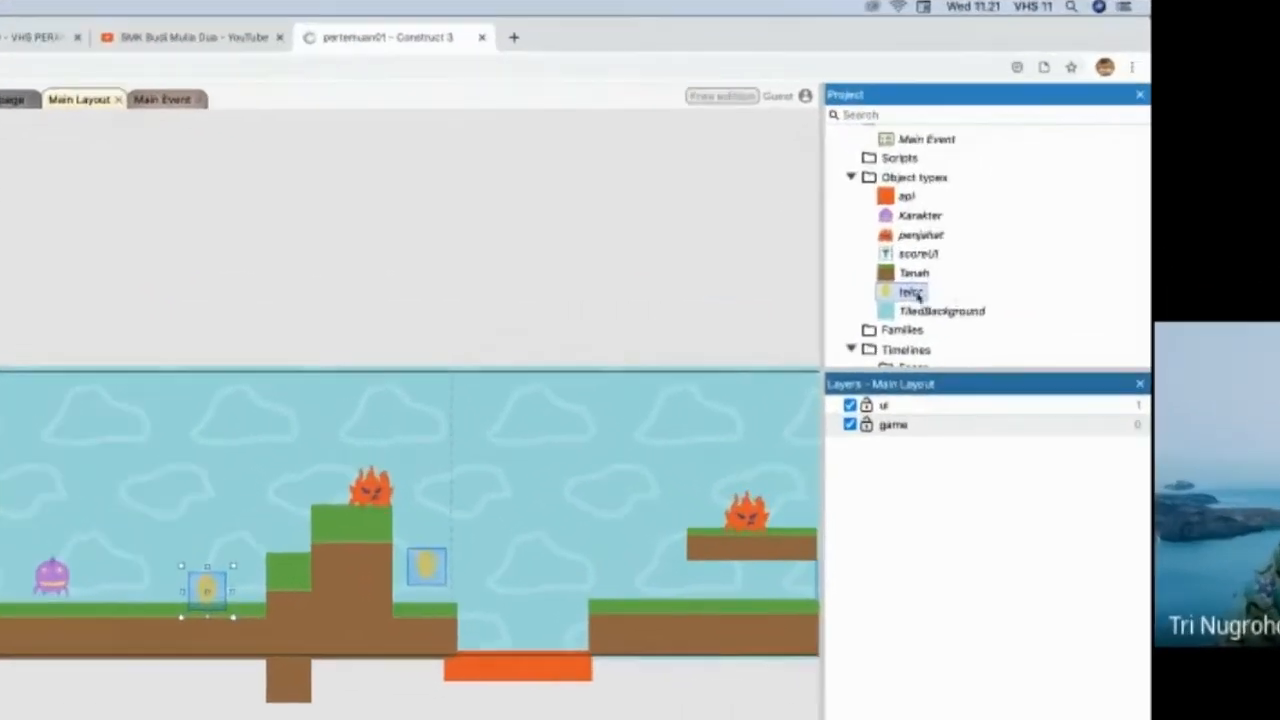
pyautogui.rightClick(852, 264)
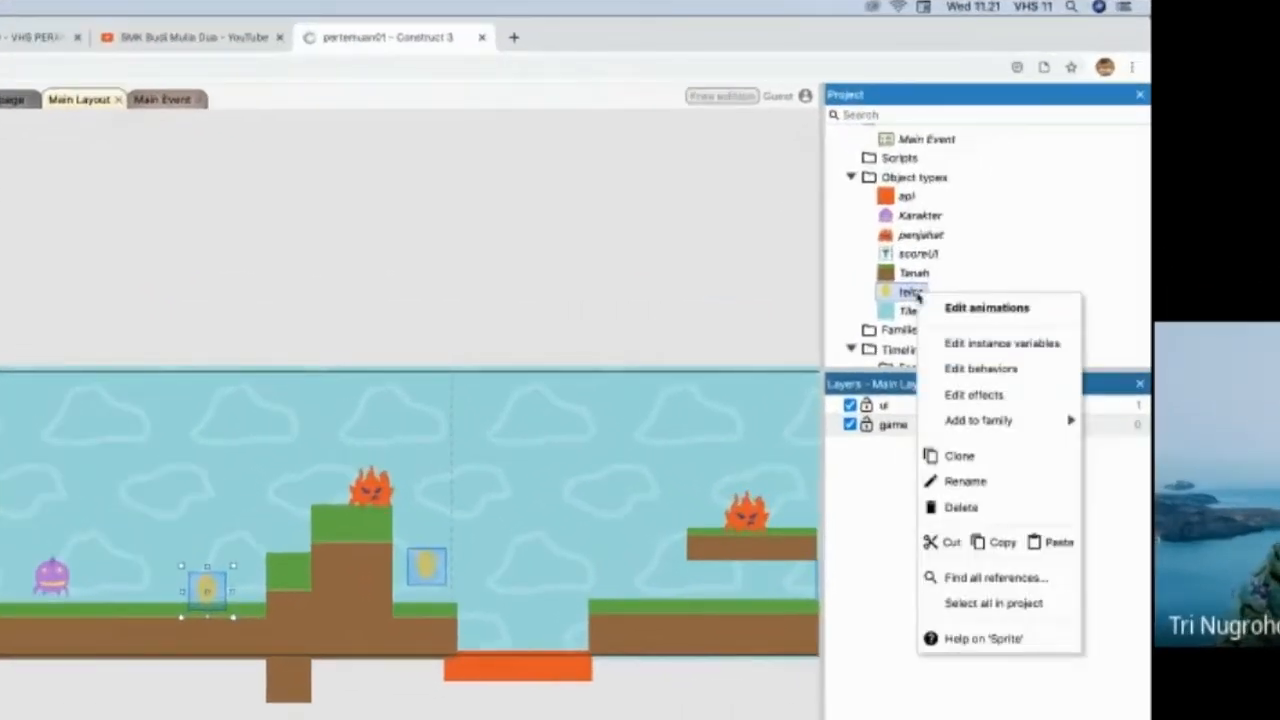
pyautogui.click(952, 455)
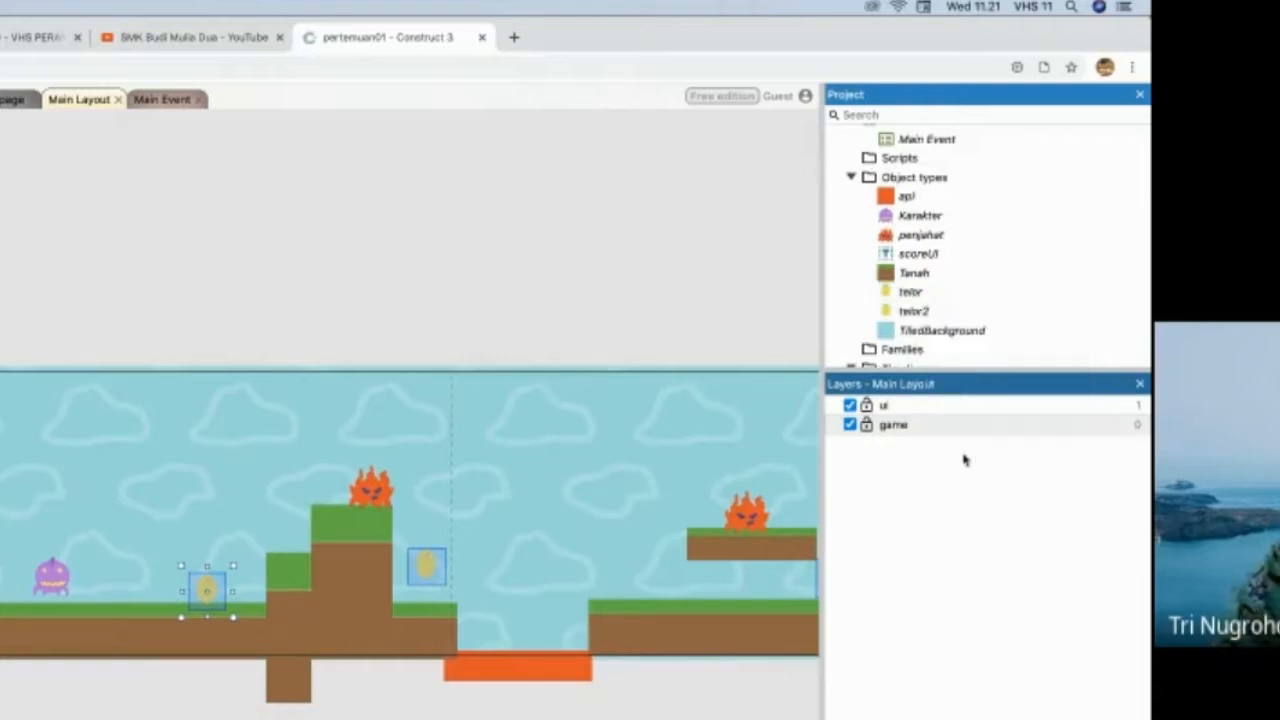
# Rename the cloned egg object telorUI and place an instance in the sky just left of the score text.
pyautogui.click(922, 314)
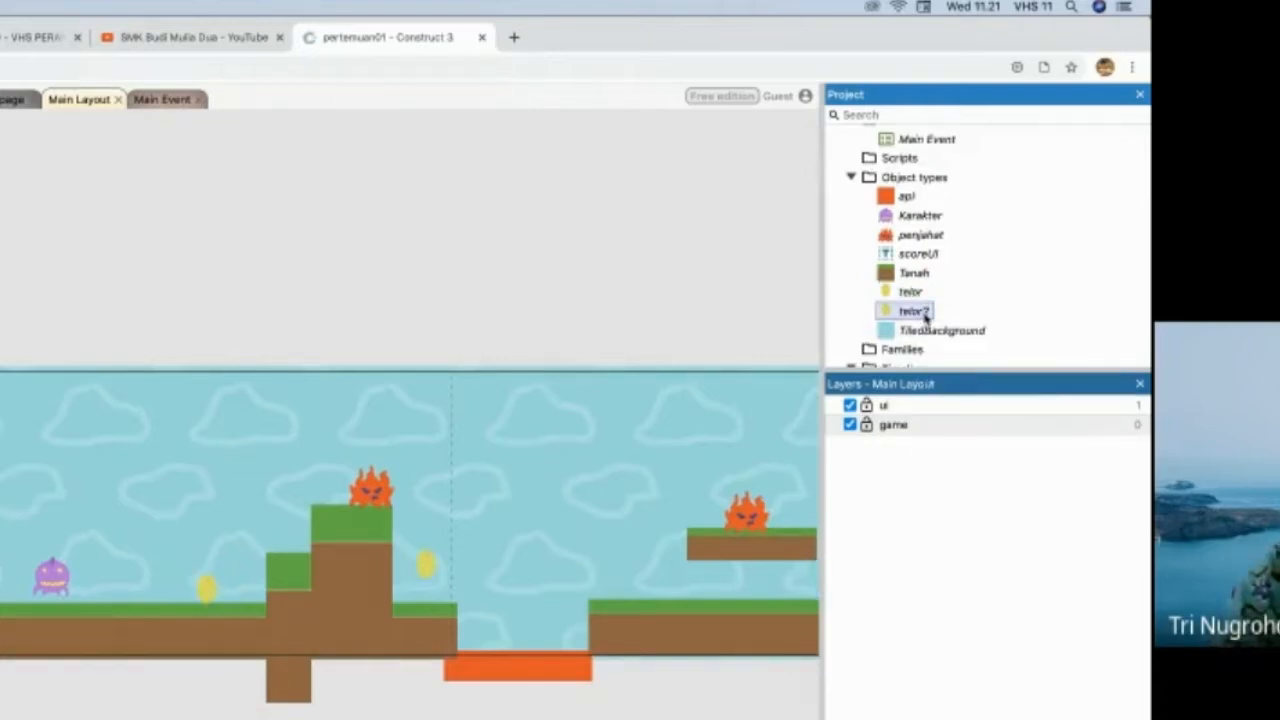
pyautogui.click(924, 313)
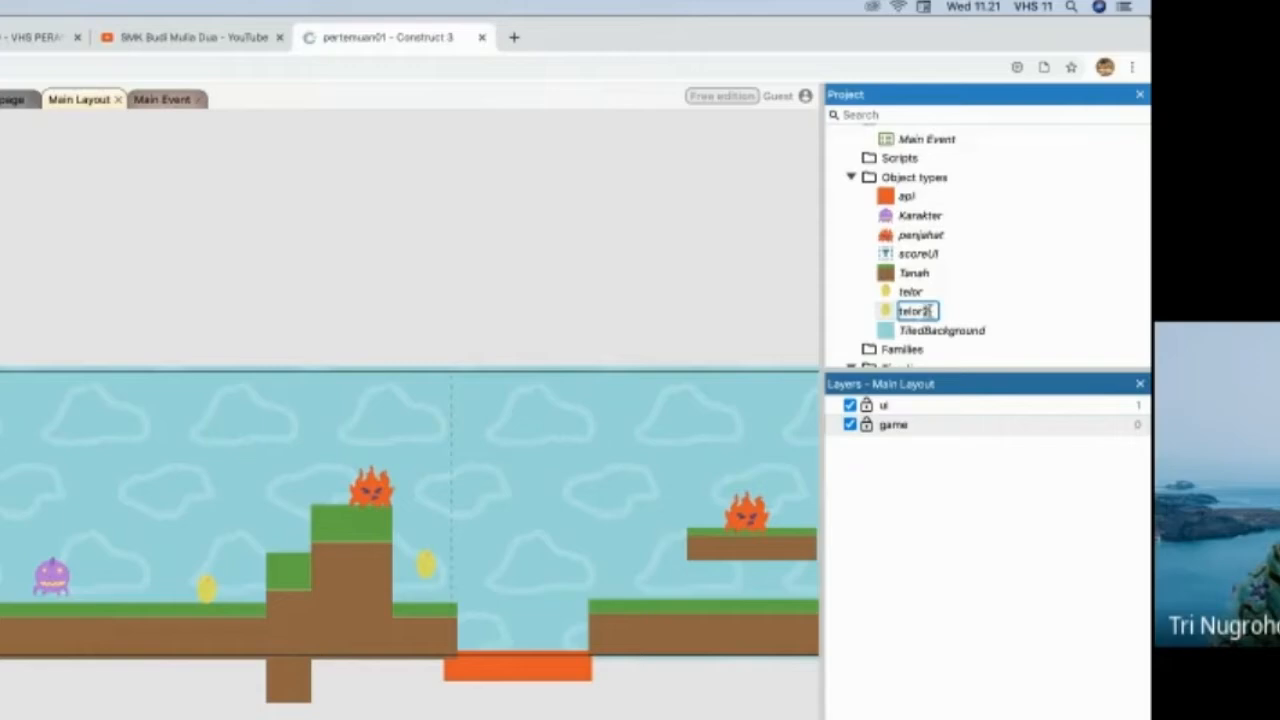
pyautogui.write('telorU')
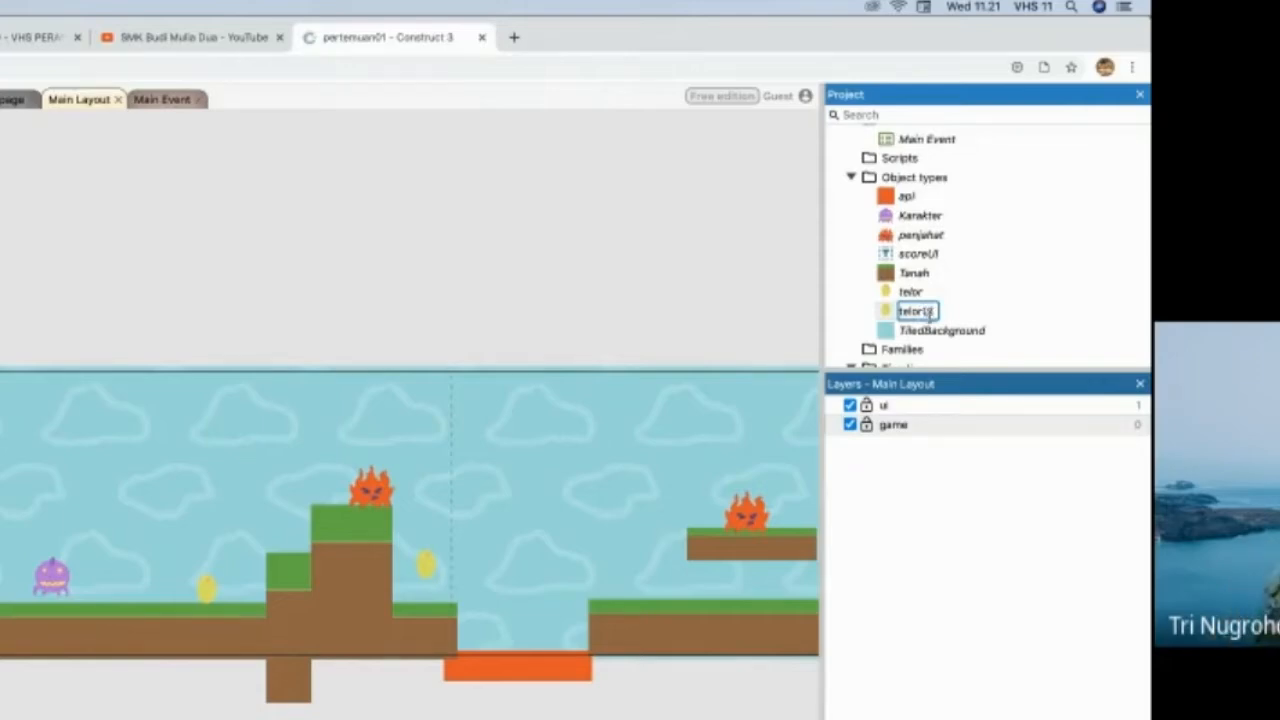
pyautogui.write('I')
pyautogui.press('Return')
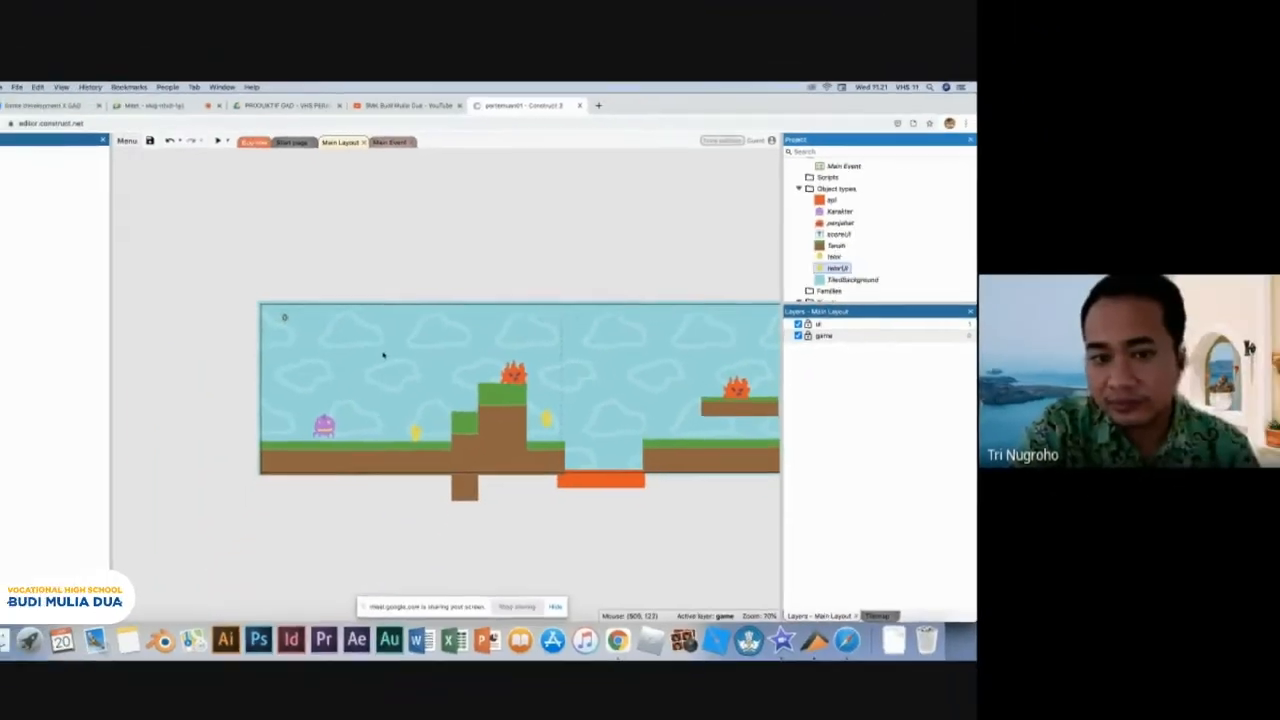
pyautogui.click(383, 355)
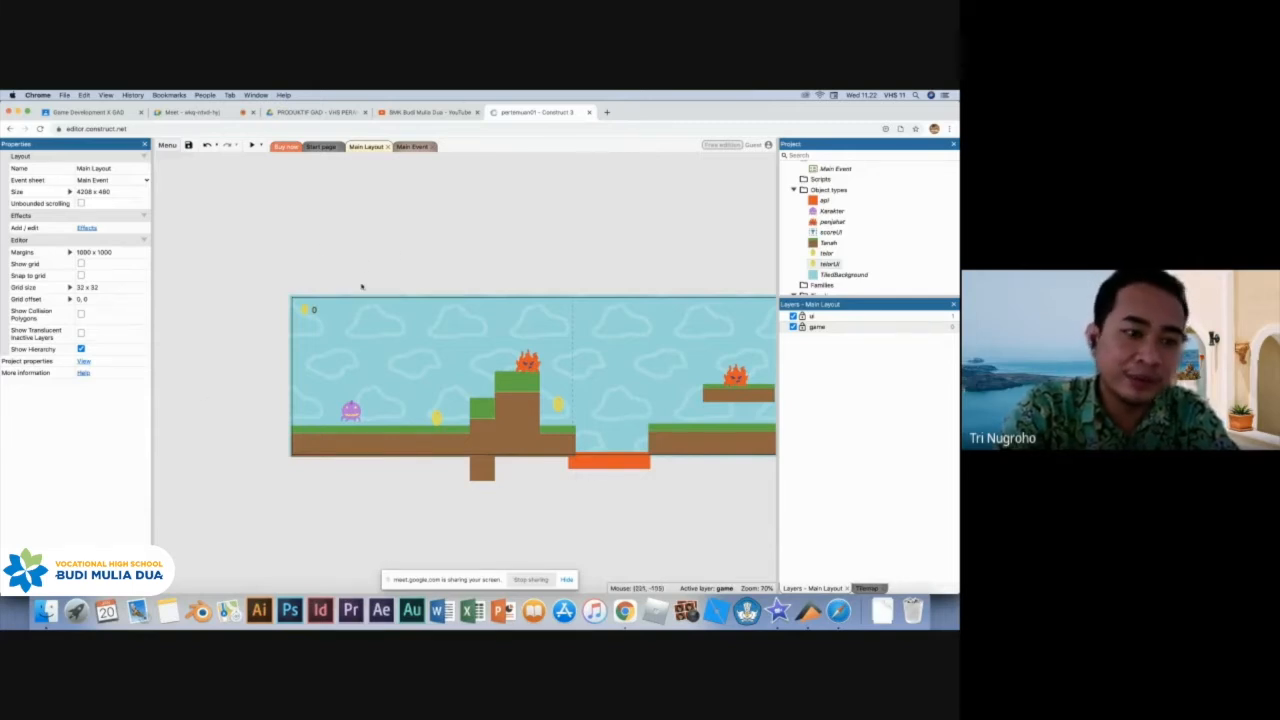
# Remove the existing koin instance variable from the Karakter object.
pyautogui.scroll(1, 363, 413)
pyautogui.click(353, 424)
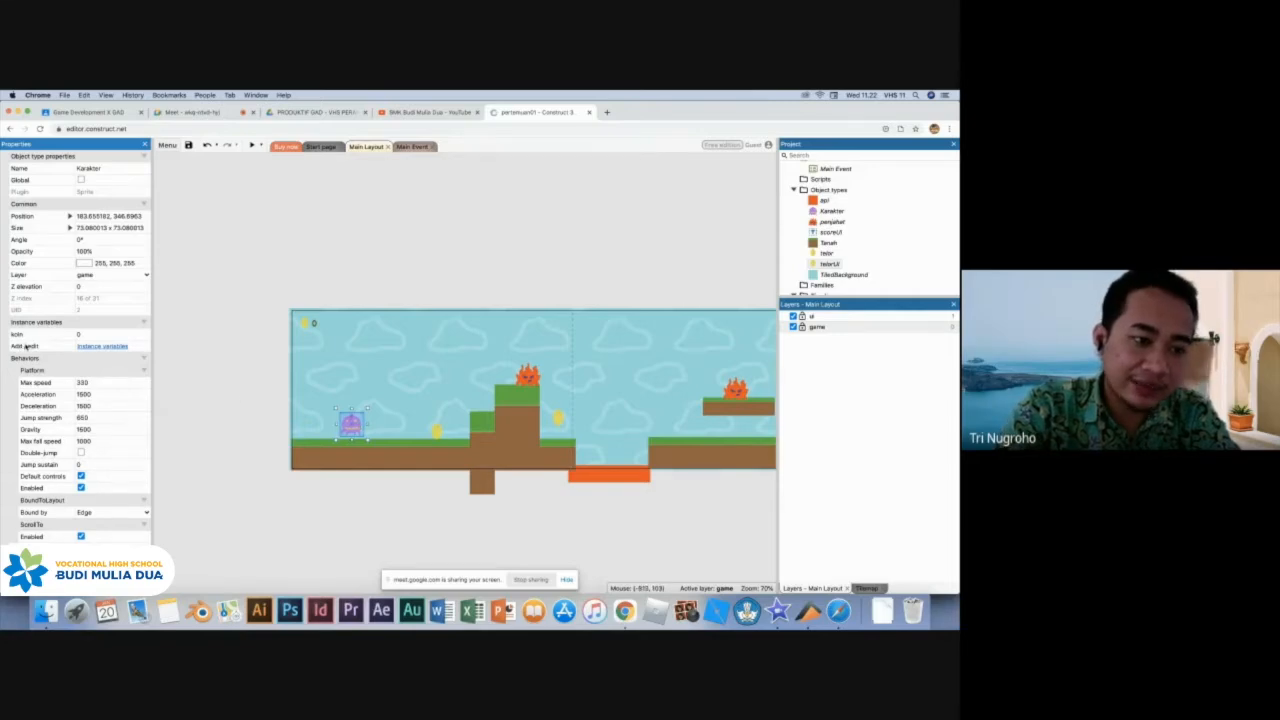
pyautogui.click(88, 347)
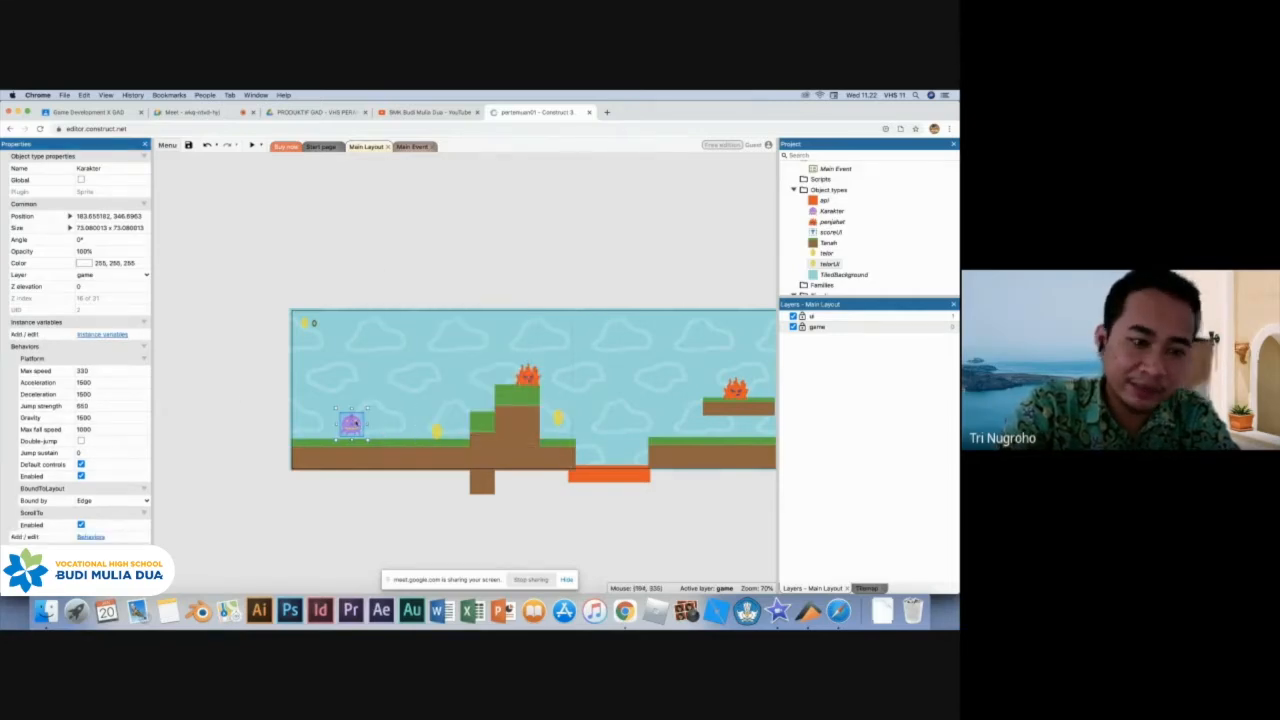
# Start adding a new instance variable to the Karakter object and name it koin.
pyautogui.click(102, 334)
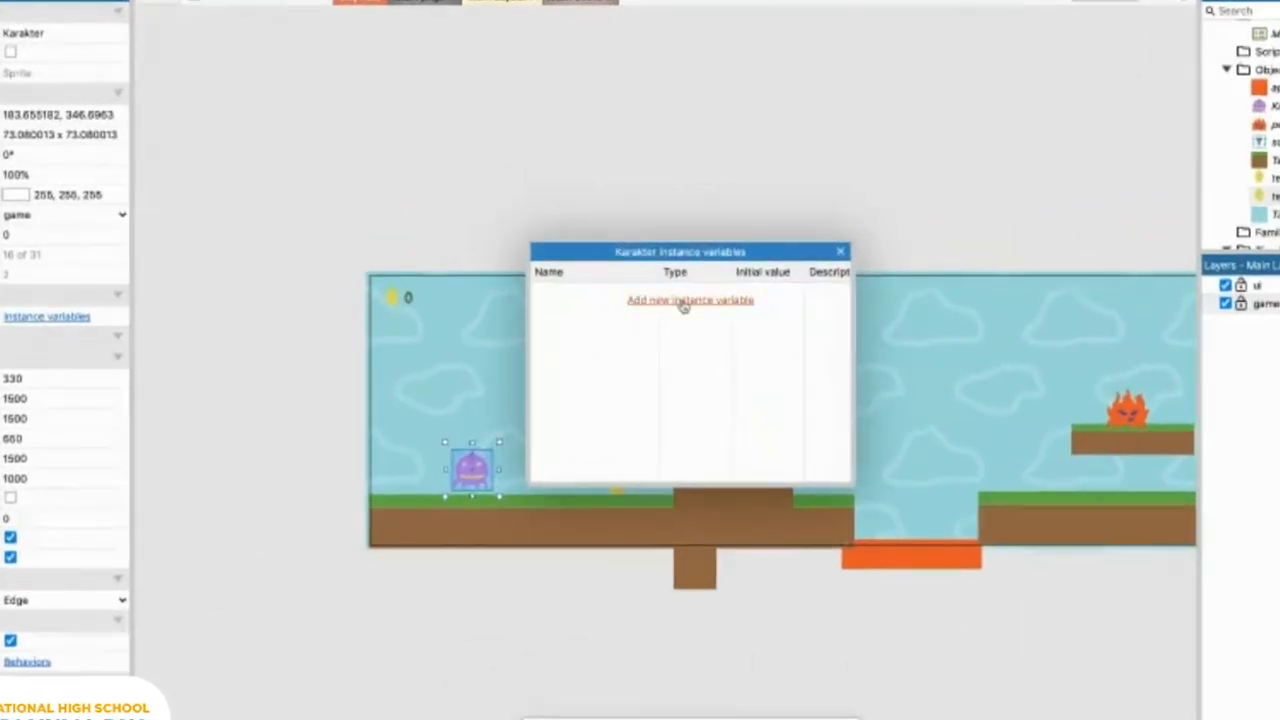
pyautogui.click(683, 301)
pyautogui.moveTo(730, 265); pyautogui.dragTo(586, 314)
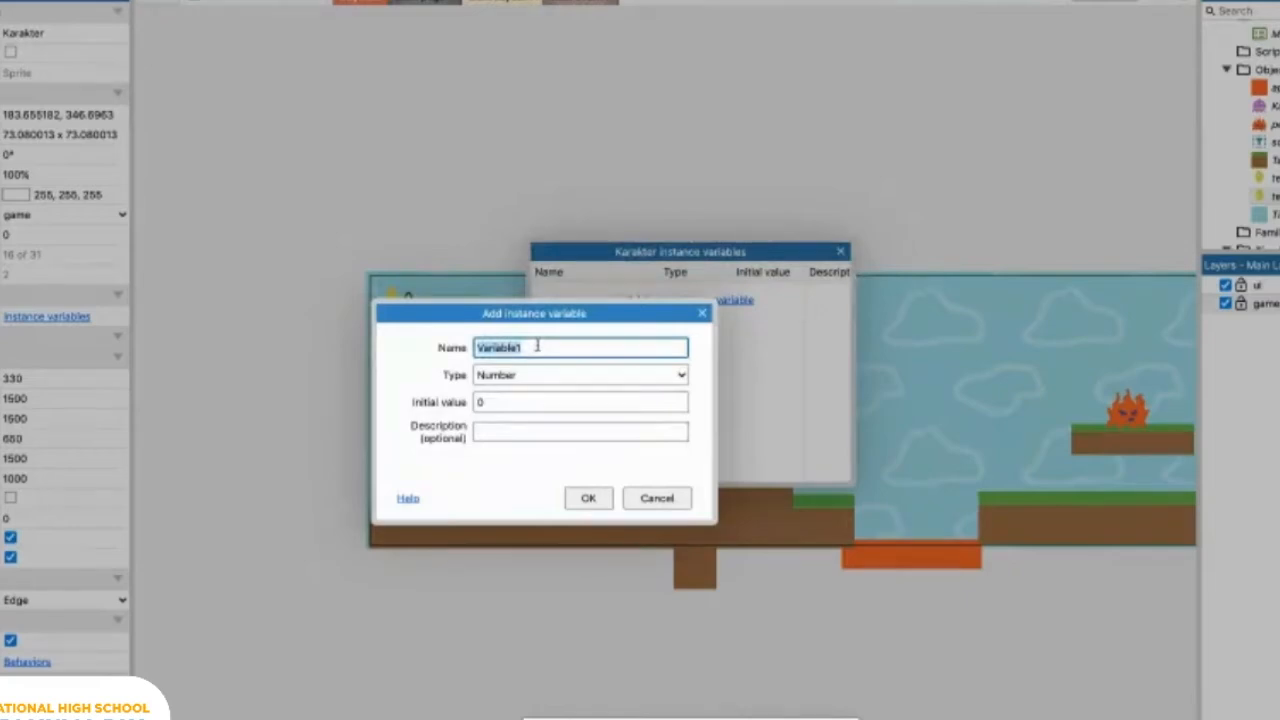
pyautogui.write('koin')
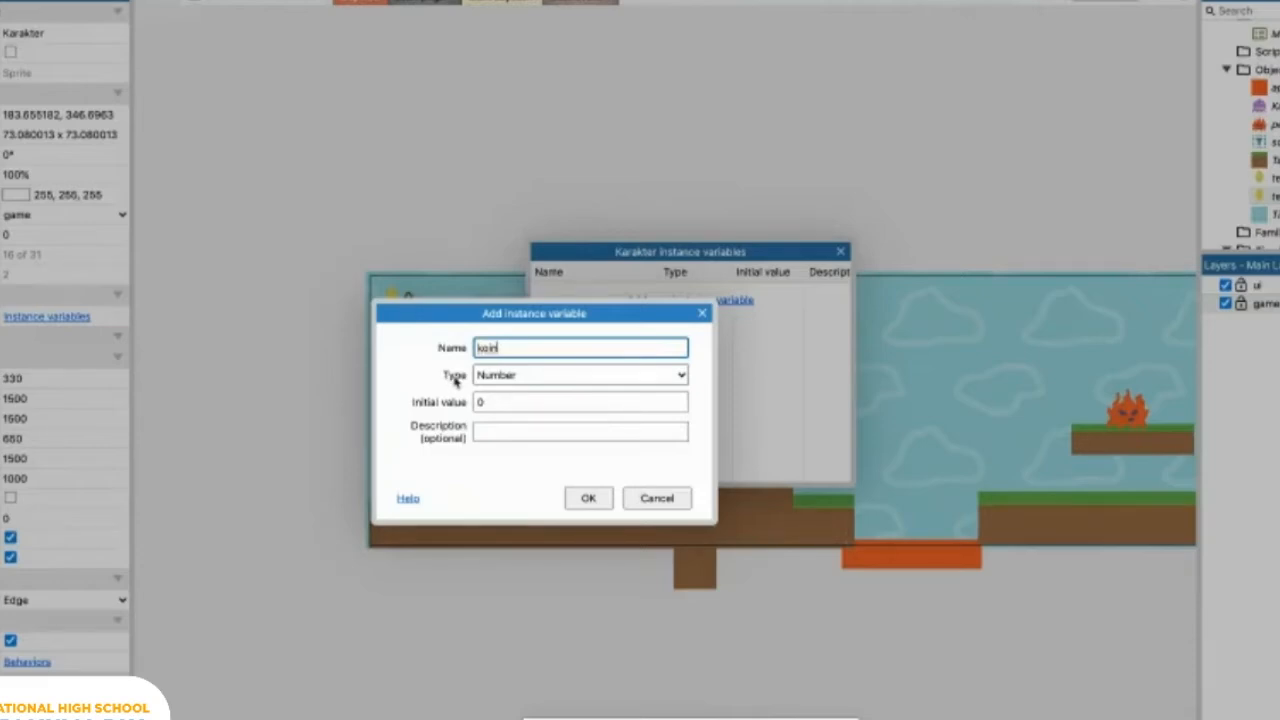
# Examine the data types available for the koin instance variable, keeping Number selected.
pyautogui.click(511, 376)
pyautogui.click(428, 380)
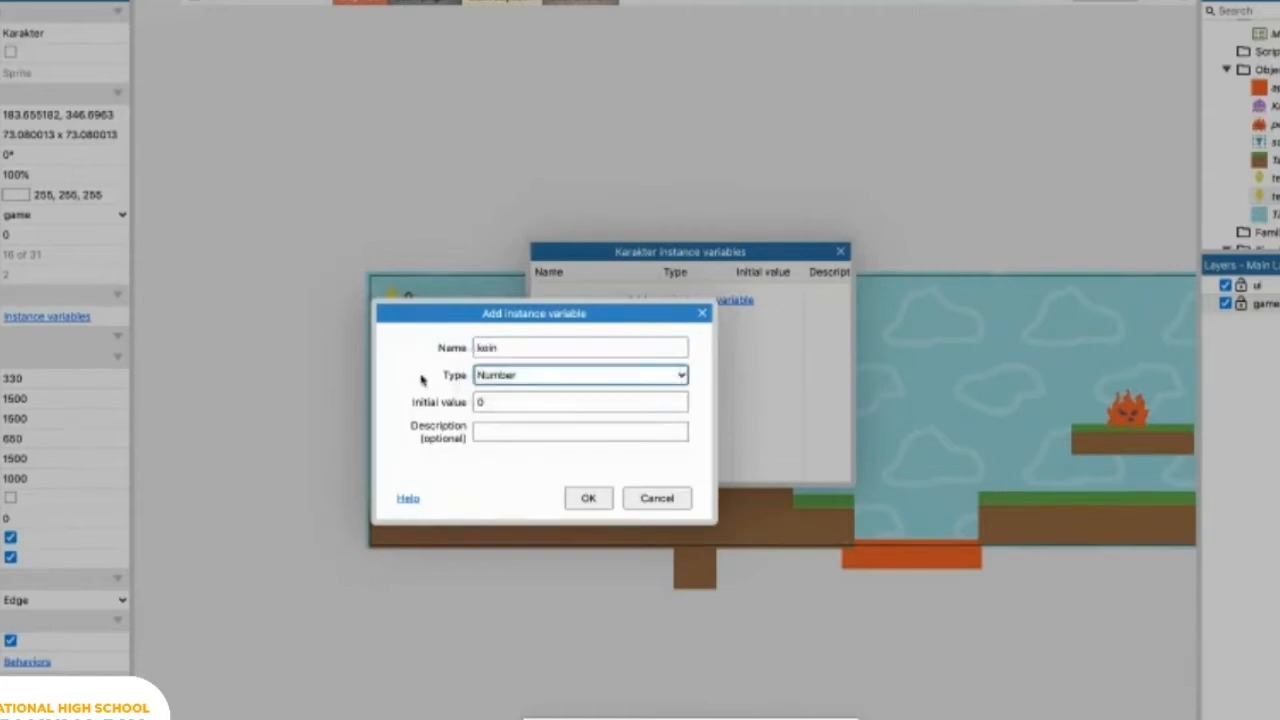
pyautogui.click(591, 374)
pyautogui.click(460, 393)
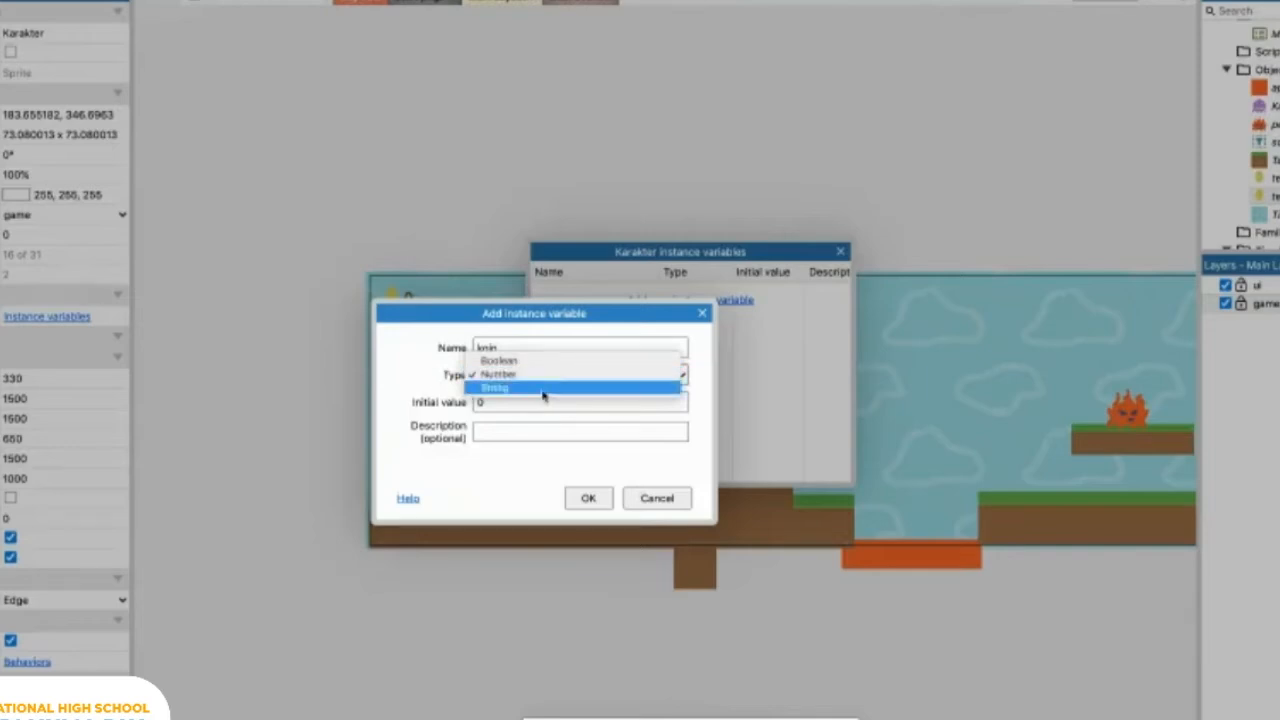
pyautogui.click(459, 390)
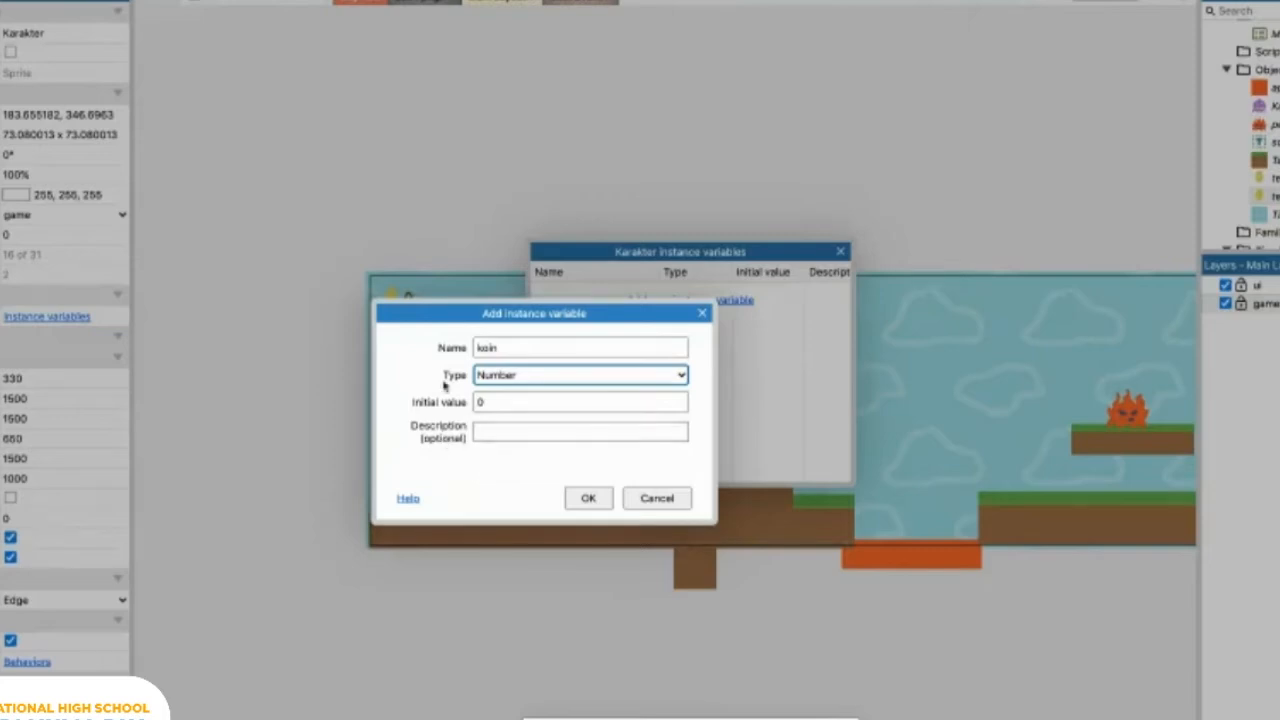
pyautogui.moveTo(566, 319); pyautogui.dragTo(628, 273)
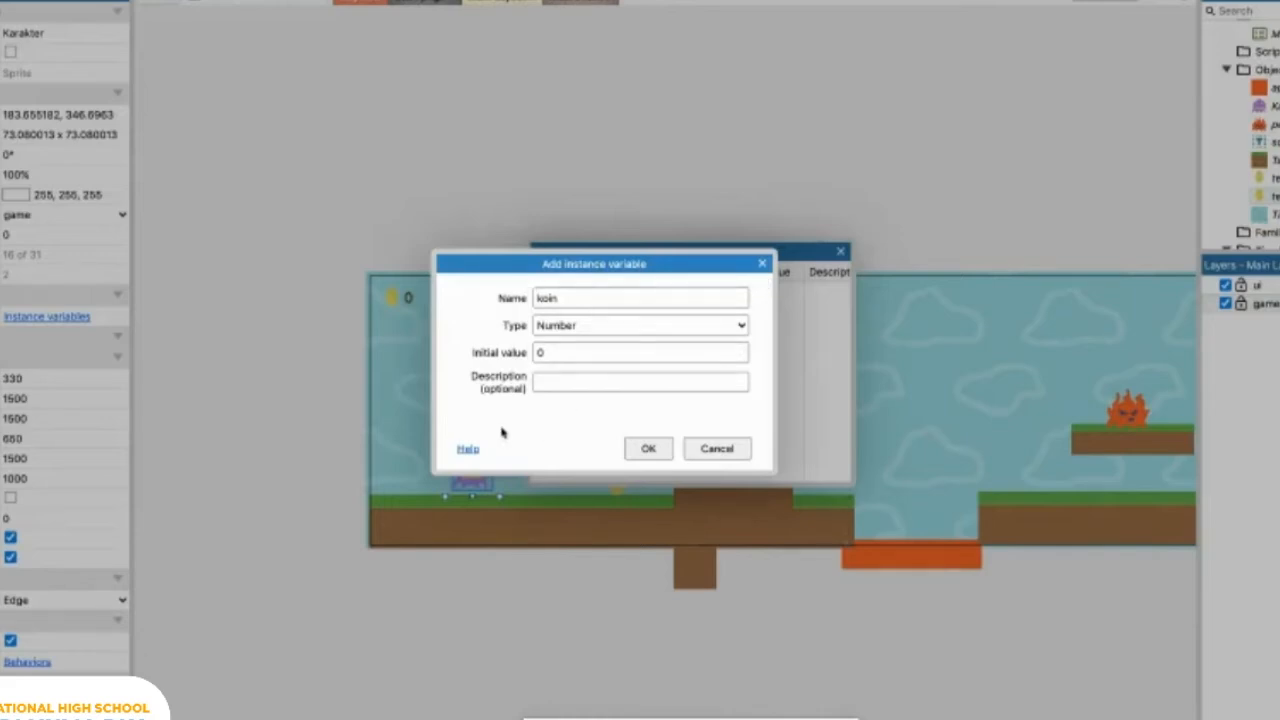
pyautogui.click(600, 330)
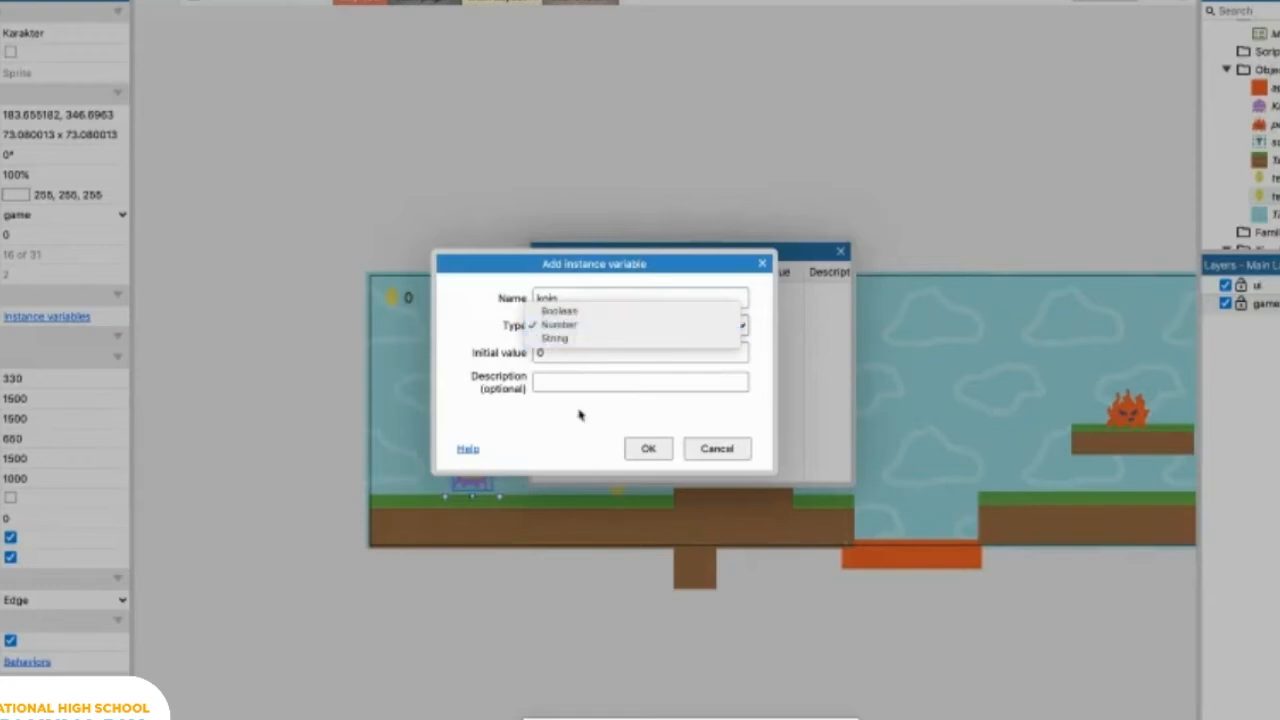
pyautogui.click(500, 421)
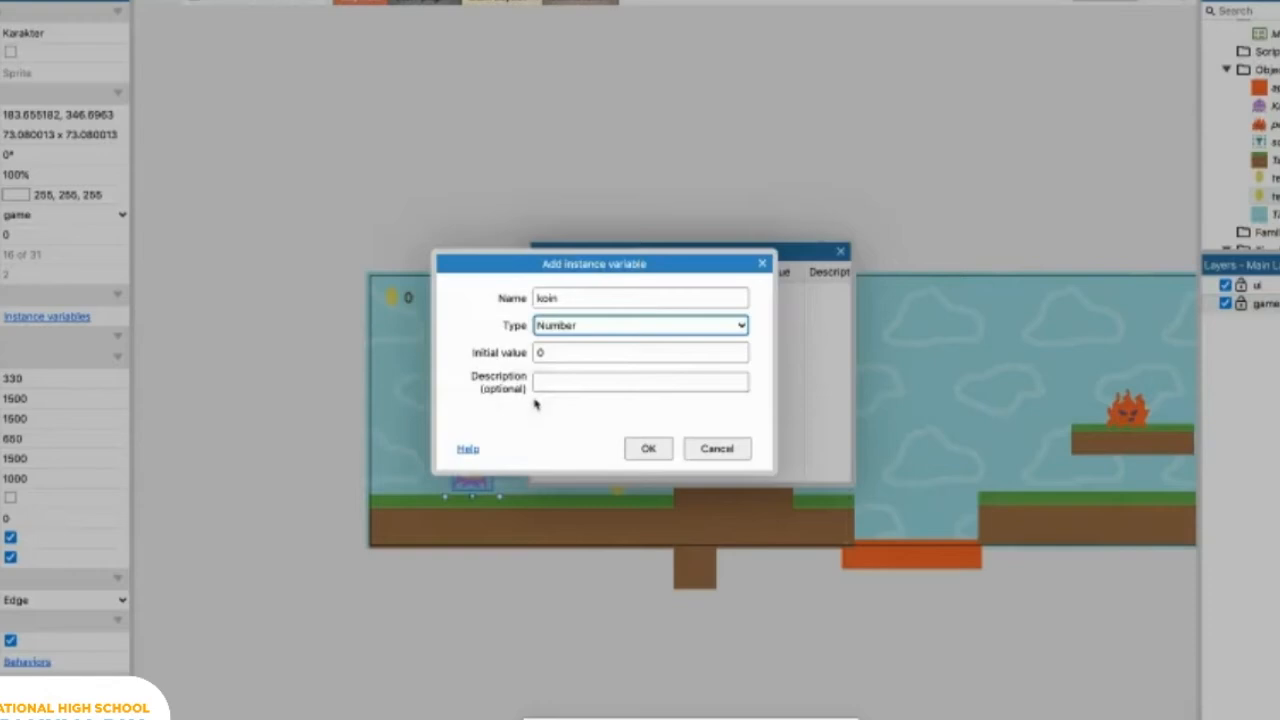
# Finish creating Karakter's koin number variable with initial value 0 and close its instance variables list.
pyautogui.click(648, 449)
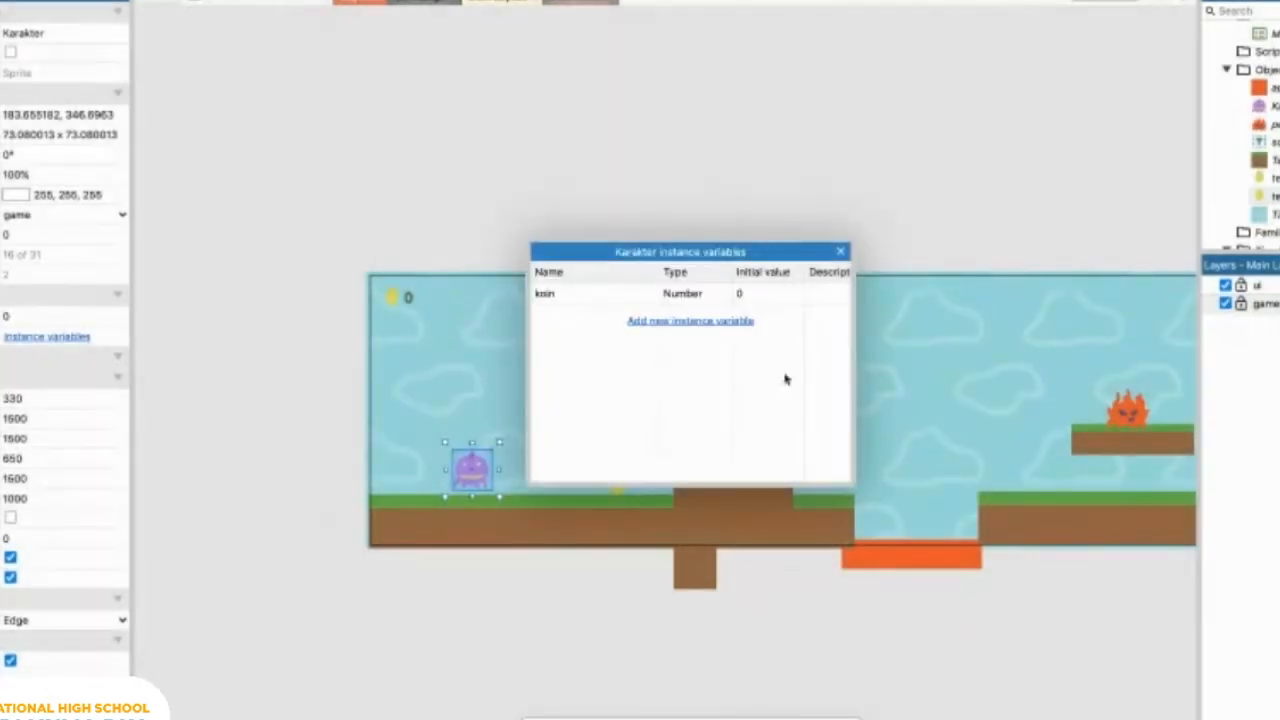
pyautogui.click(840, 251)
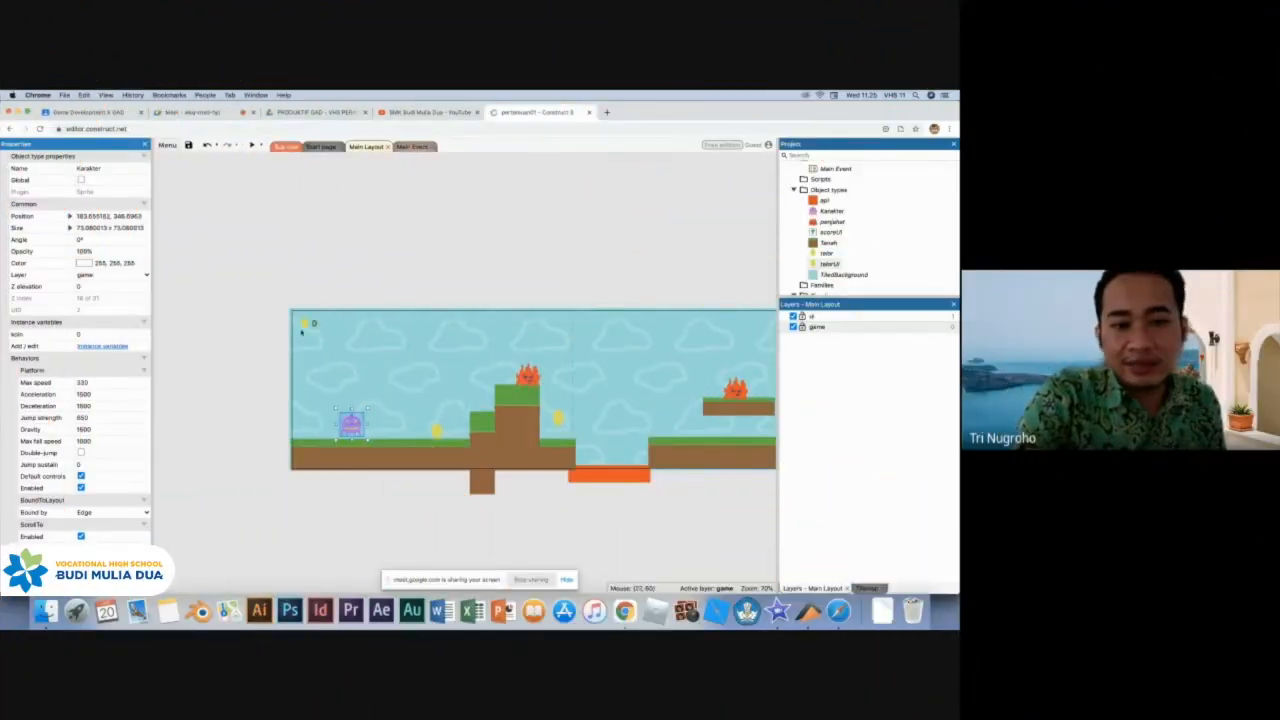
# In the Main Event sheet, add an action to the Karakter–telor collision event that adds 1 to Karakter's koin variable.
pyautogui.click(412, 146)
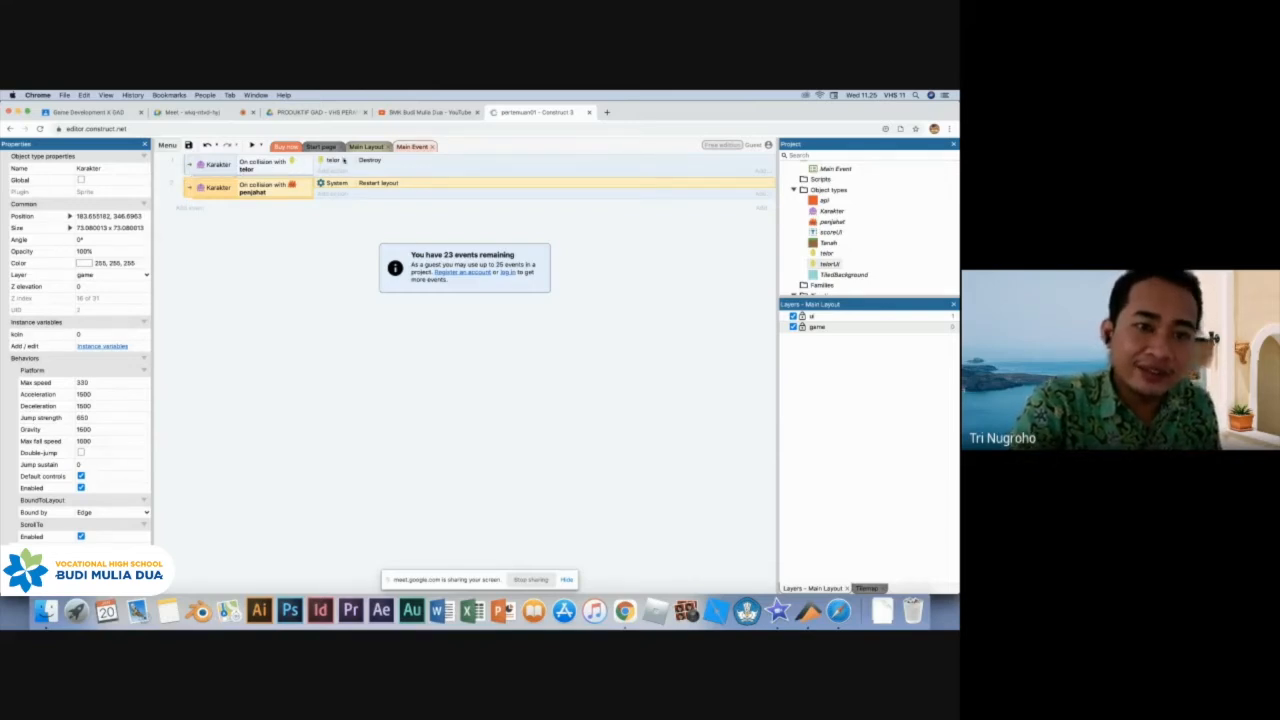
pyautogui.click(316, 289)
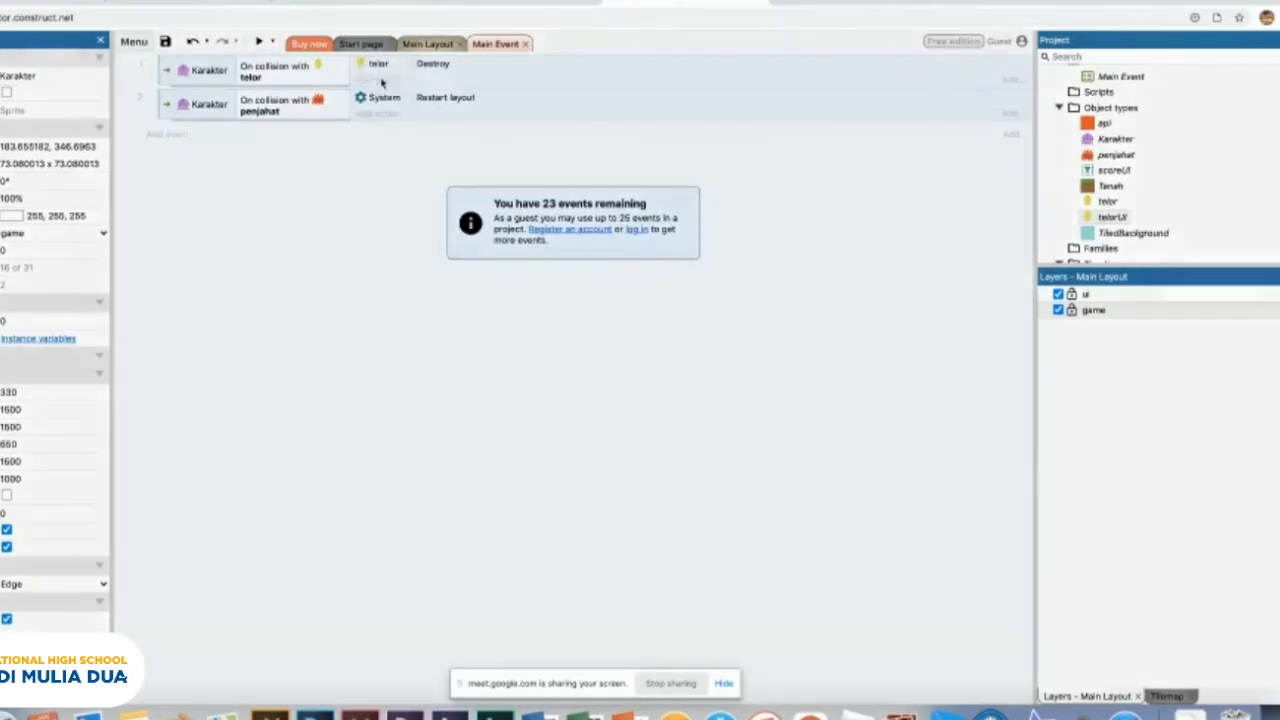
pyautogui.click(379, 80)
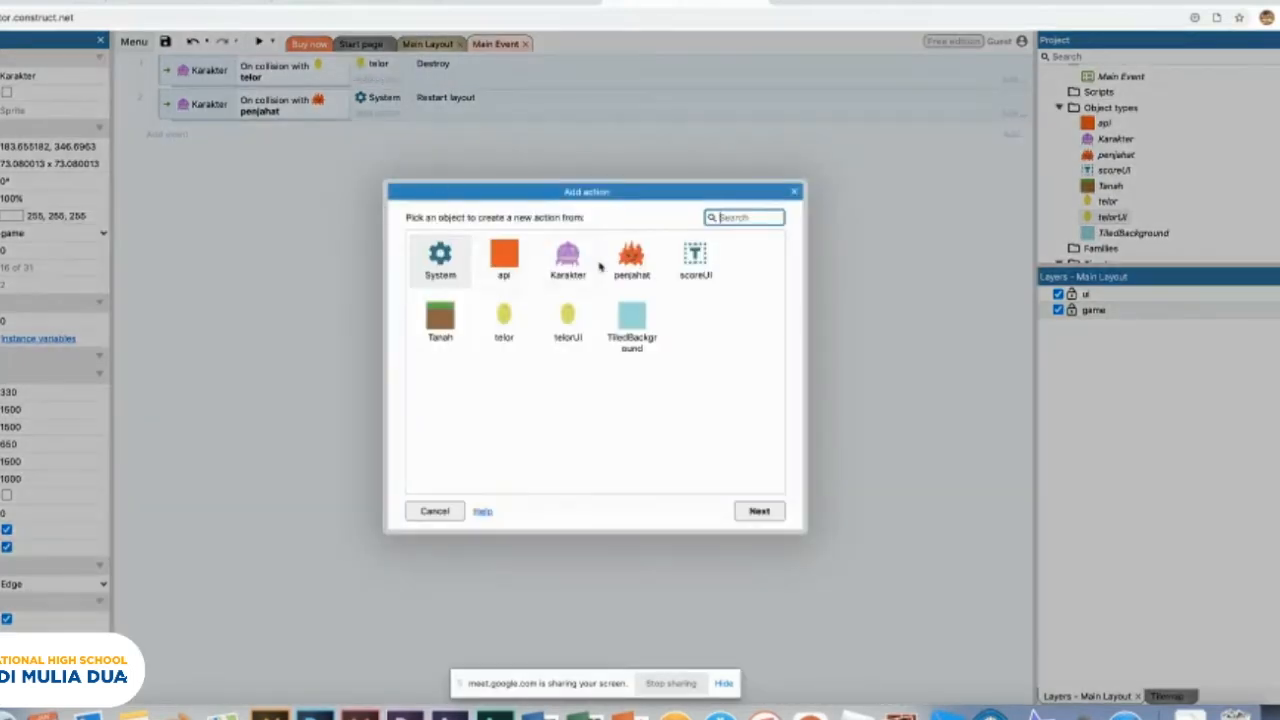
pyautogui.doubleClick(569, 262)
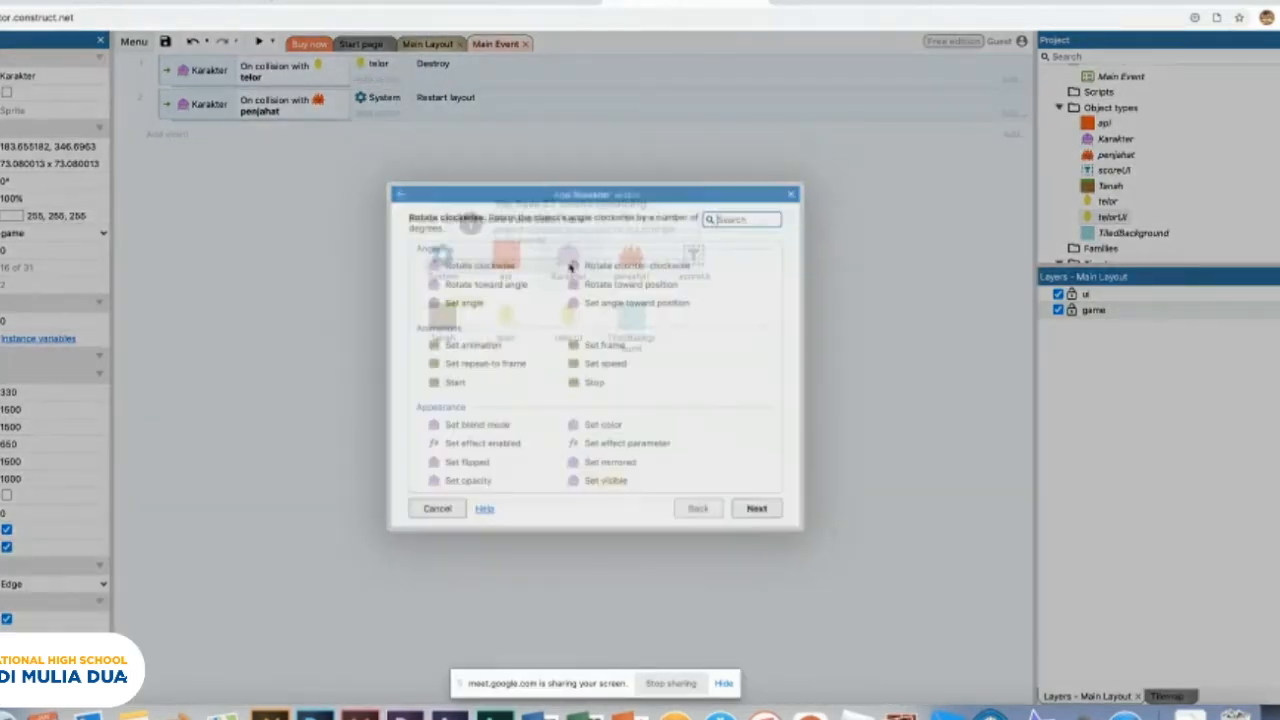
pyautogui.scroll(-8, 688, 364)
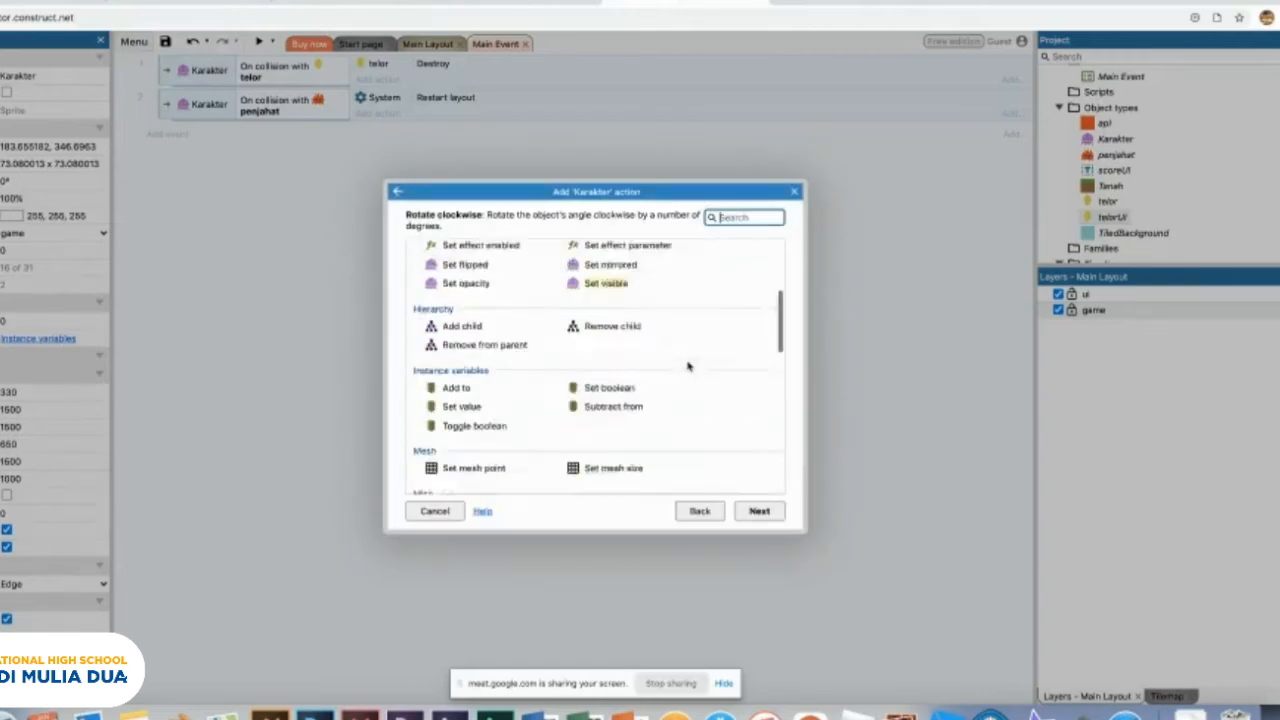
pyautogui.scroll(-1, 456, 317)
pyautogui.doubleClick(456, 313)
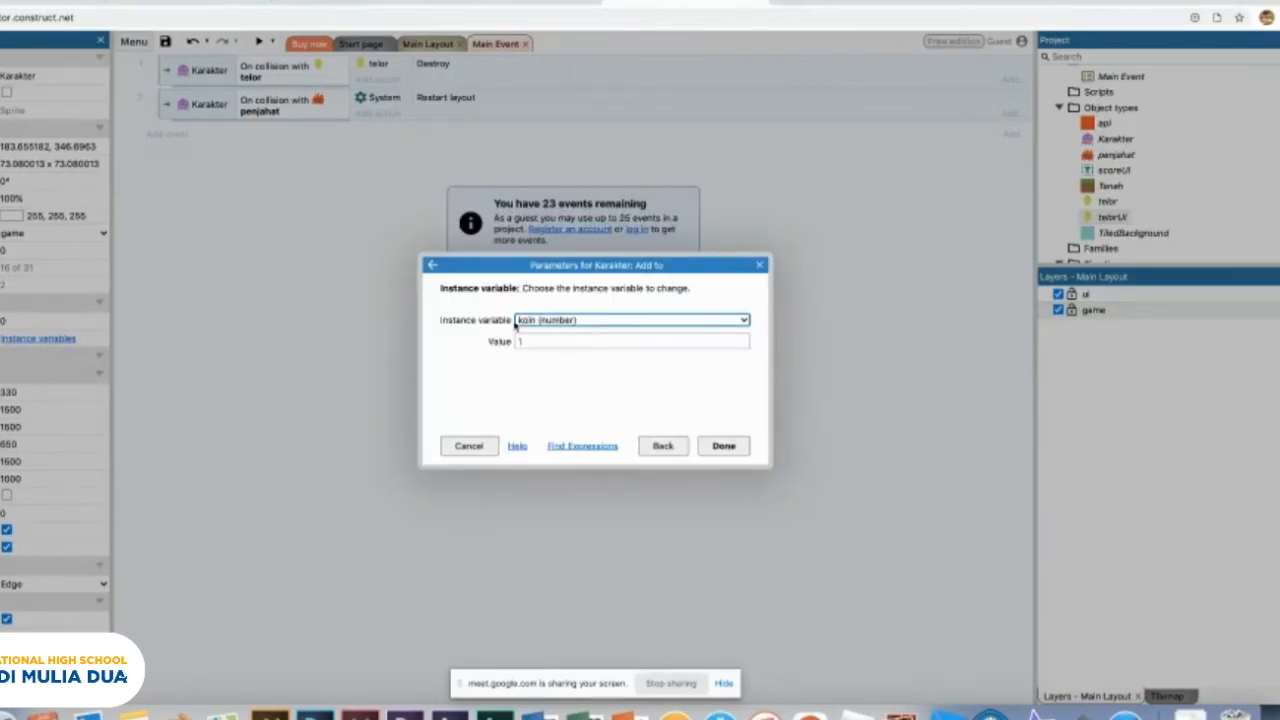
pyautogui.click(720, 447)
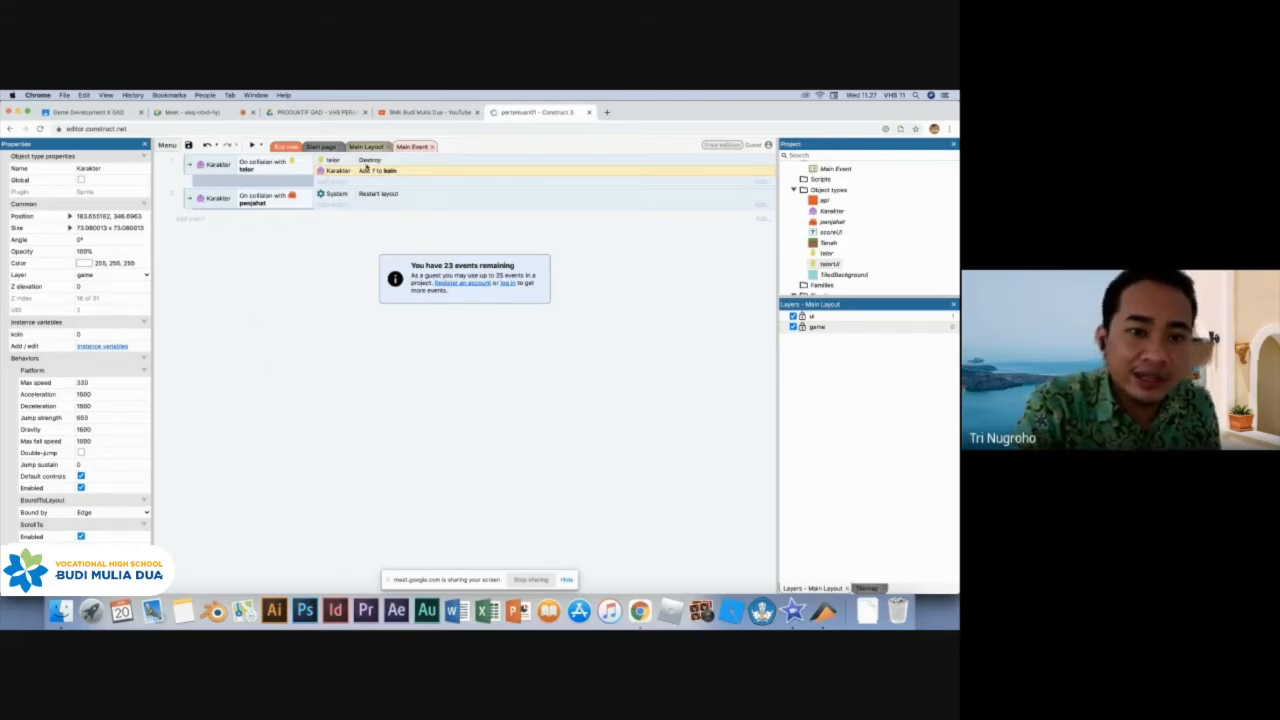
# Check the score text object's properties in Main Layout and return to the Main Event sheet.
pyautogui.click(365, 147)
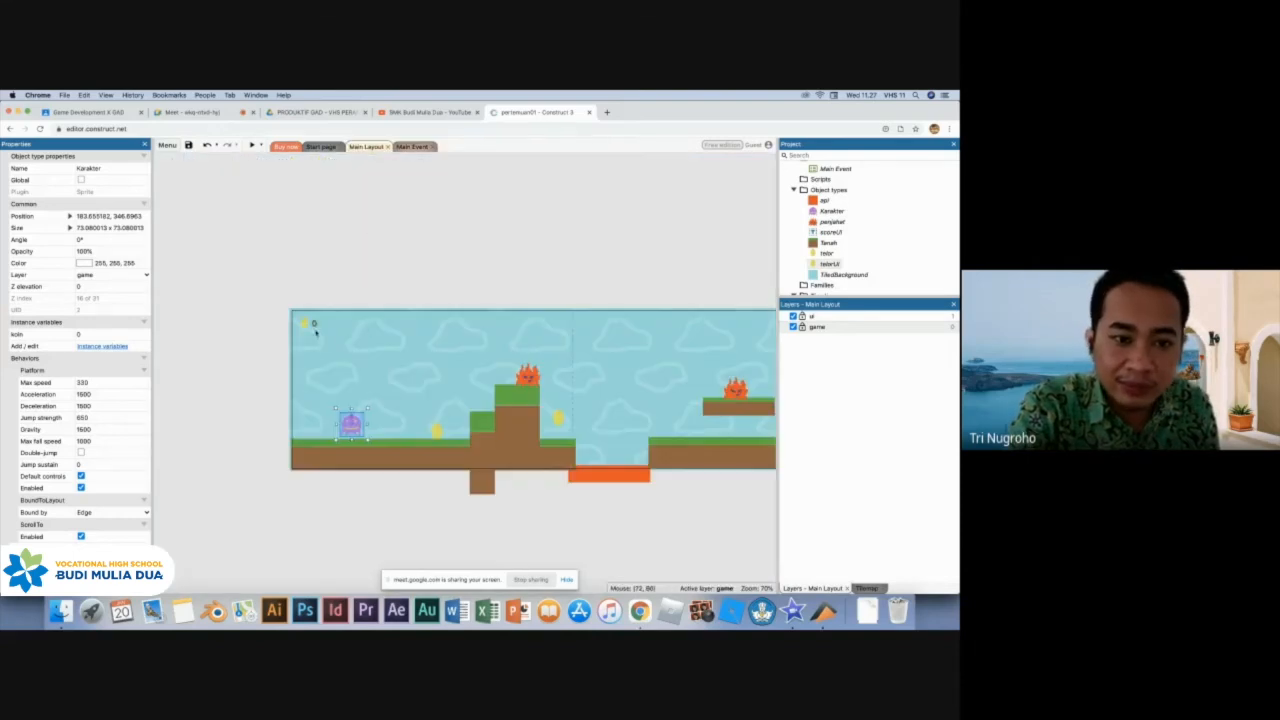
pyautogui.click(315, 324)
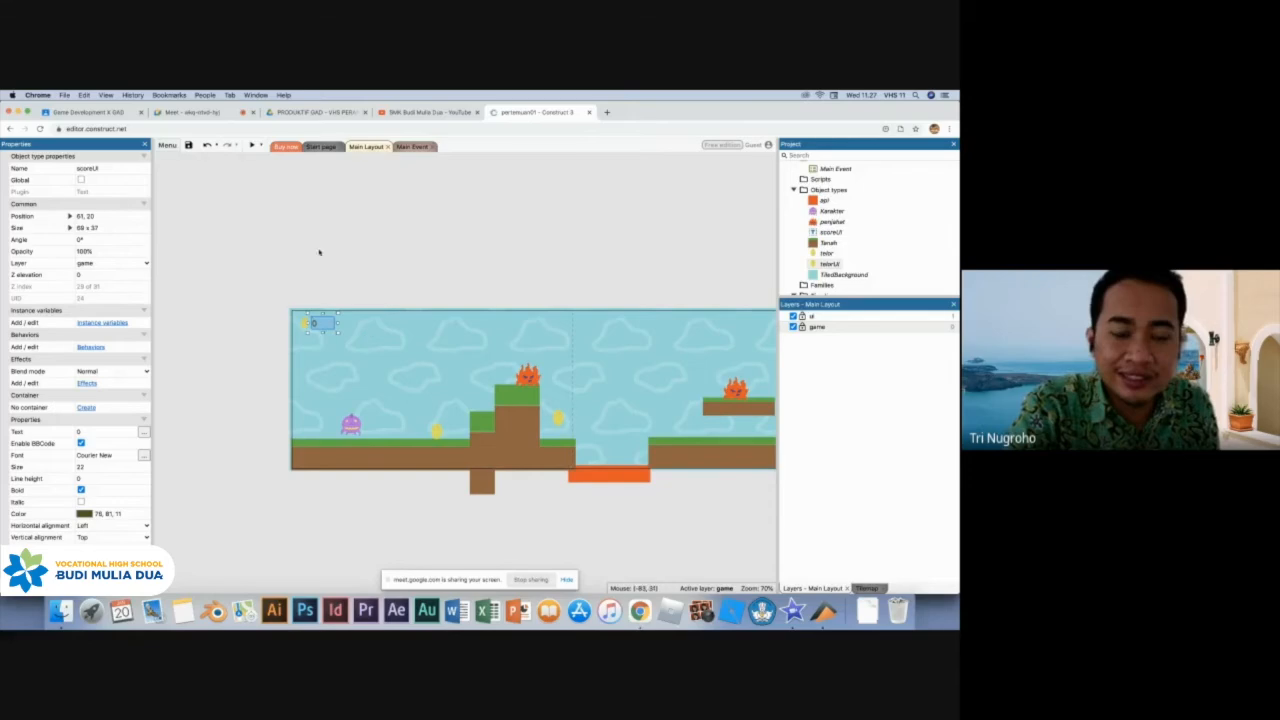
pyautogui.click(412, 147)
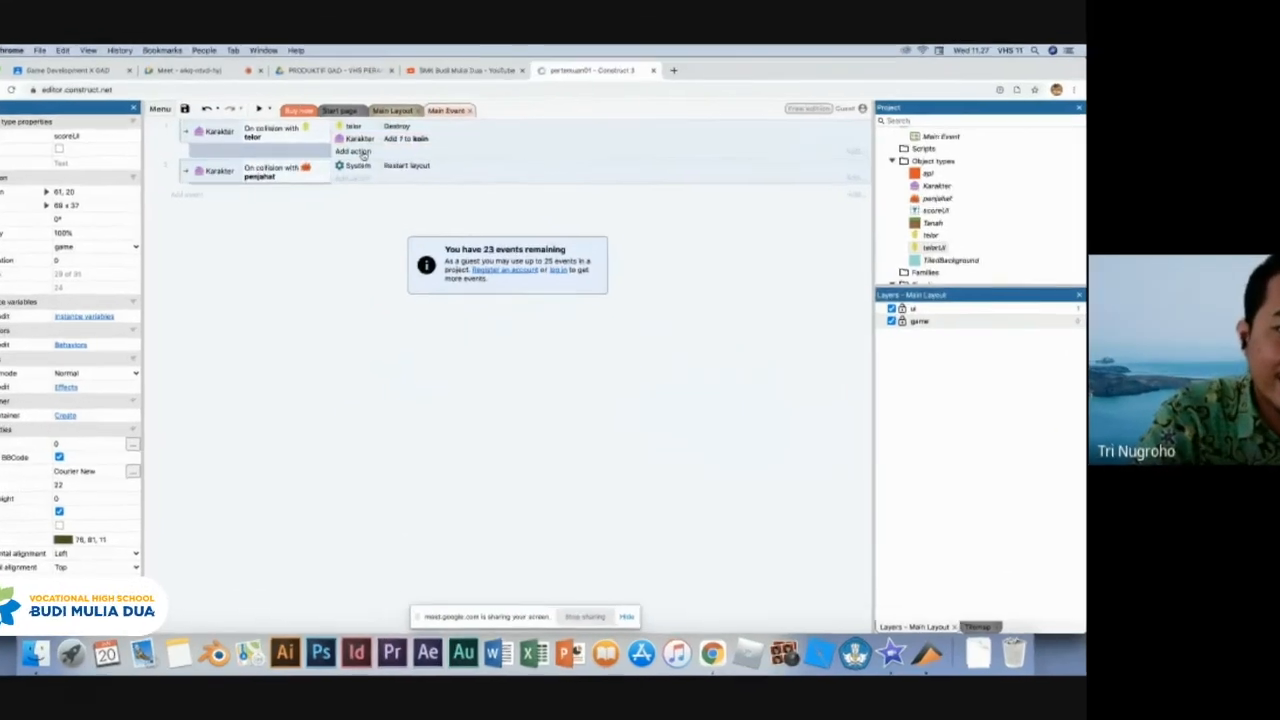
# Add a scoreUI Set text action with the value Karakter.koin to the Karakter–telor collision event.
pyautogui.click(340, 183)
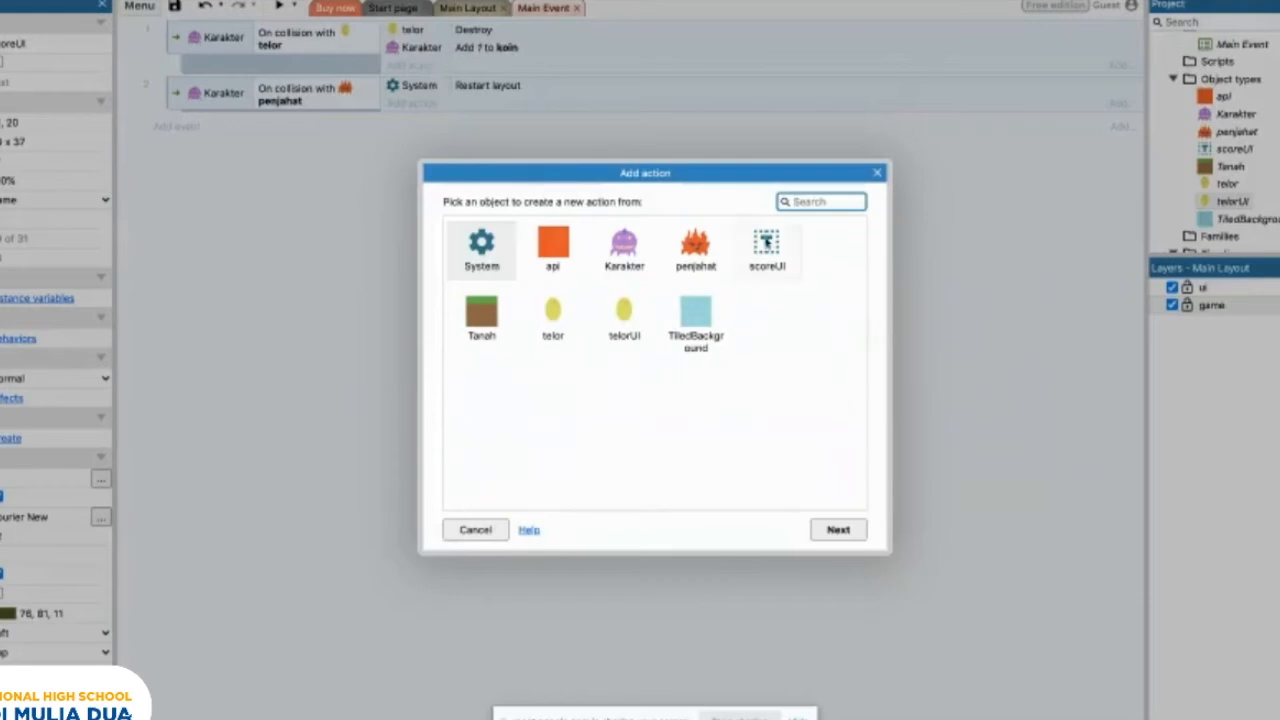
pyautogui.click(742, 260)
pyautogui.doubleClick(768, 256)
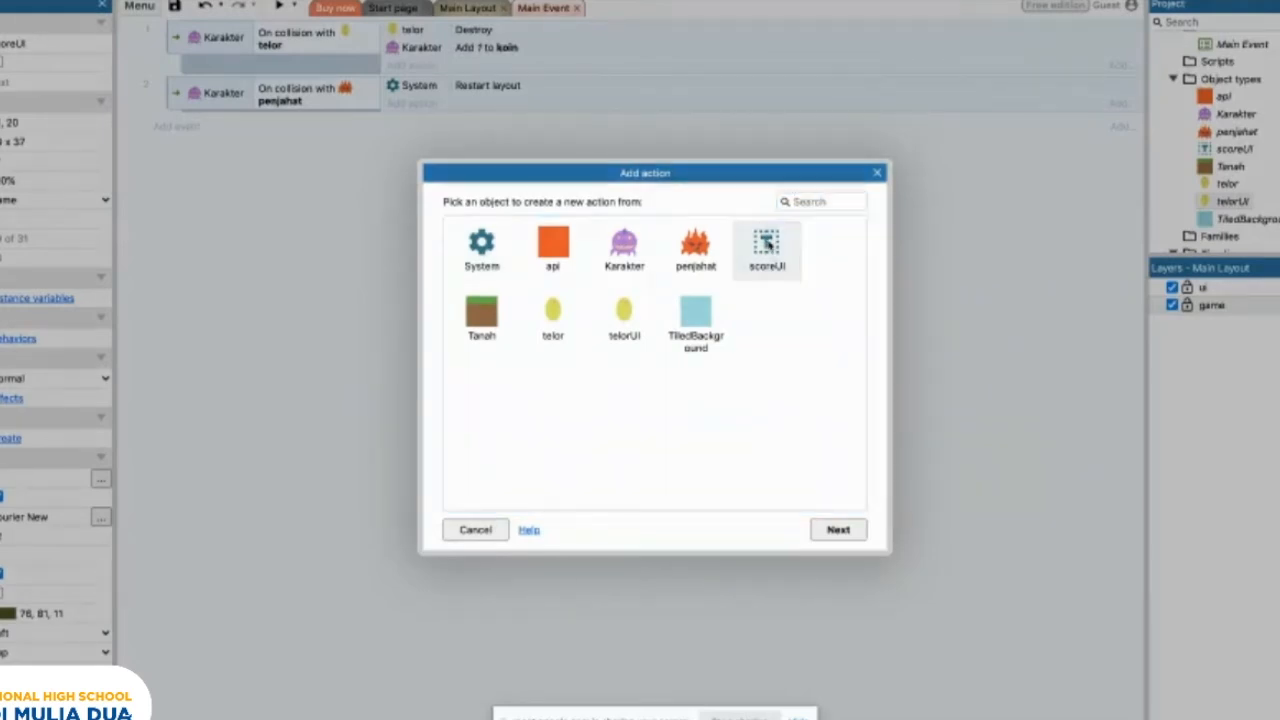
pyautogui.scroll(-6, 646, 377)
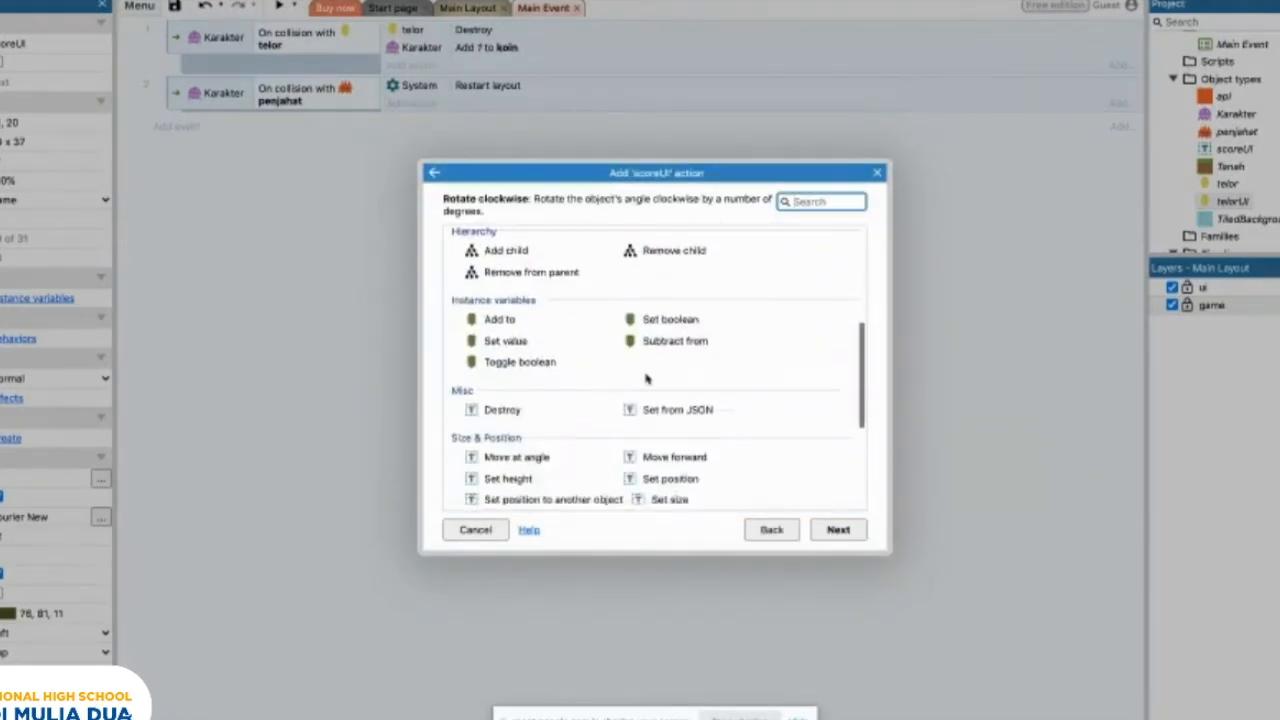
pyautogui.scroll(-3, 610, 382)
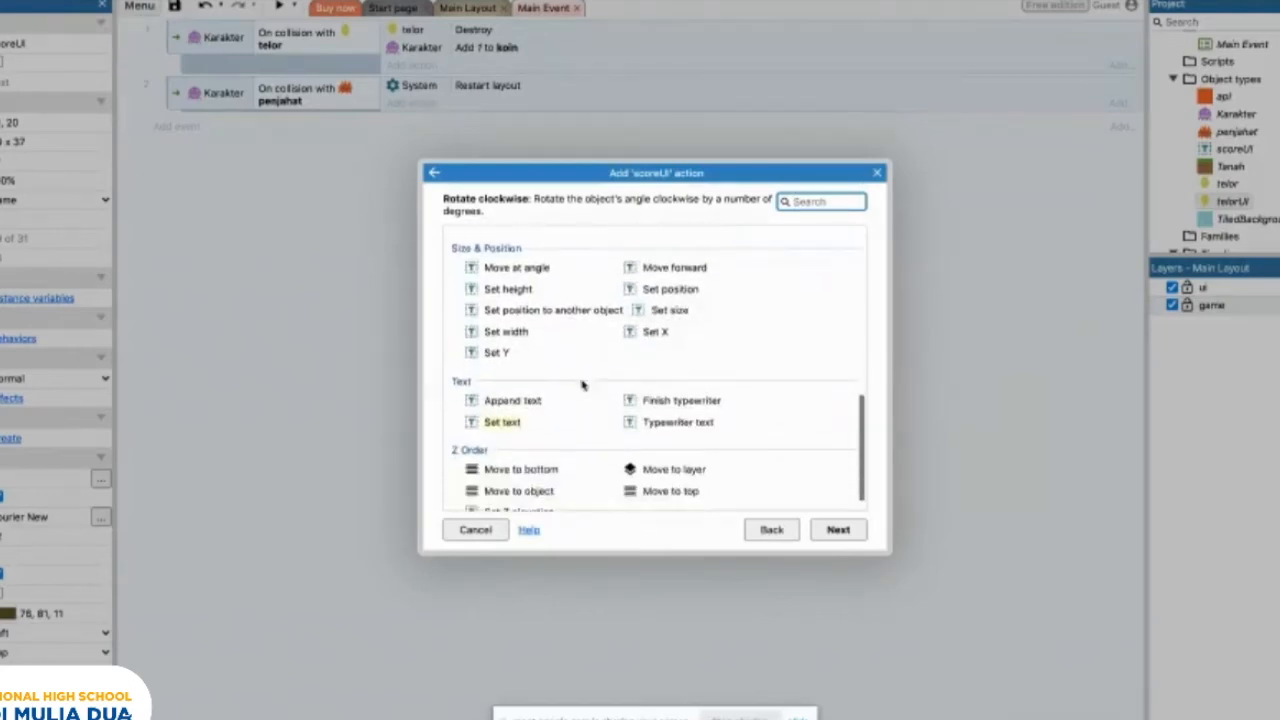
pyautogui.click(492, 420)
pyautogui.doubleClick(515, 421)
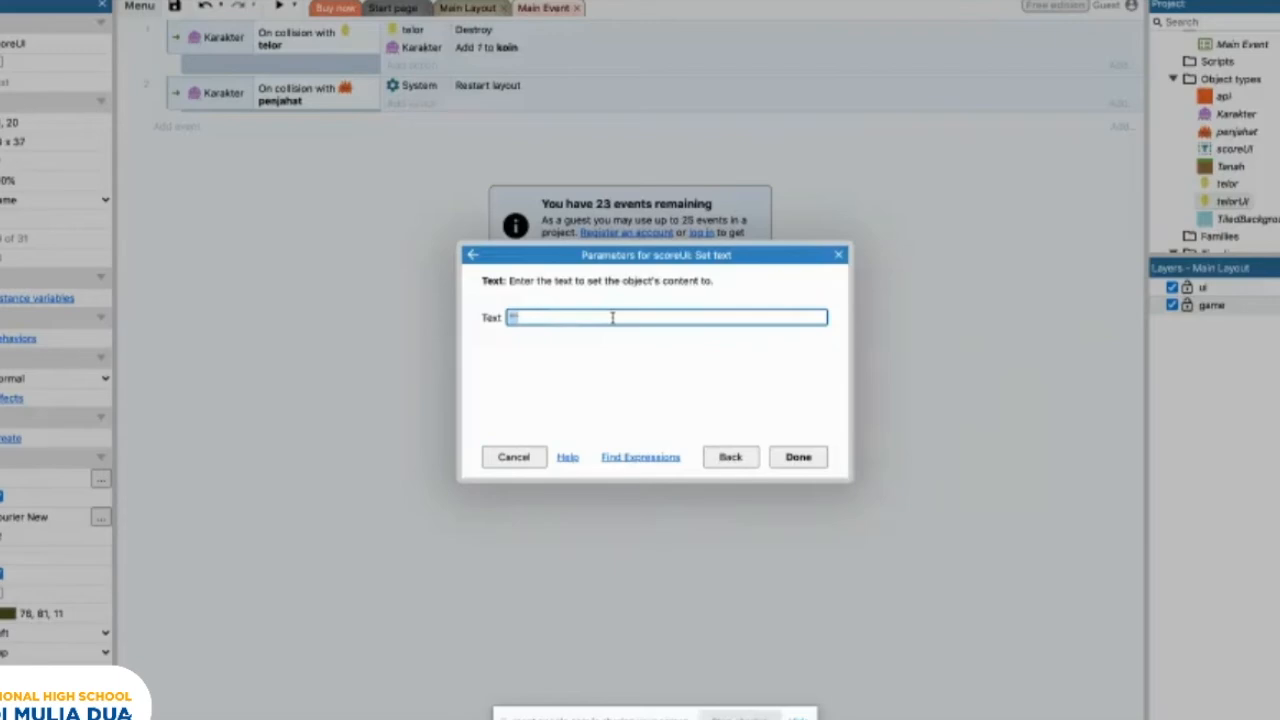
pyautogui.write('Karakter.koin')
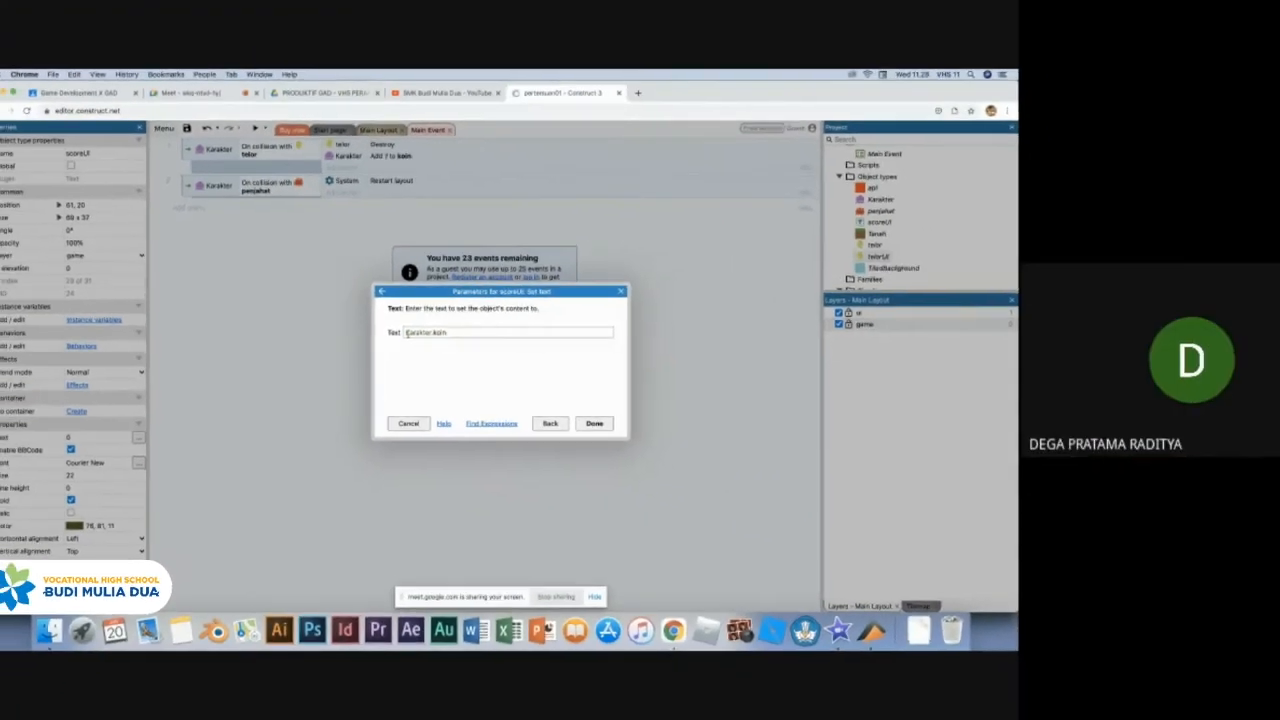
pyautogui.click(594, 423)
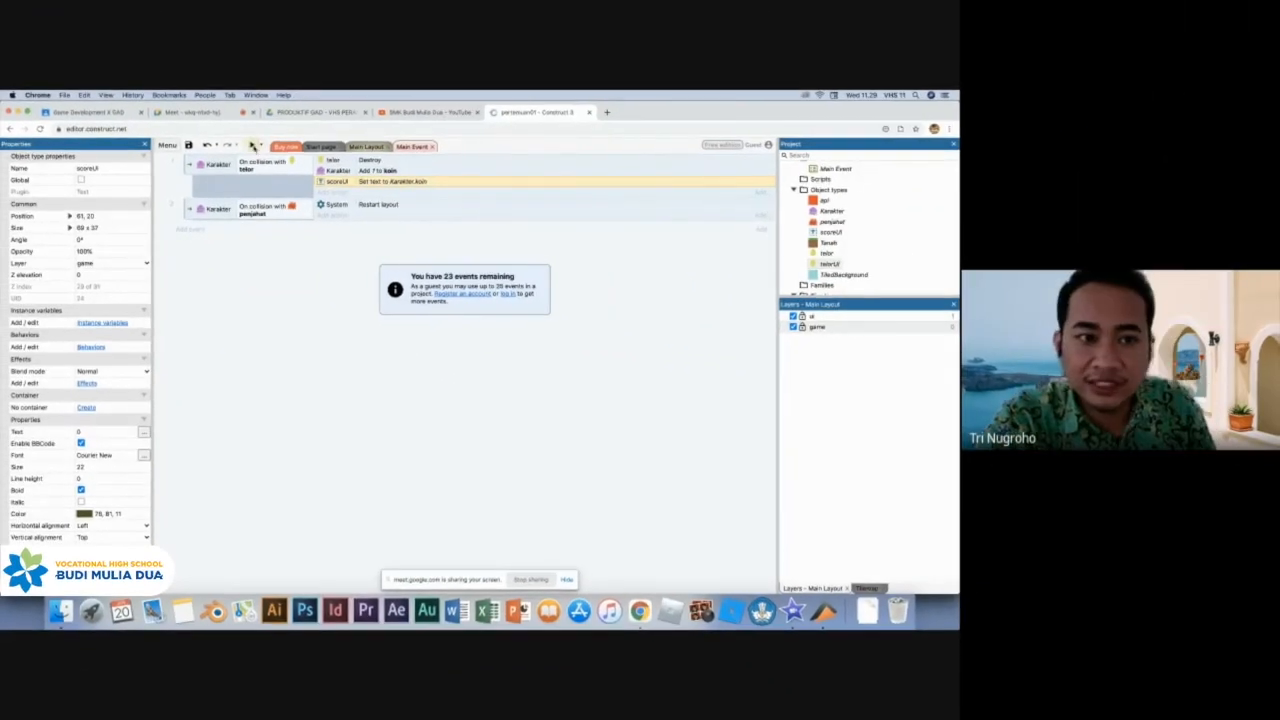
# Preview the game and move the character through the first egg to test the score counter, walking back and forth and jumping.
pyautogui.click(254, 146)
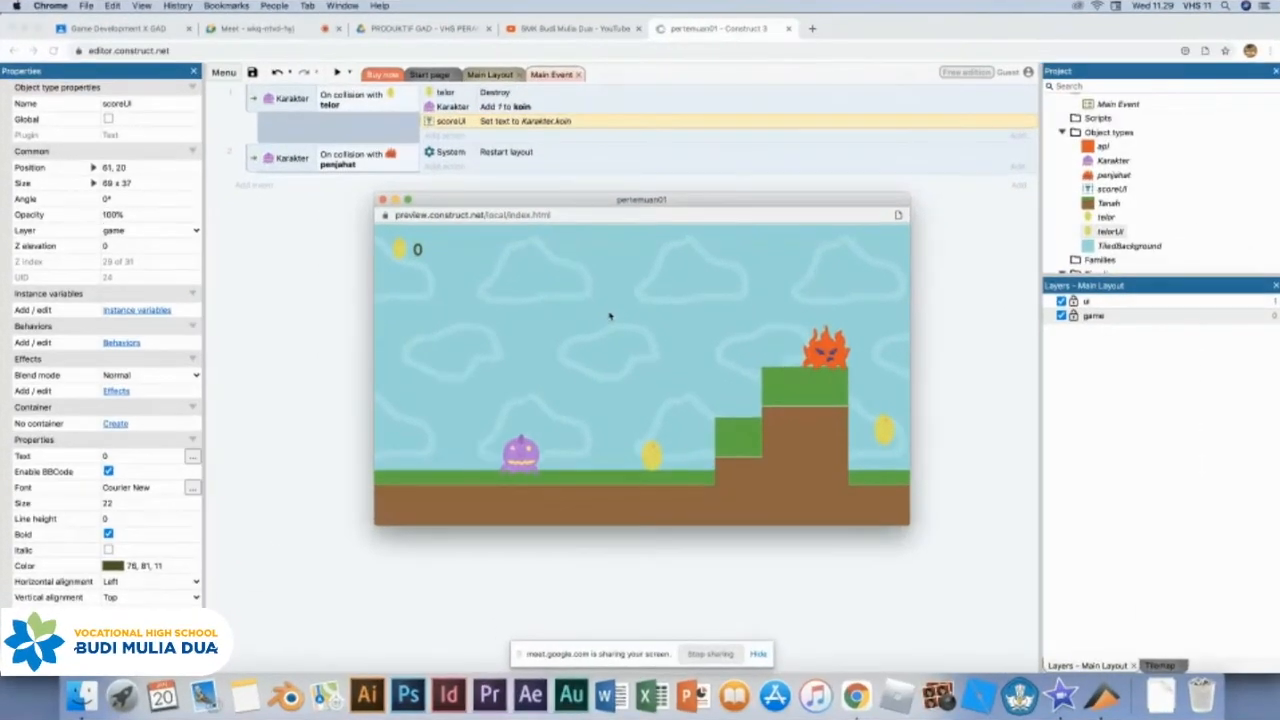
pyautogui.press('Right')
pyautogui.press('Left')
pyautogui.press('Right')
pyautogui.press('Left')
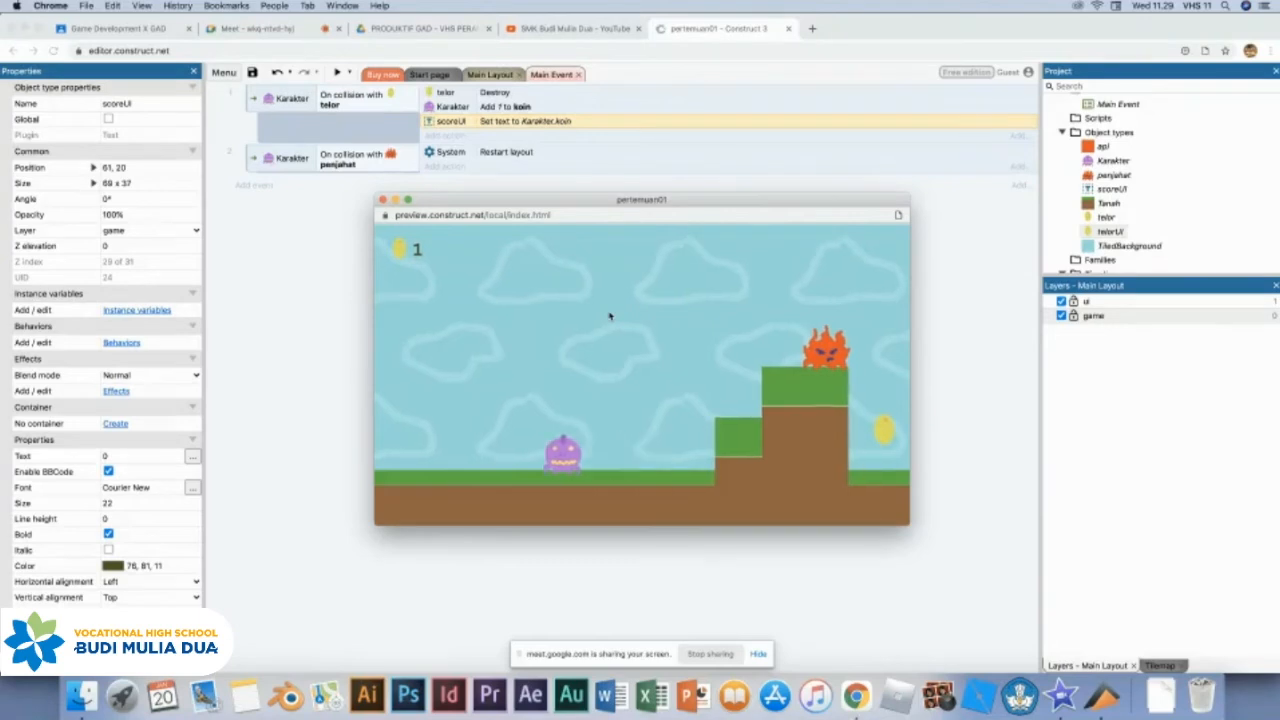
pyautogui.press('Right')
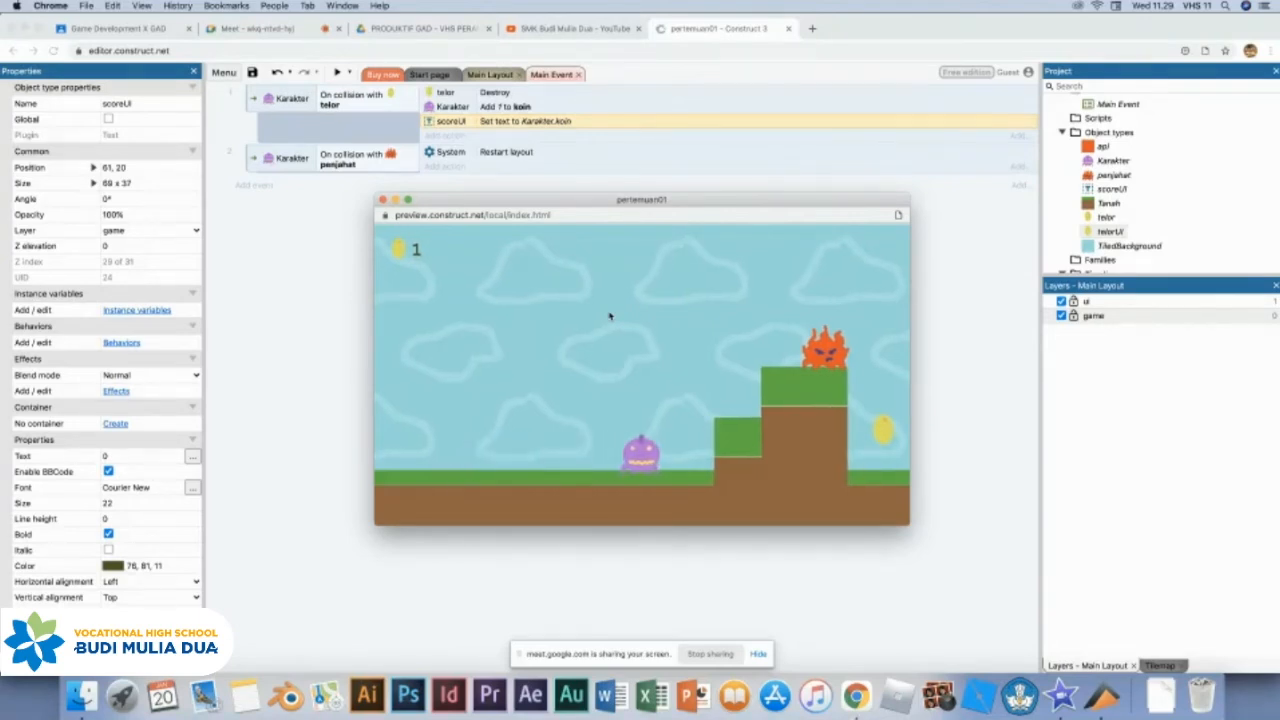
pyautogui.press('Left')
pyautogui.press('Right')
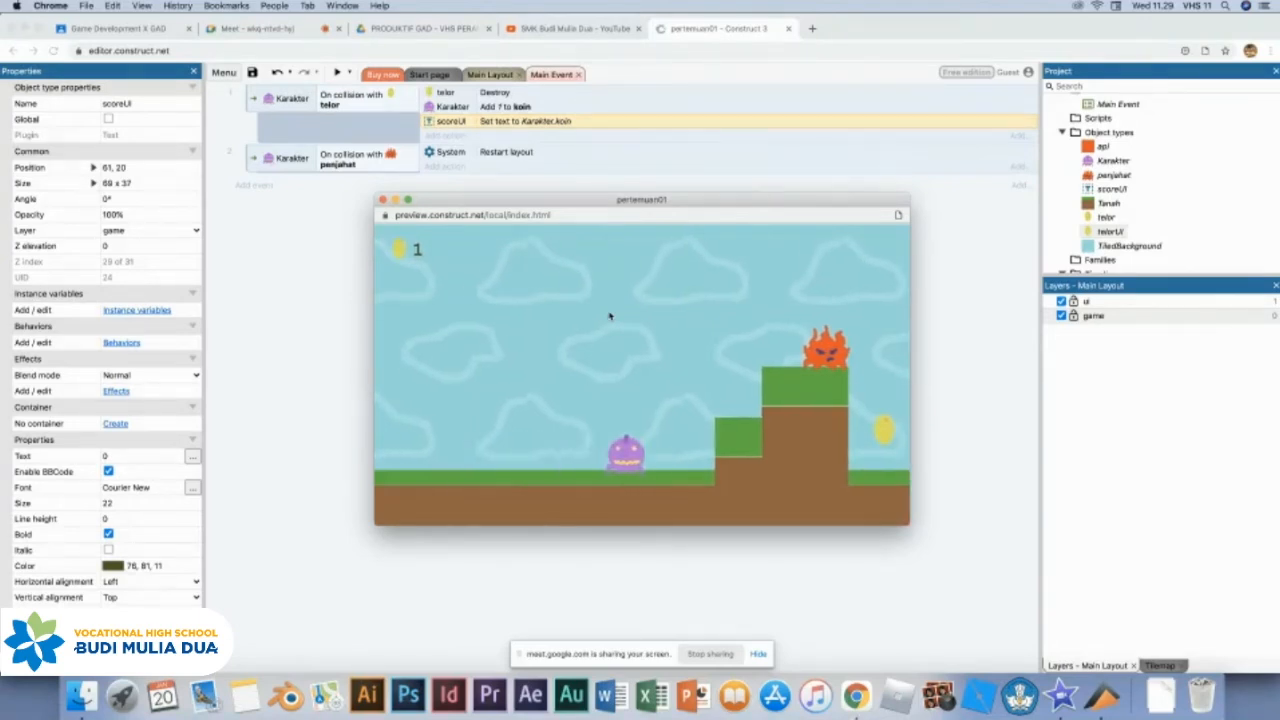
pyautogui.press('Right')
pyautogui.press('Up')
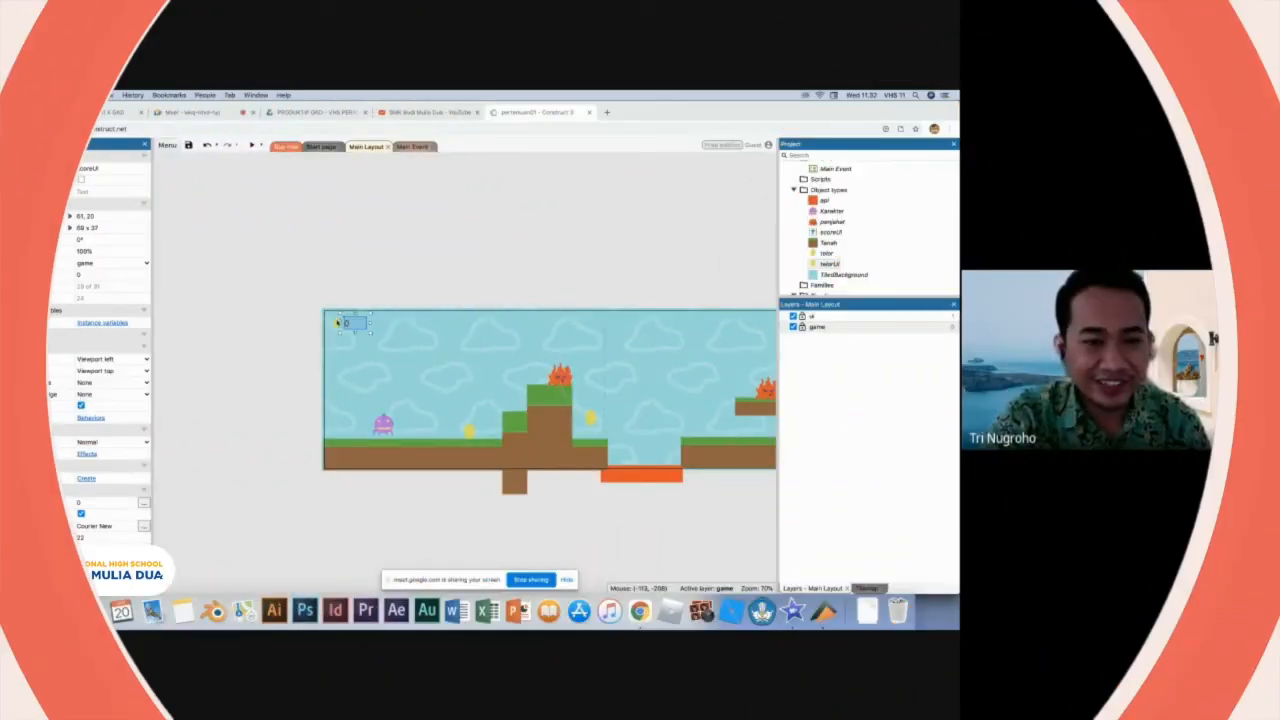
# Add the Anchor behavior to the telorUI egg icon, with its left edge at Viewport left and top edge at Viewport top.
pyautogui.click(343, 324)
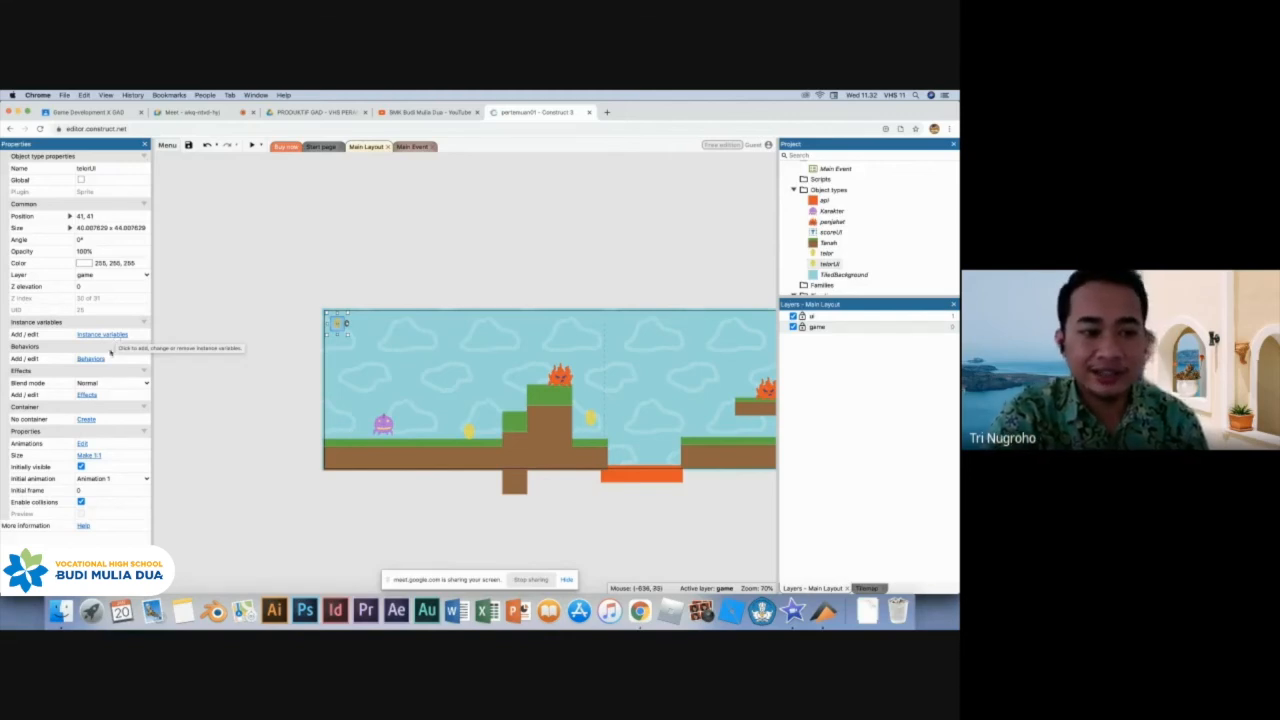
pyautogui.click(92, 359)
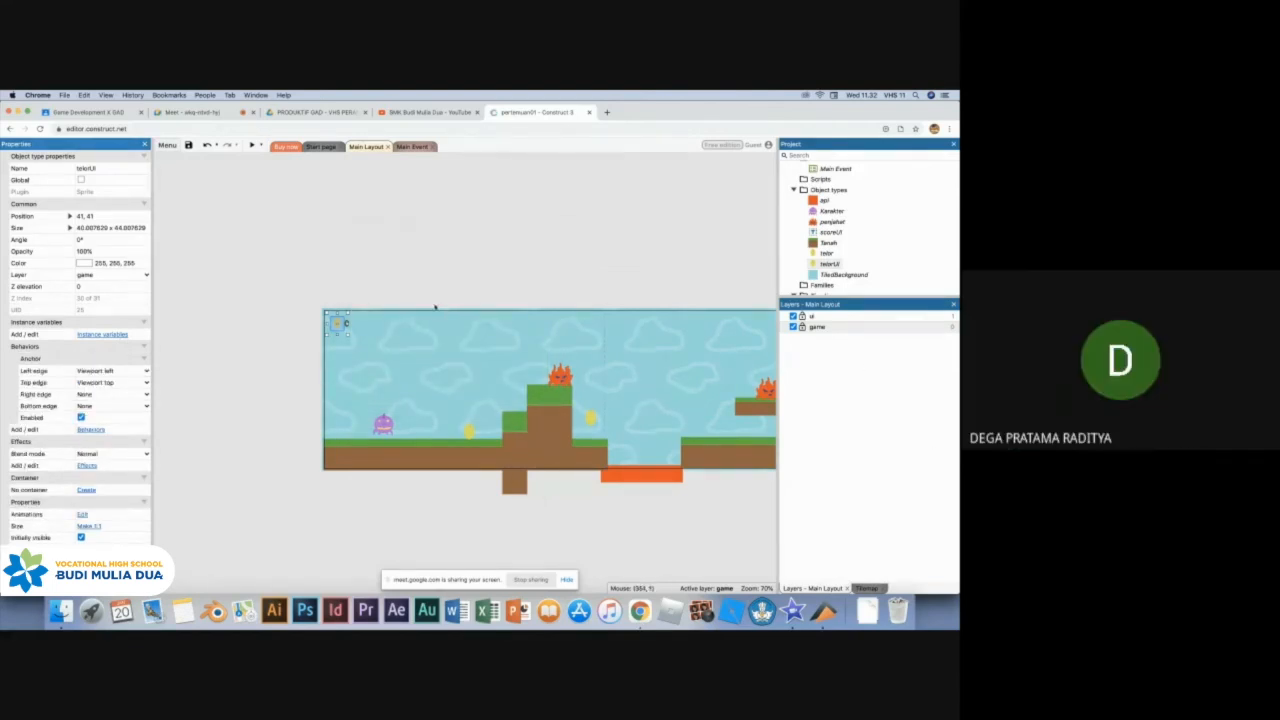
pyautogui.click(420, 285)
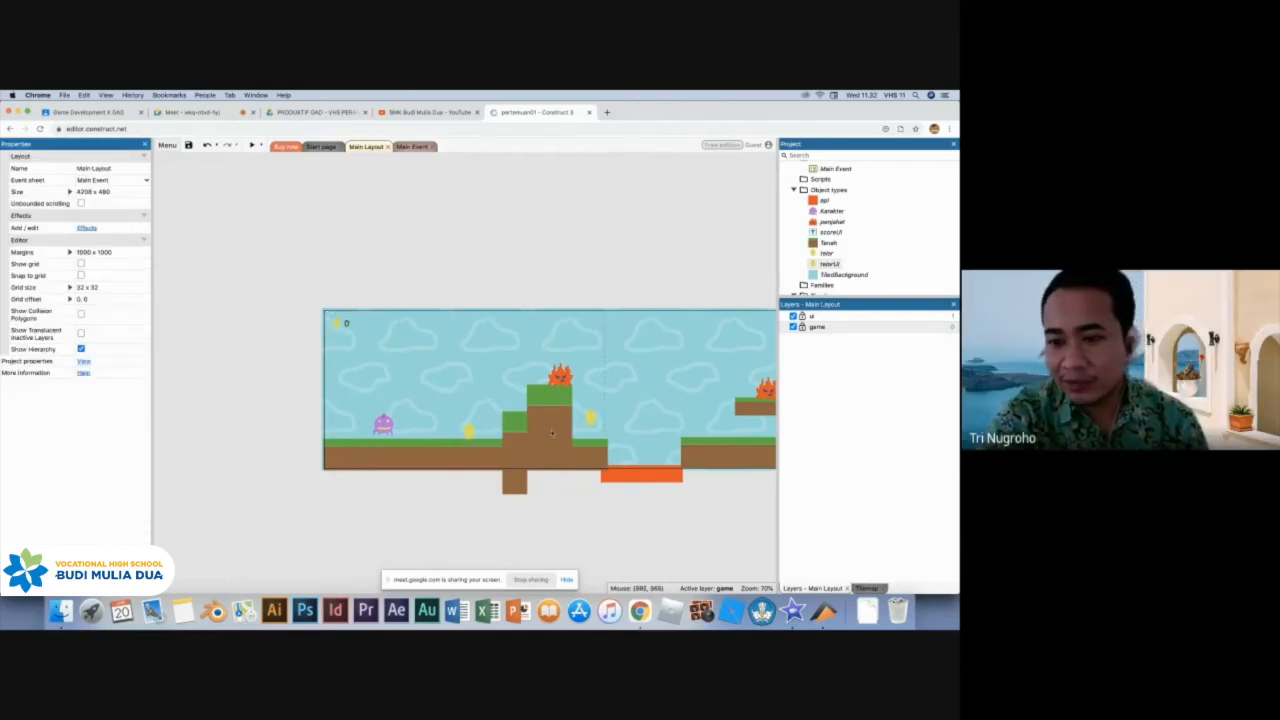
# Delete the ui layer from Main Layout and recreate it as a new layer named ui above the game layer.
pyautogui.click(830, 328)
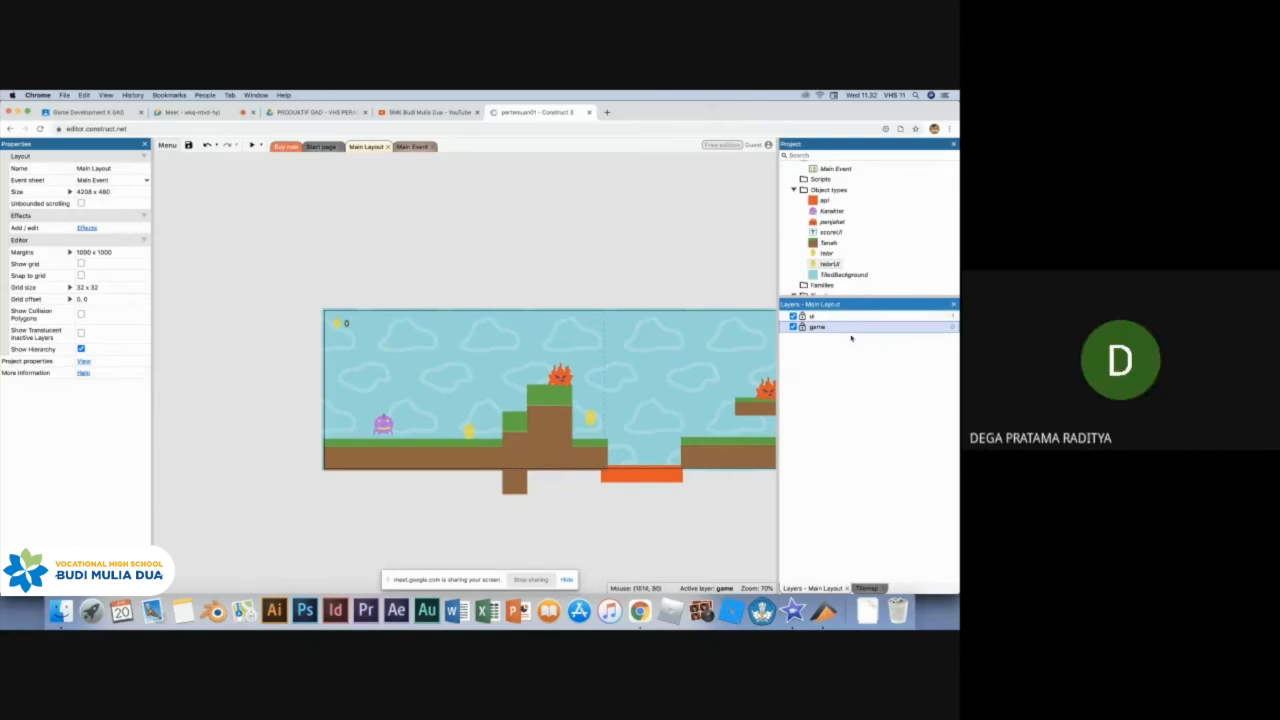
pyautogui.rightClick(830, 318)
pyautogui.click(852, 370)
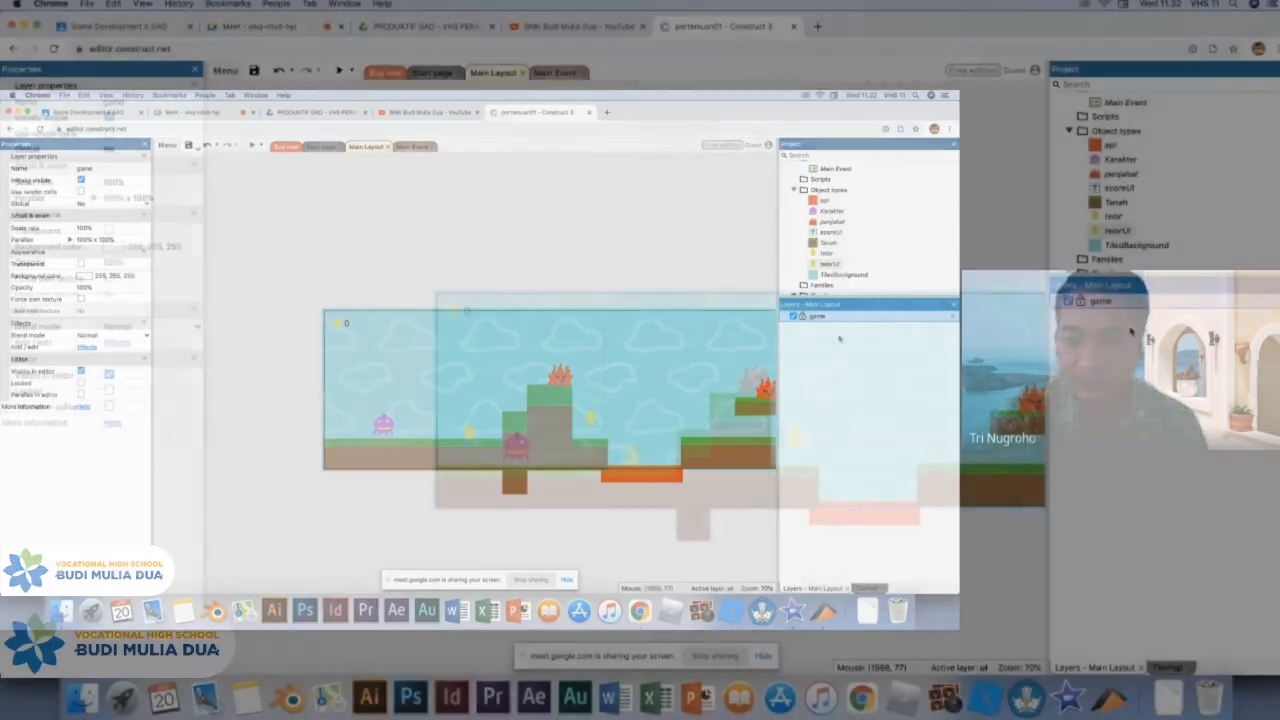
pyautogui.rightClick(836, 379)
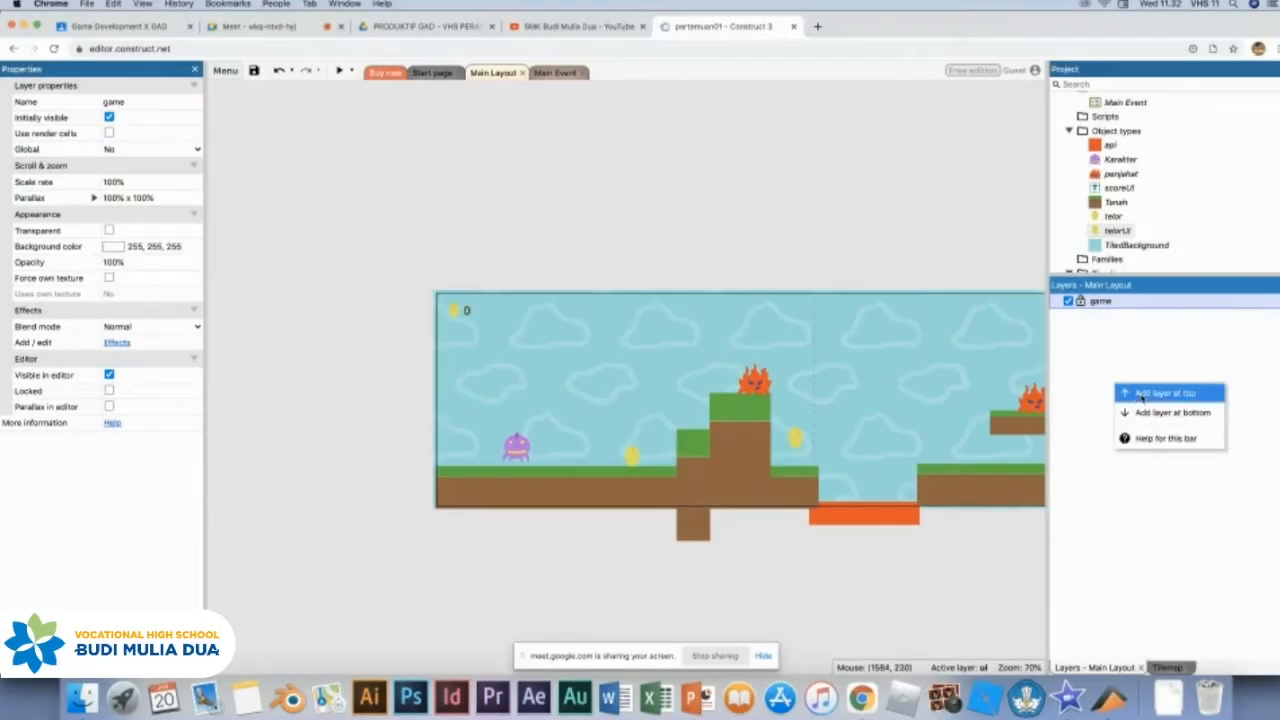
pyautogui.click(1141, 394)
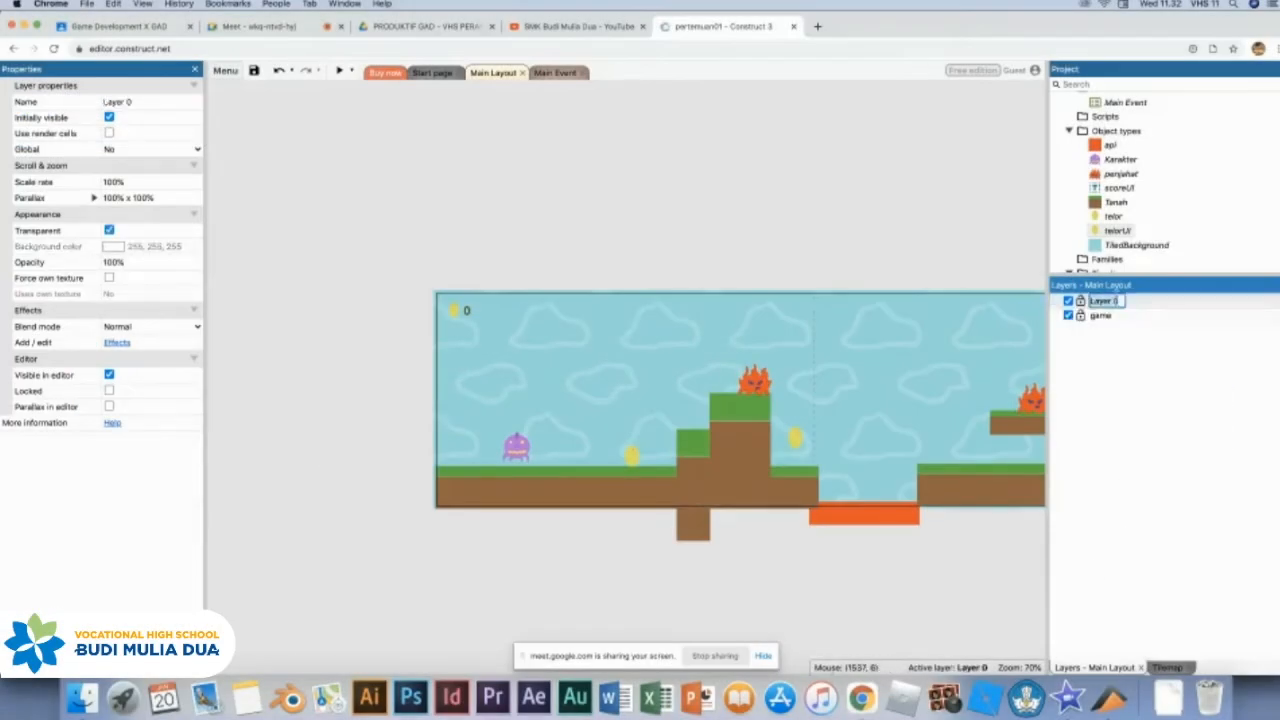
pyautogui.press('Return')
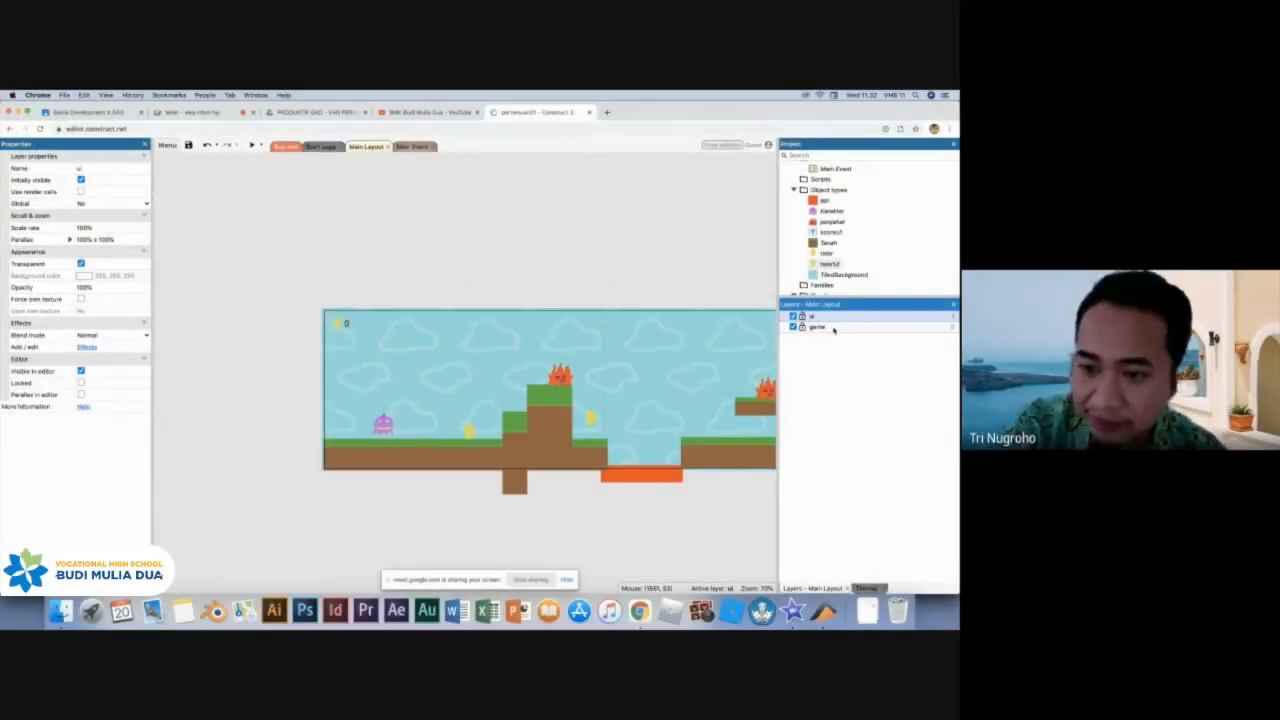
# Make the game layer the active layer of Main Layout.
pyautogui.hscroll(5, 580, 445)
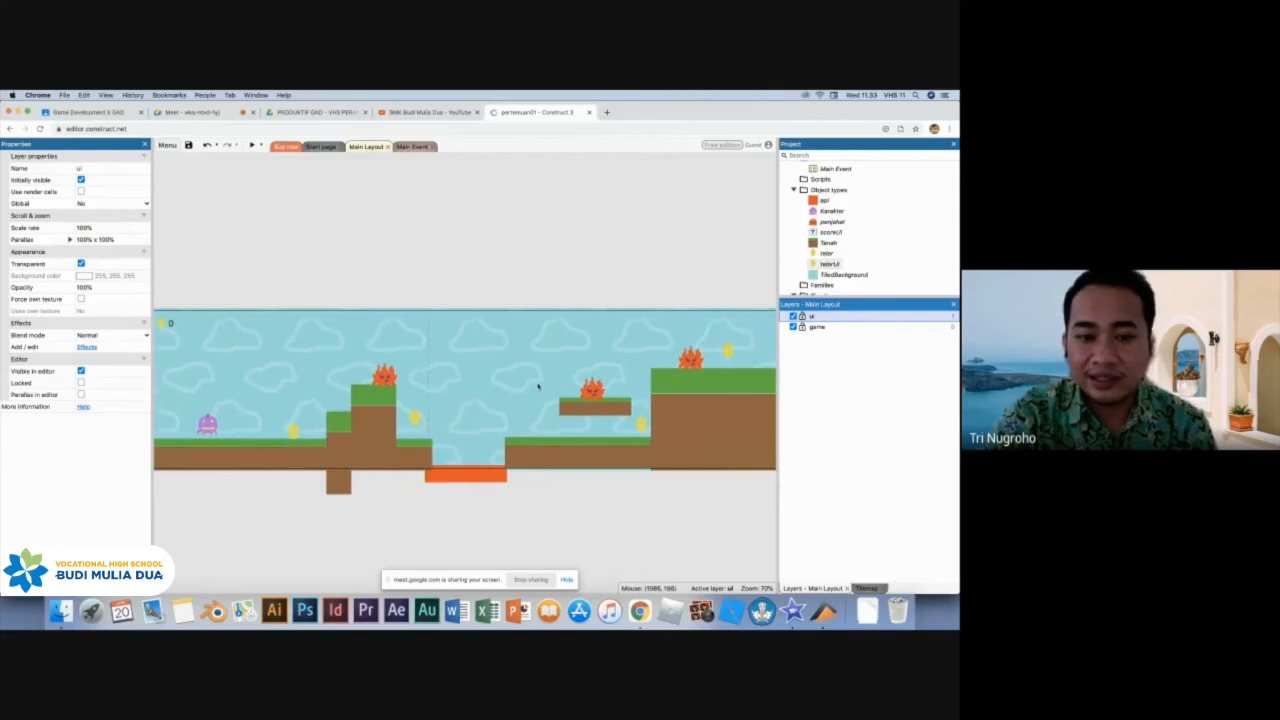
pyautogui.hscroll(-2, 555, 392)
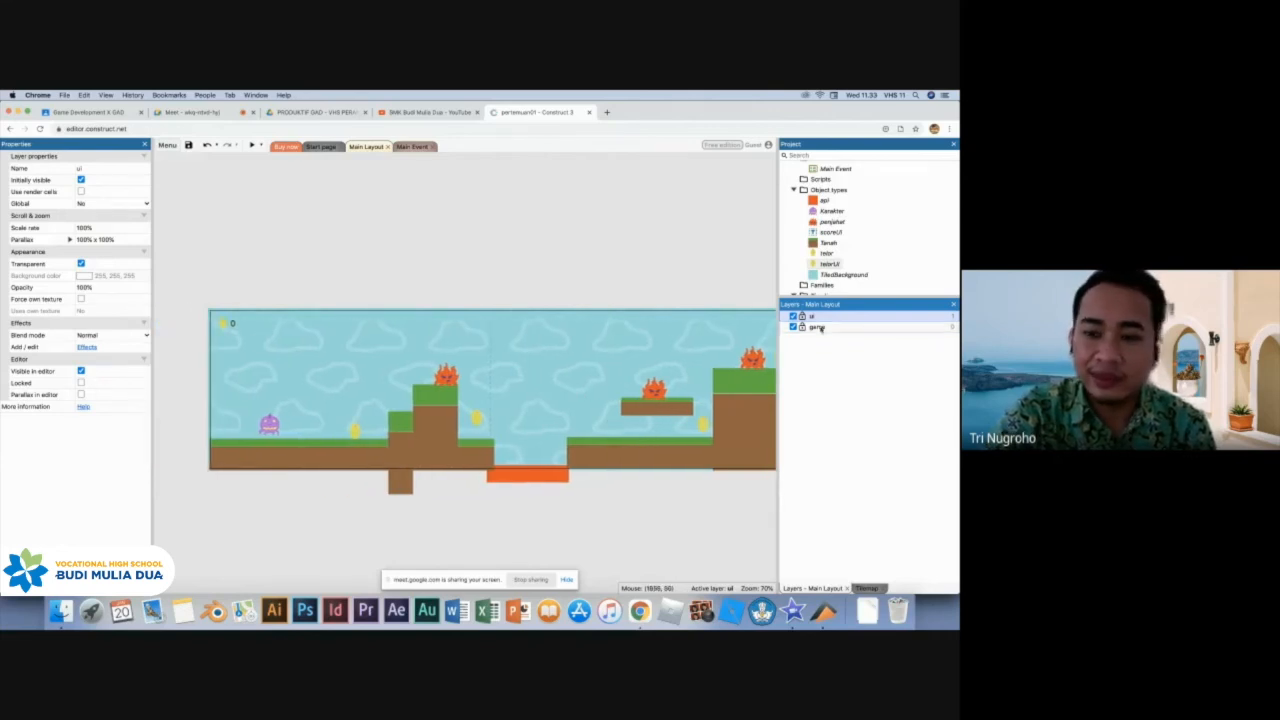
pyautogui.click(816, 330)
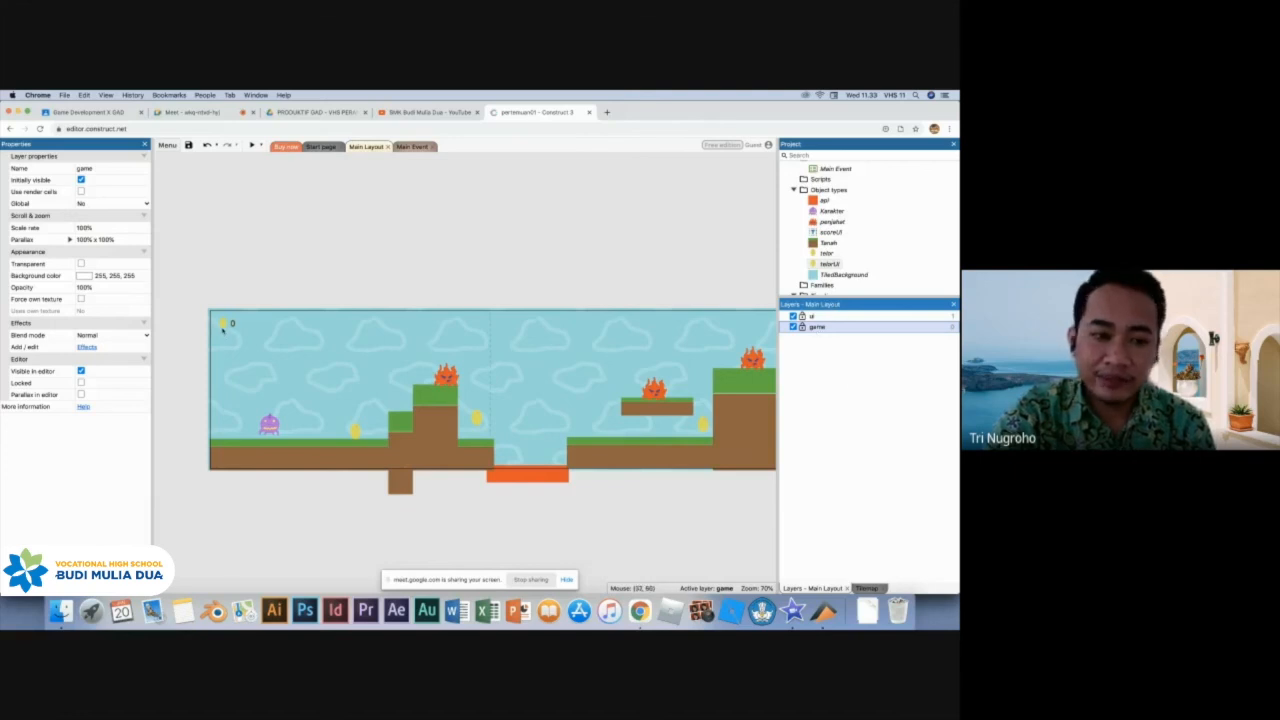
# Cut the telorUI egg icon and the scoreUI text together from the game layer of Main Layout.
pyautogui.click(223, 323)
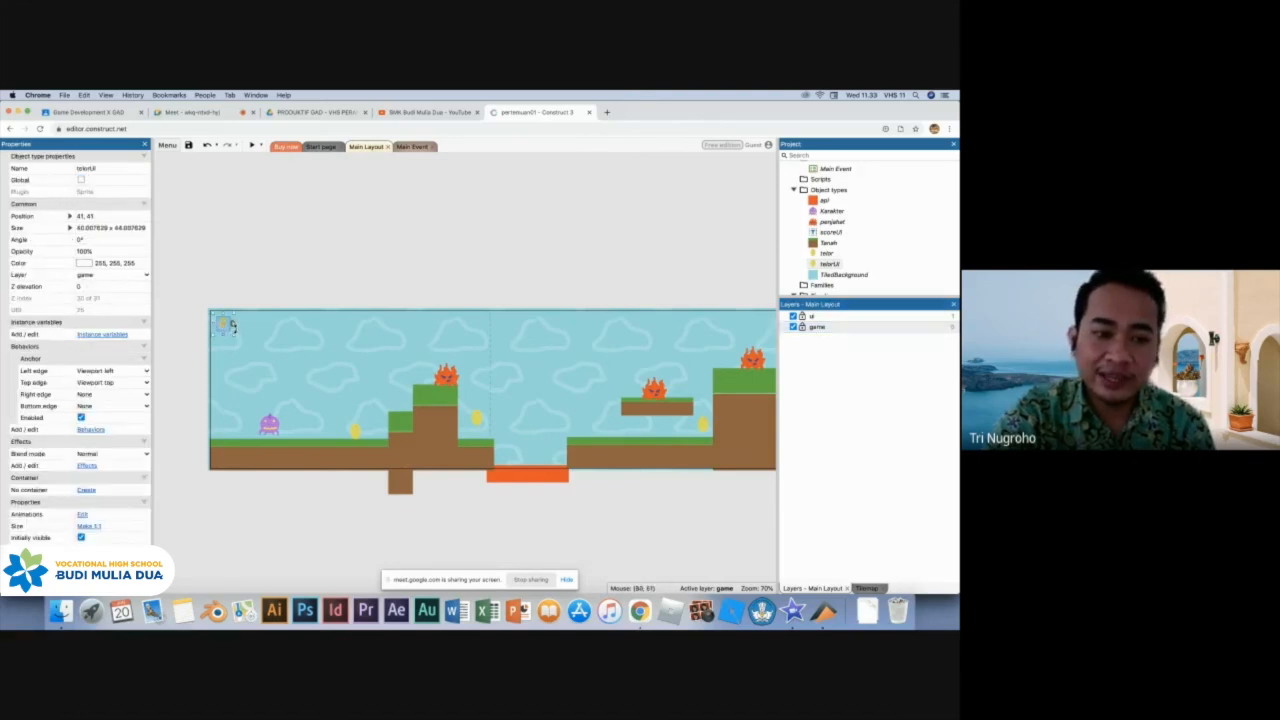
pyautogui.moveTo(212, 288); pyautogui.dragTo(247, 335)
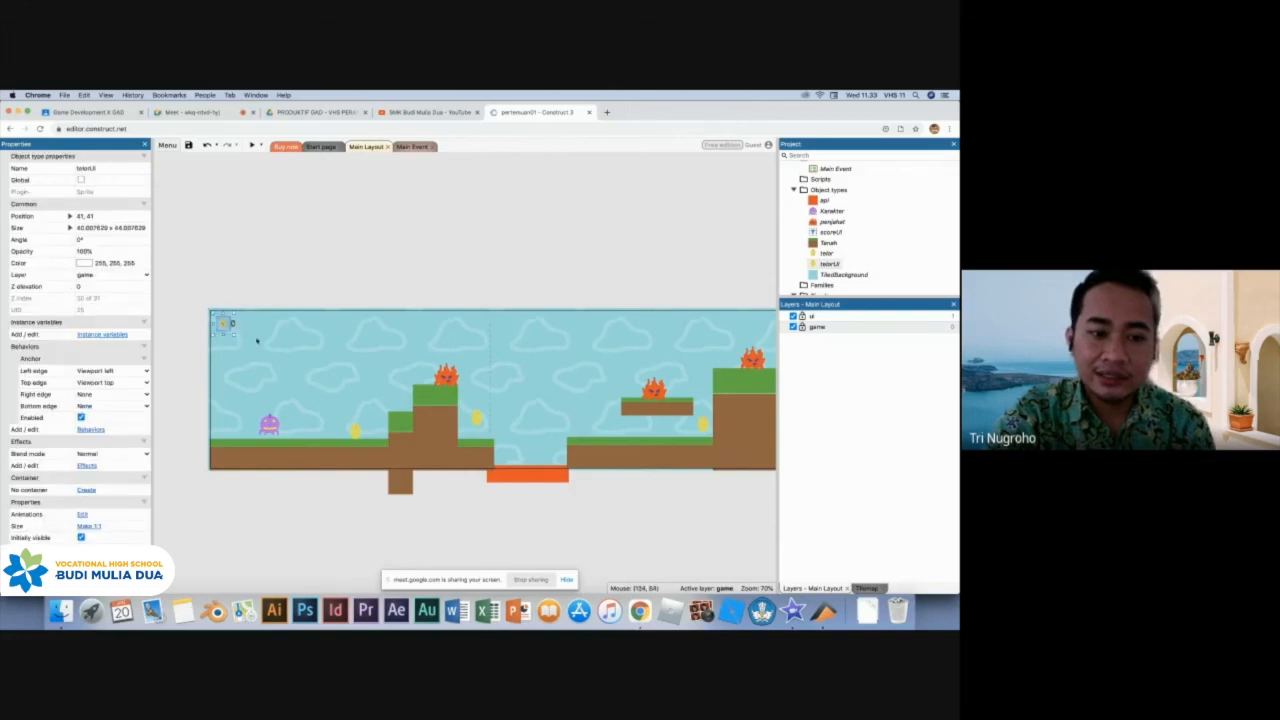
pyautogui.moveTo(285, 294); pyautogui.dragTo(231, 357)
pyautogui.hscroll(3, 390, 362)
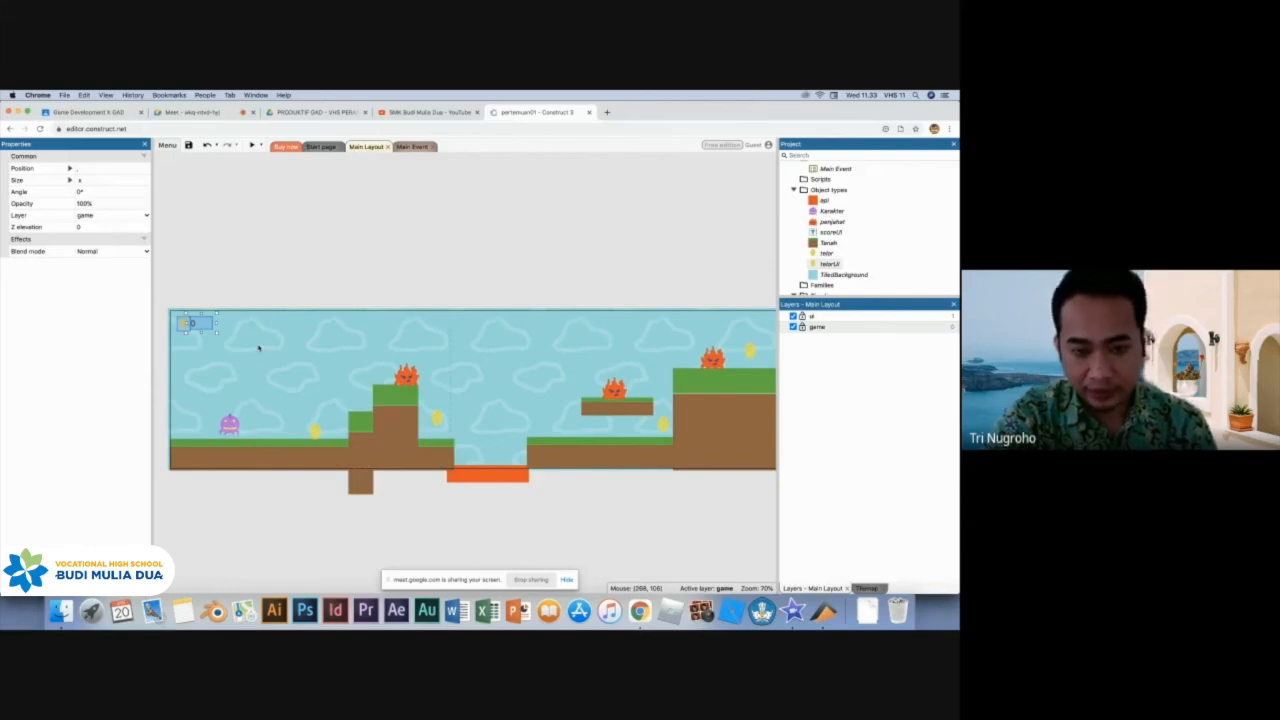
pyautogui.press('Delete')
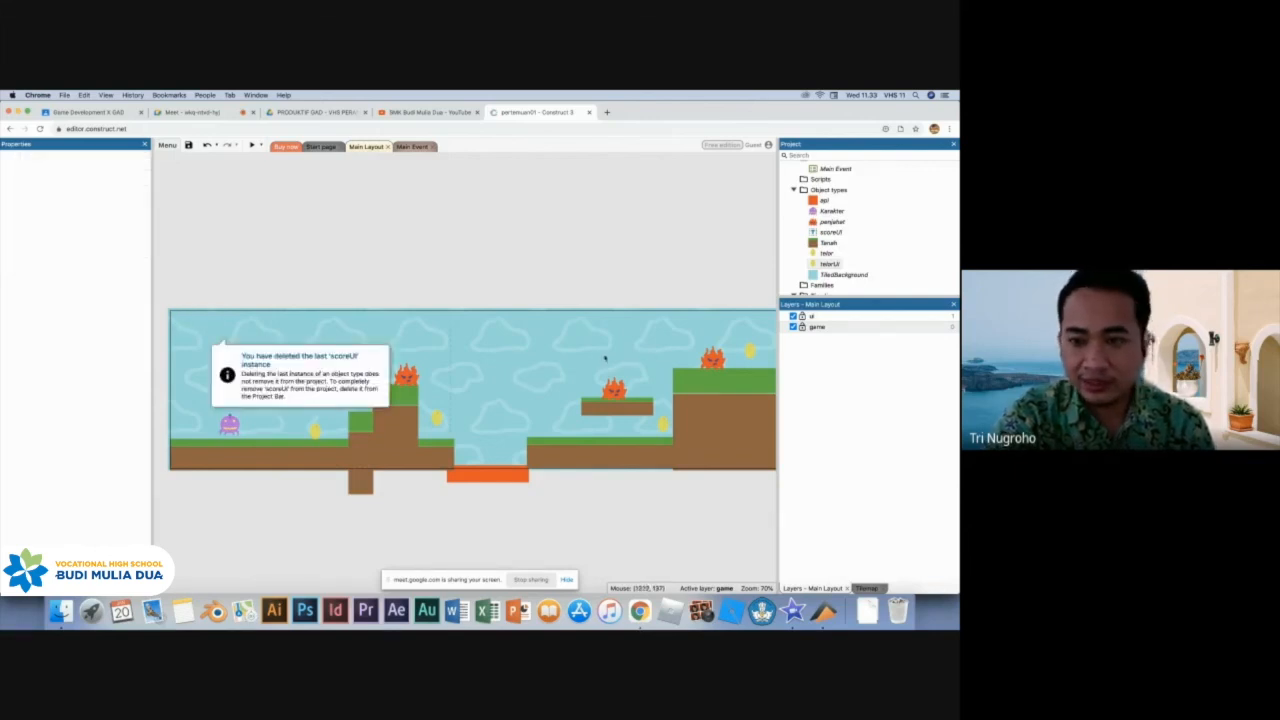
# Paste telorUI and scoreUI onto the ui layer and place them just inside the layout's upper-left corner.
pyautogui.click(812, 316)
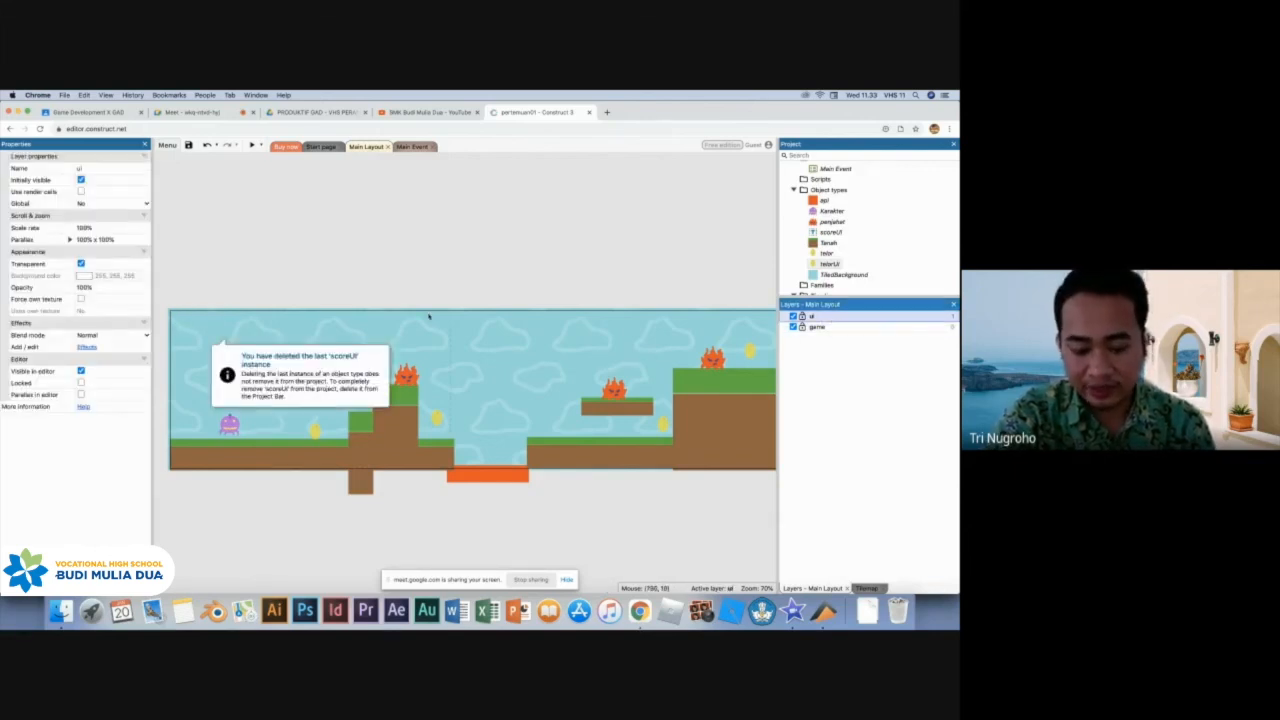
pyautogui.click(219, 296)
pyautogui.press('super+v')
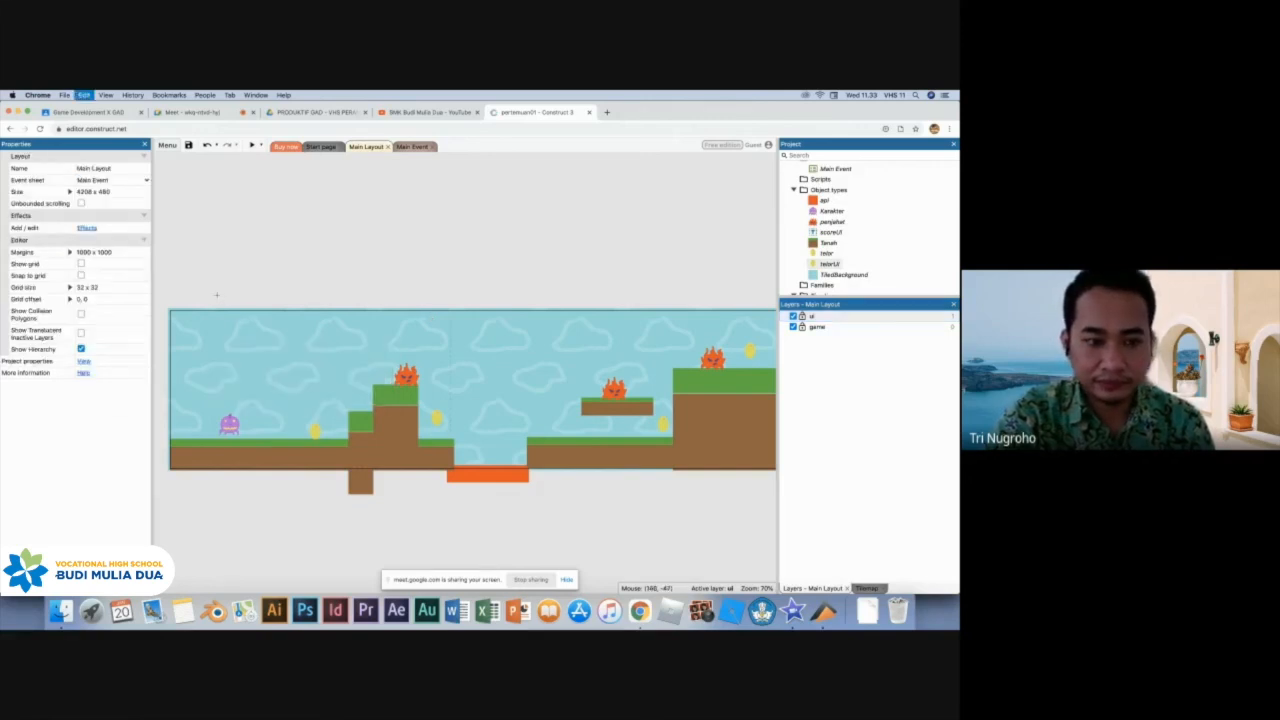
pyautogui.click(177, 319)
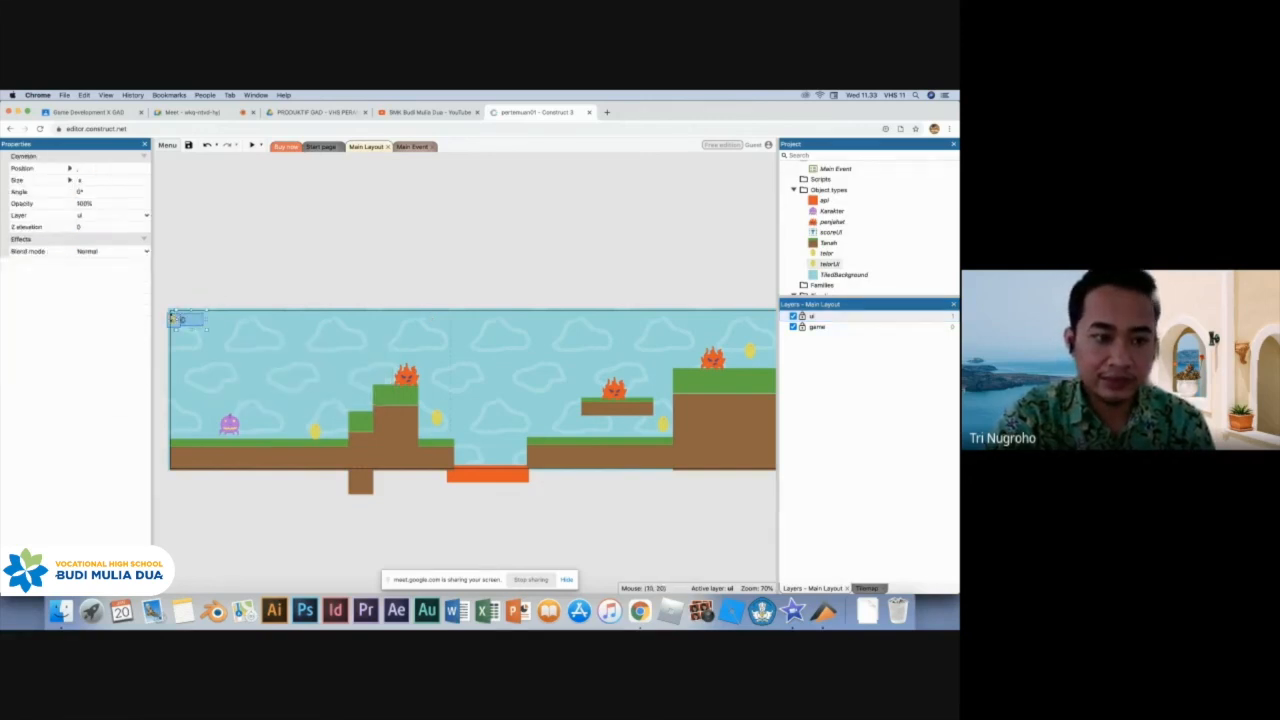
pyautogui.moveTo(196, 320); pyautogui.dragTo(202, 321)
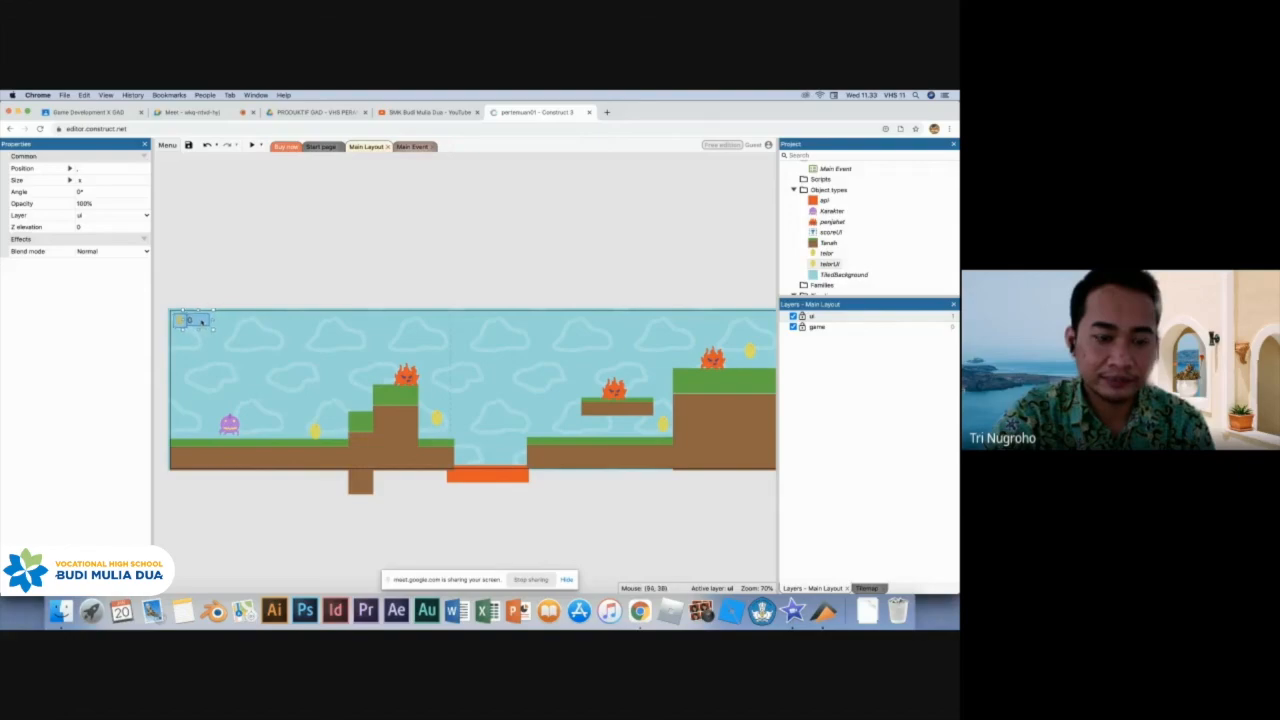
pyautogui.click(244, 280)
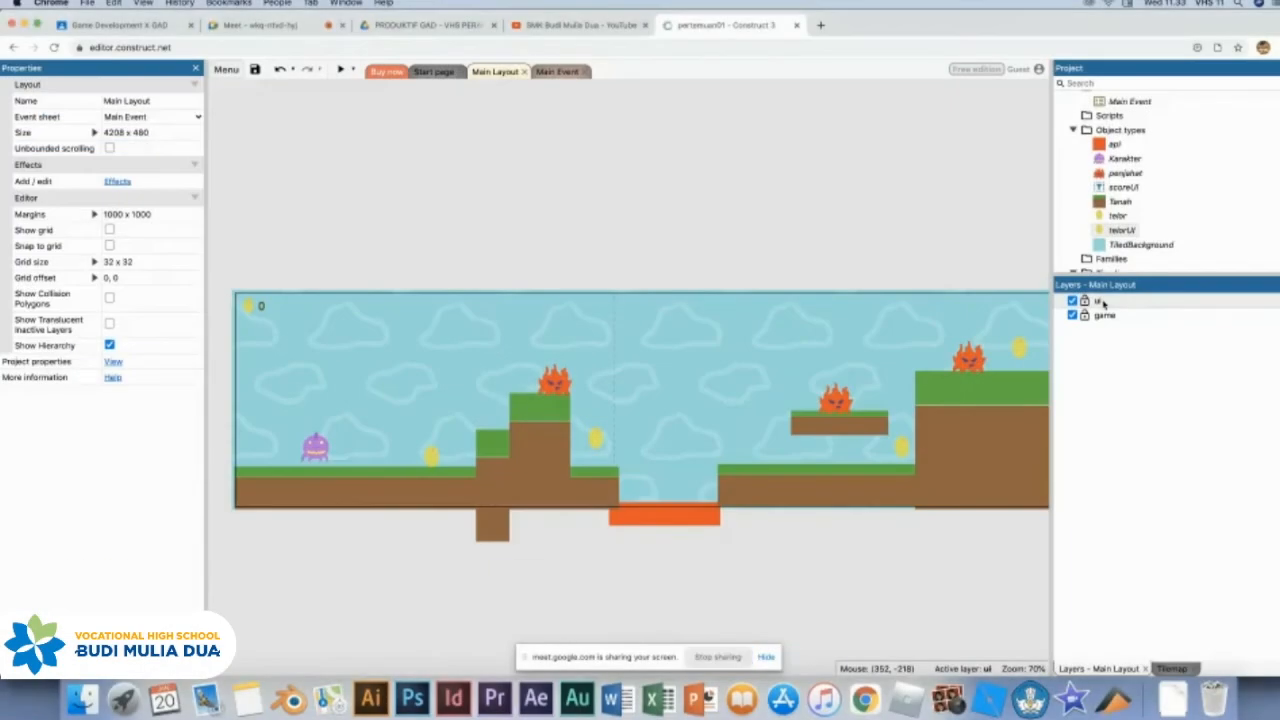
# Set the ui layer's Parallax to 0% x 0%.
pyautogui.click(1102, 302)
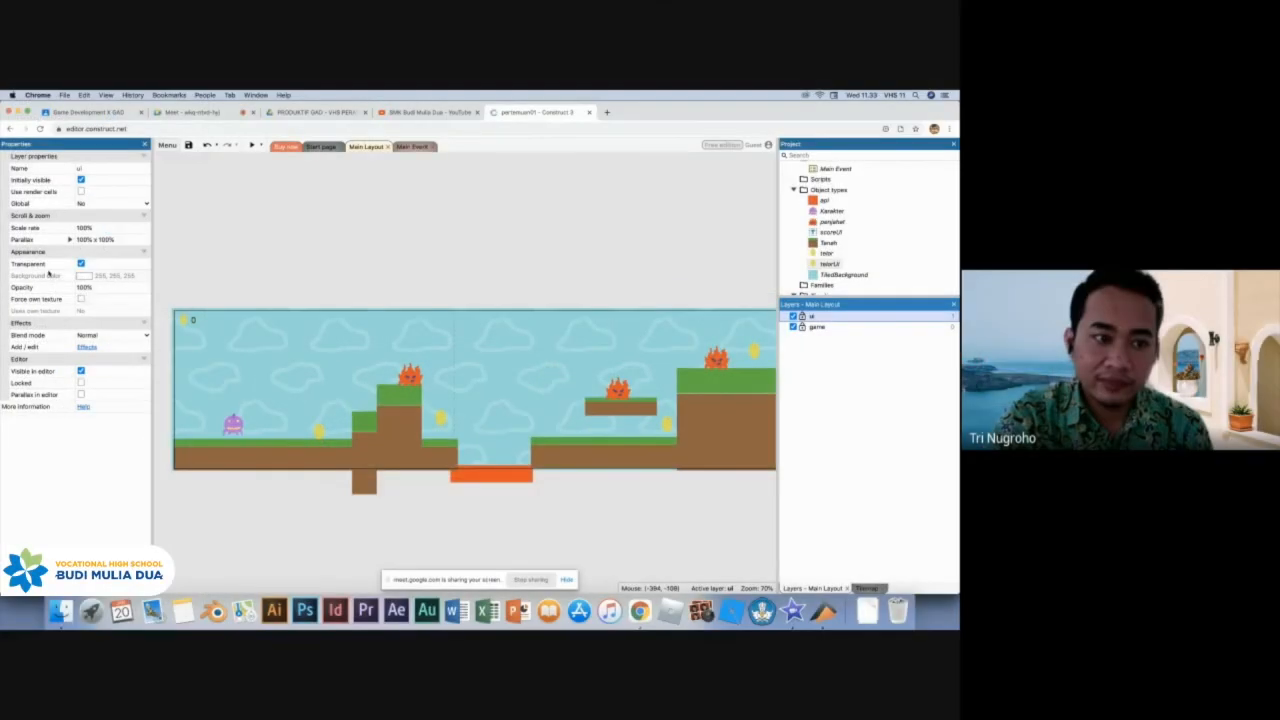
pyautogui.click(83, 241)
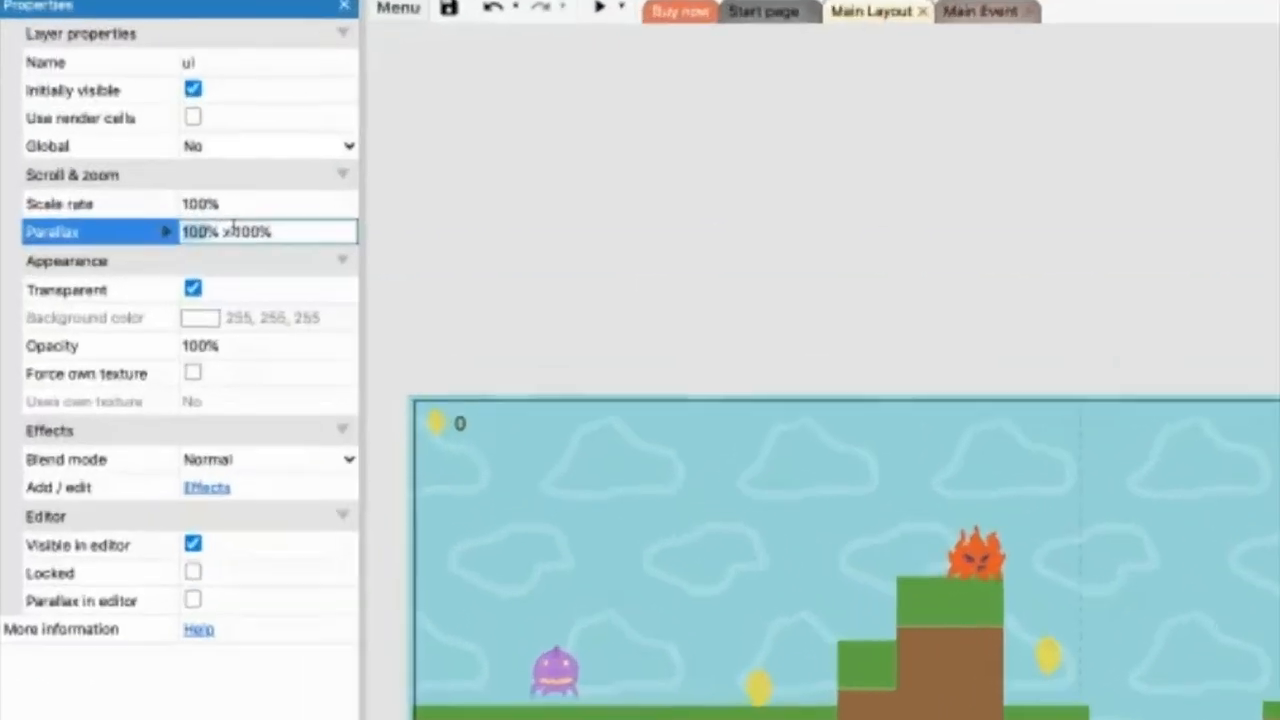
pyautogui.write('0')
pyautogui.doubleClick(232, 232)
pyautogui.write('0')
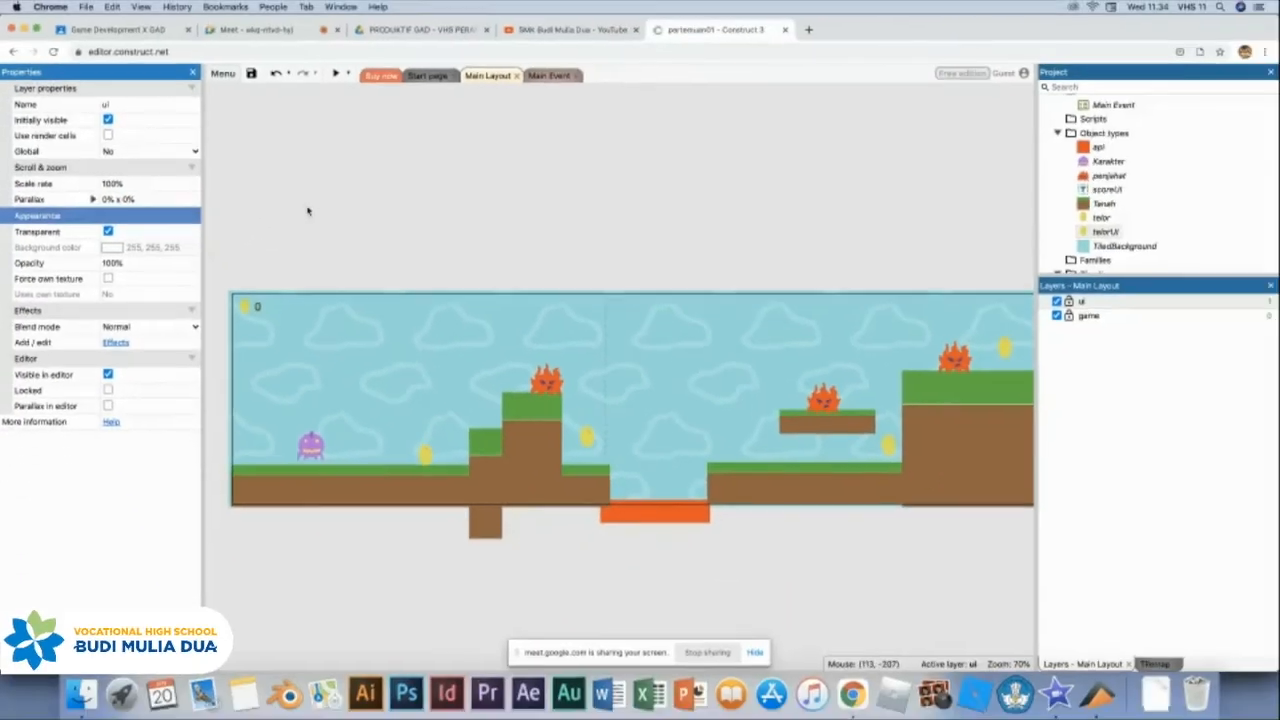
# Preview the game and run and jump through the level collecting eggs to test the on-screen score display.
pyautogui.click(612, 4)
pyautogui.press('Right')
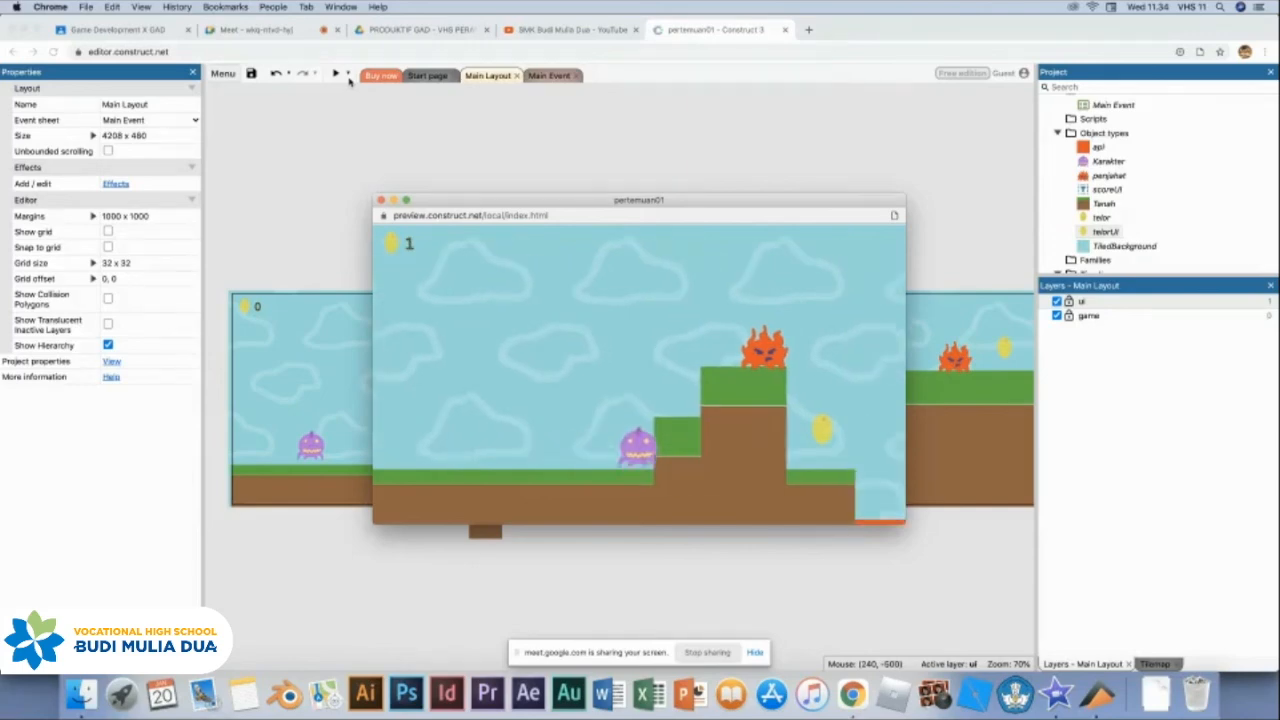
pyautogui.press('Up')
pyautogui.press('Right')
pyautogui.press('Up')
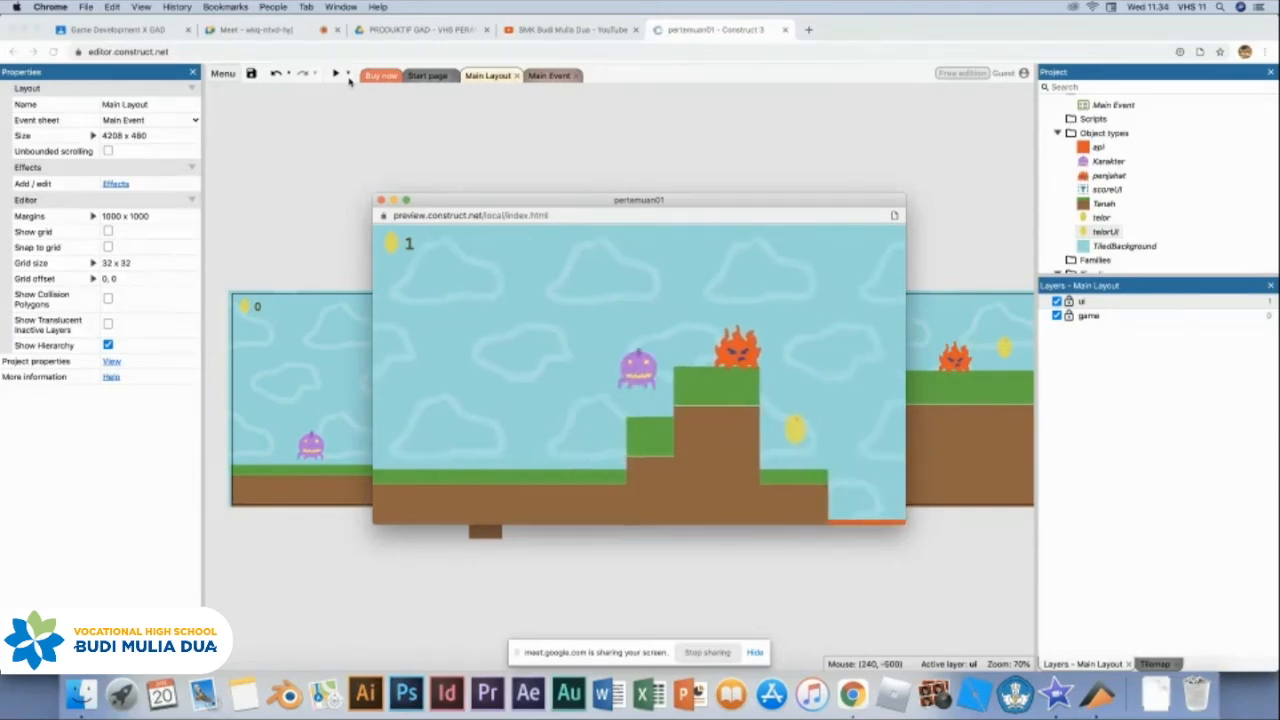
pyautogui.press('Right')
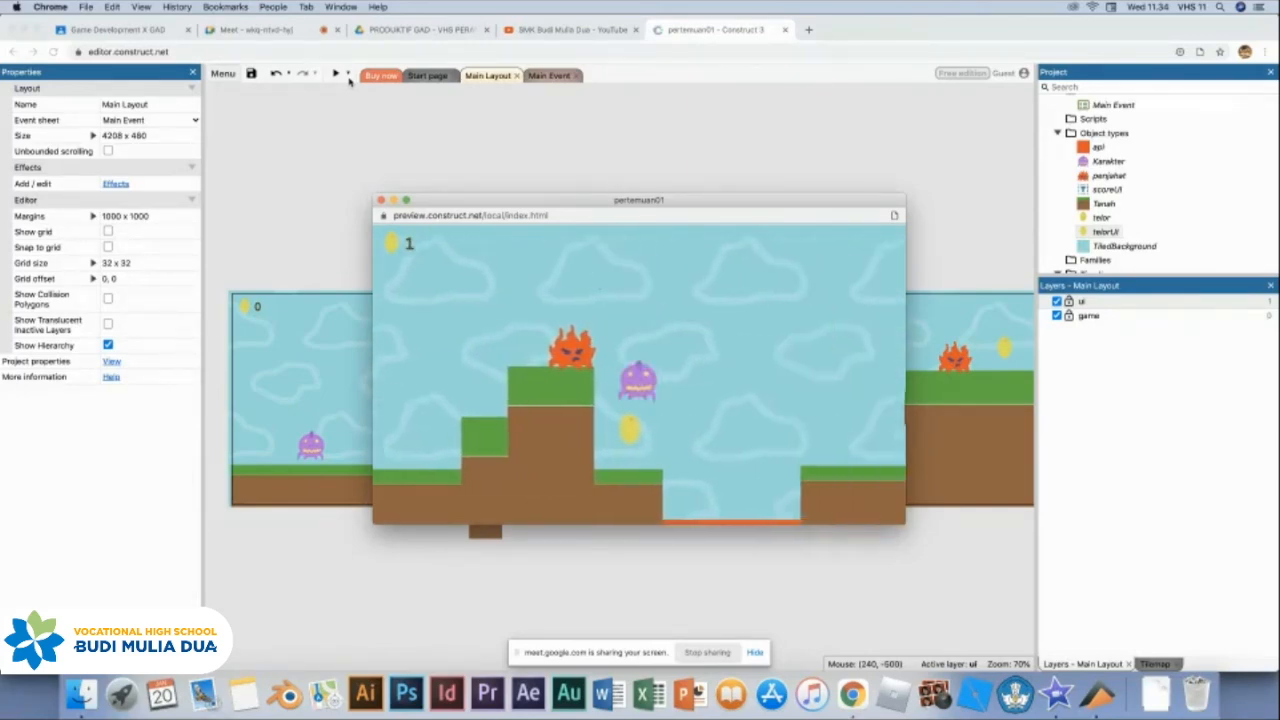
pyautogui.press('Right')
pyautogui.press('Up')
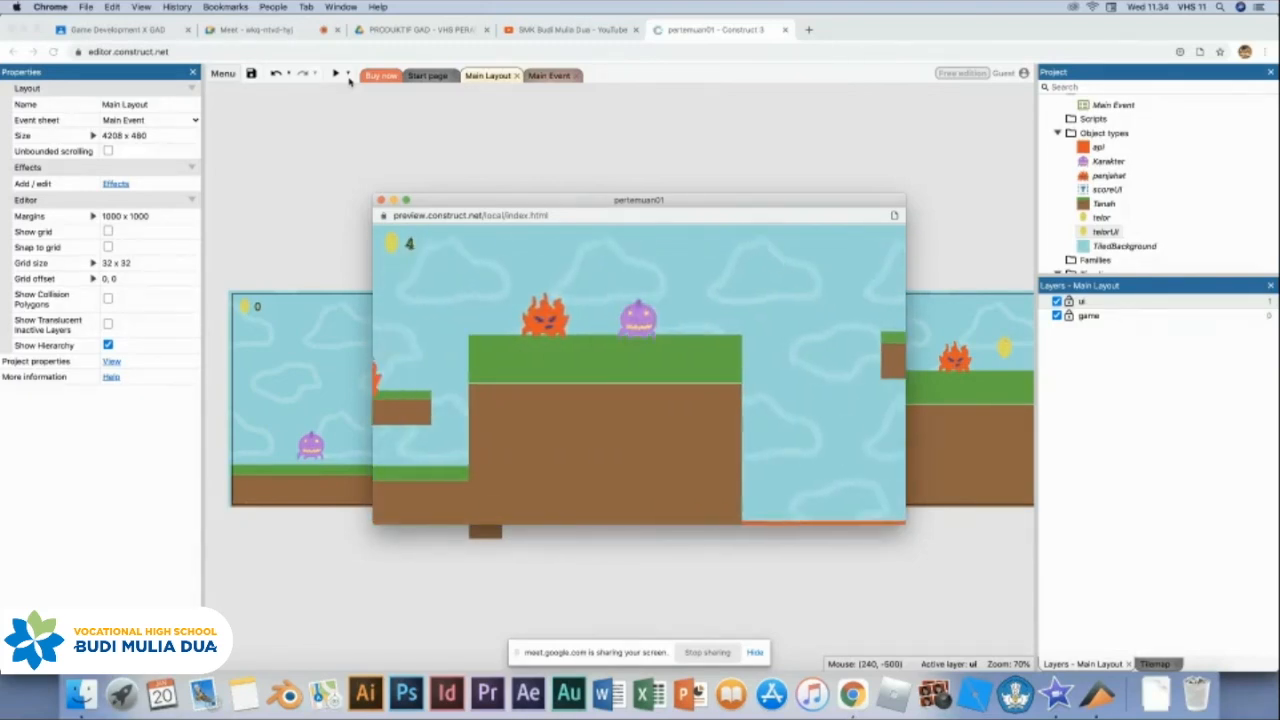
pyautogui.press('Right')
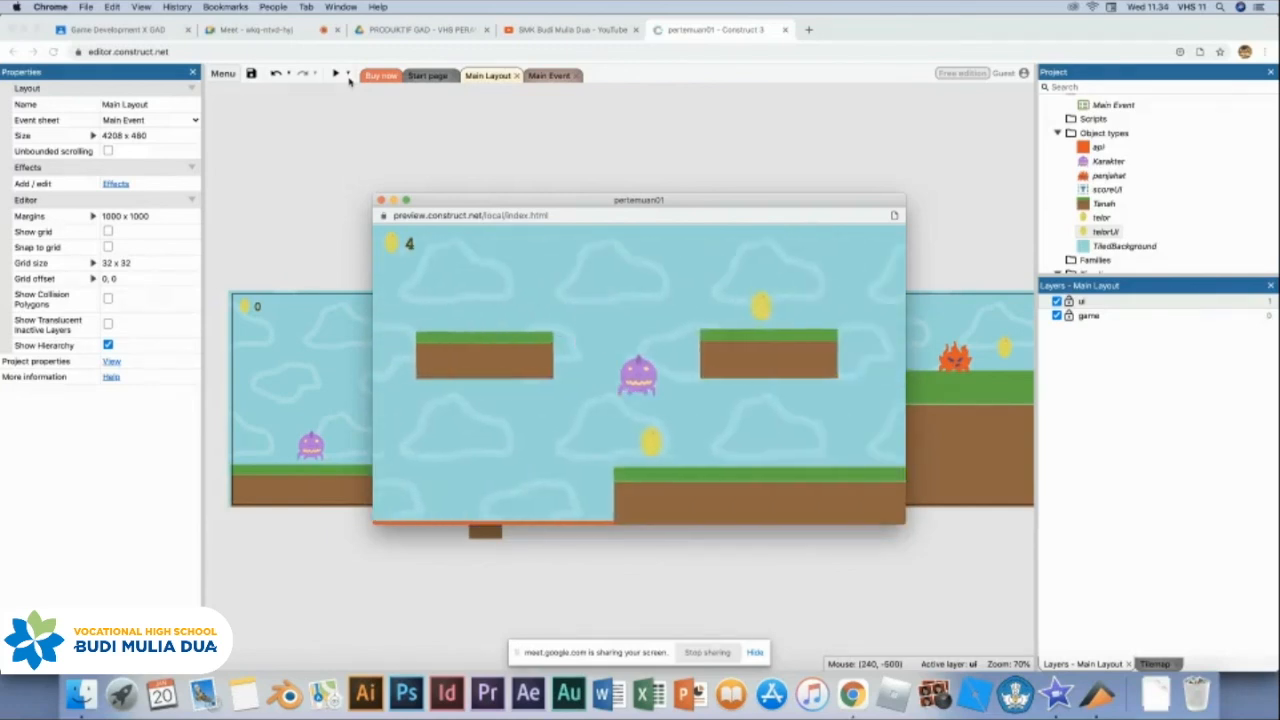
pyautogui.press('Right')
pyautogui.press('Up')
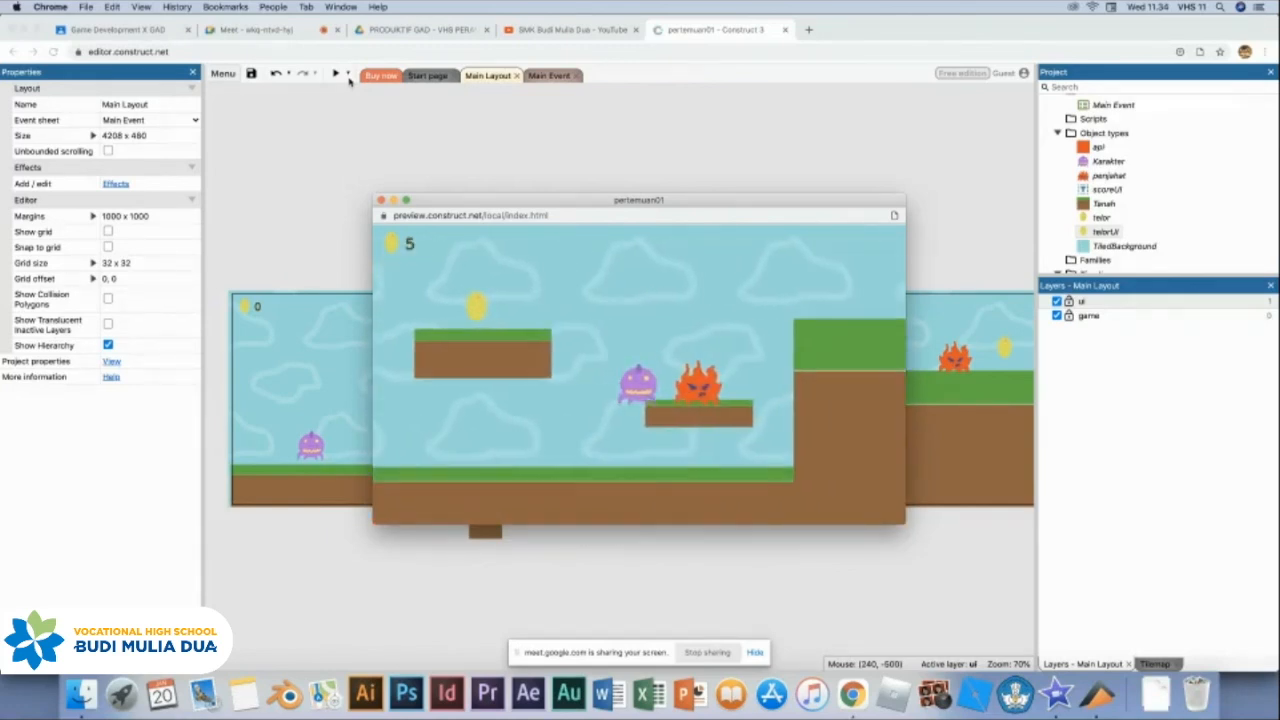
pyautogui.press('Left')
pyautogui.press('Right')
pyautogui.press('Up')
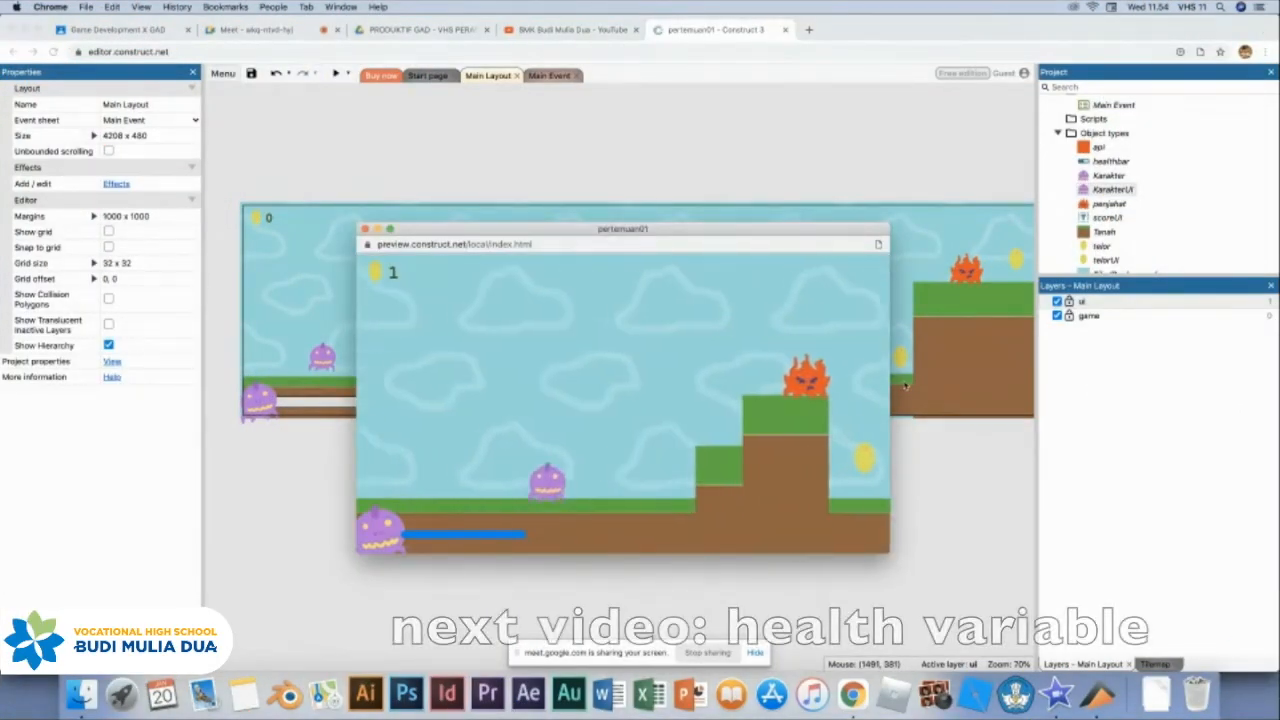
# Test the character's movement in the preview with the health bar display, and close the preview window.
pyautogui.press('Right')
pyautogui.press('Up')
pyautogui.click(365, 229)
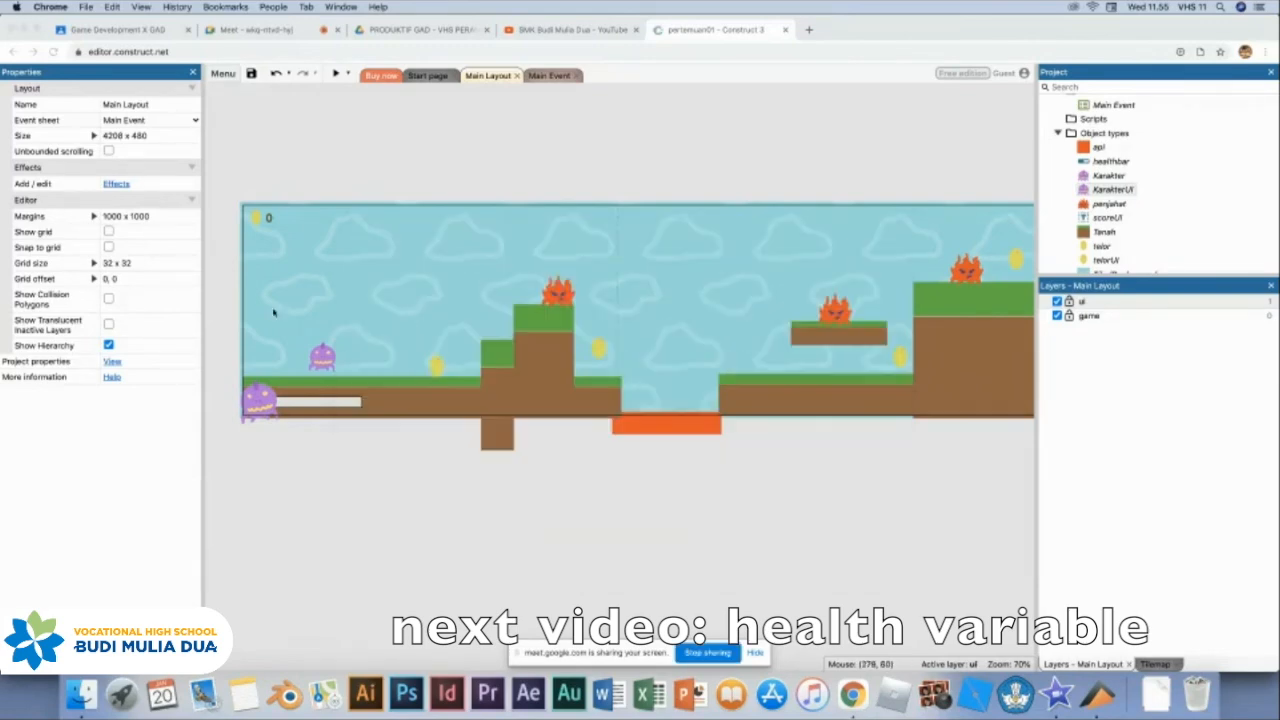
# Insert a sprite about 208 x 208 over the layout's lower-left corner and draw a white quarter circle in its image.
pyautogui.doubleClick(221, 344)
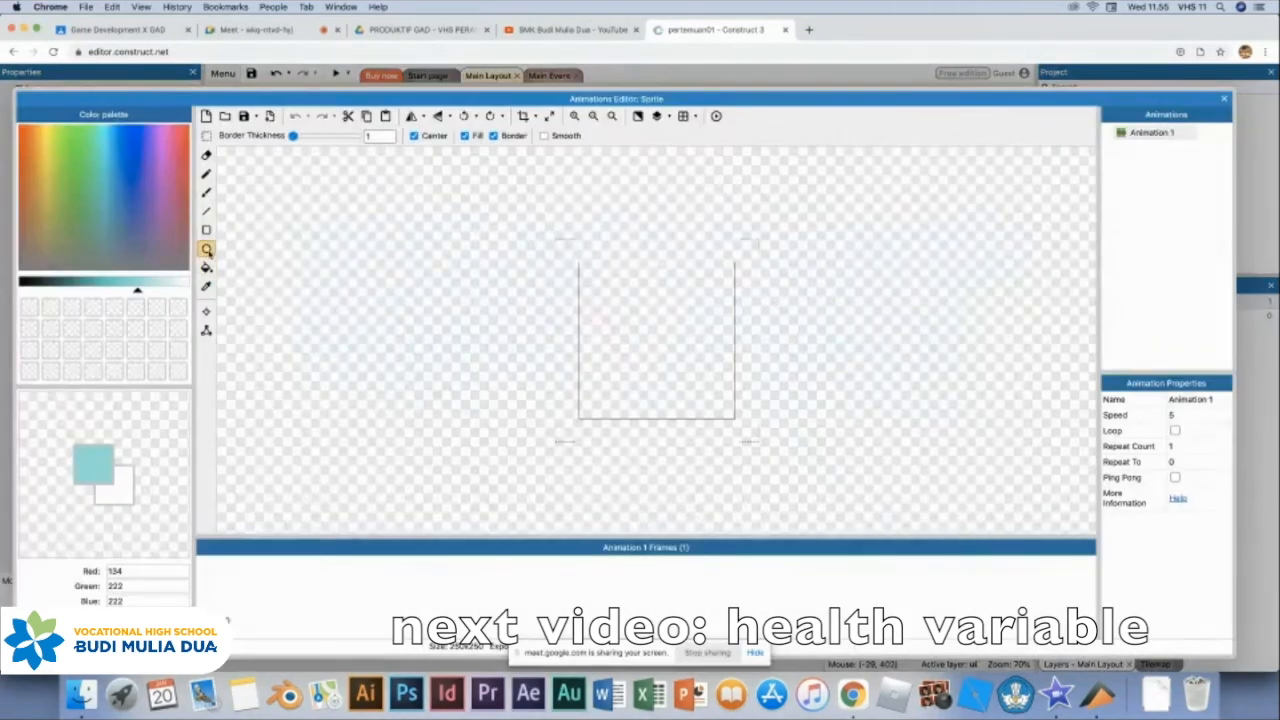
pyautogui.moveTo(583, 414); pyautogui.dragTo(716, 323)
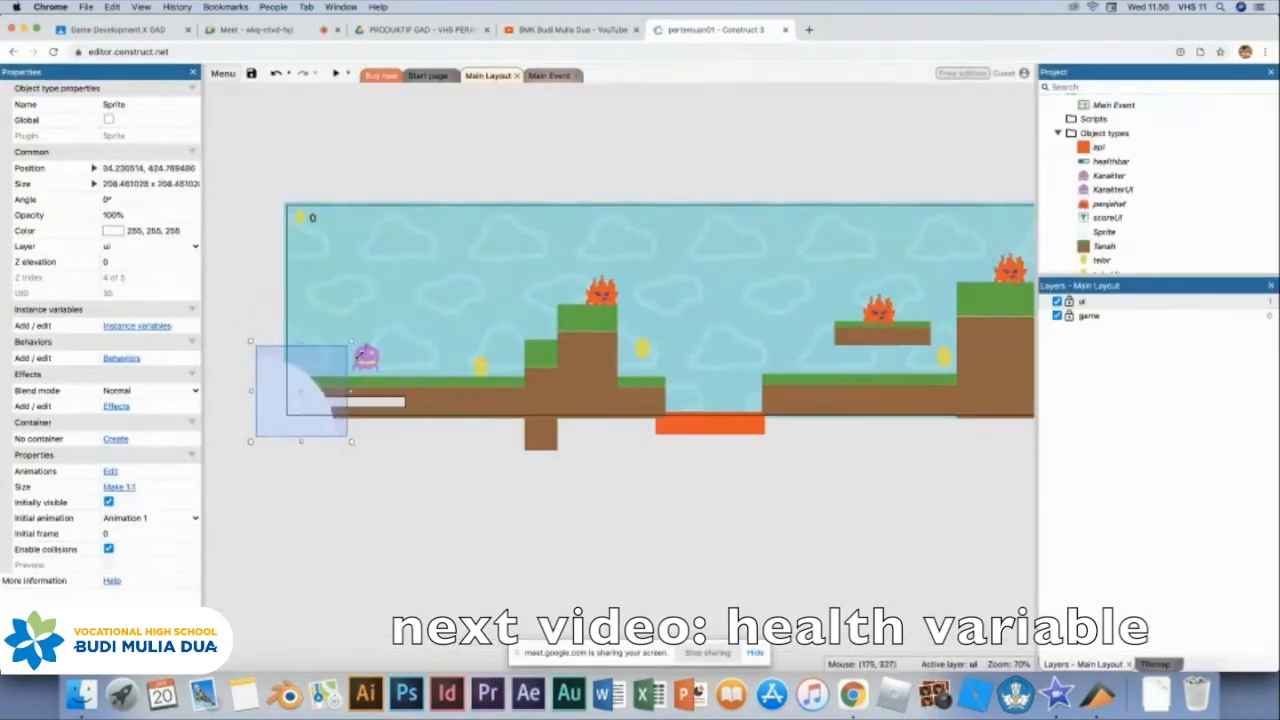
pyautogui.rightClick(306, 137)
pyautogui.press('Escape')
# Send the healthbar and the white circle sprite to the bottom of the ui layer, and preview the game.
pyautogui.click(370, 398)
pyautogui.rightClick(352, 396)
pyautogui.moveTo(390, 452)
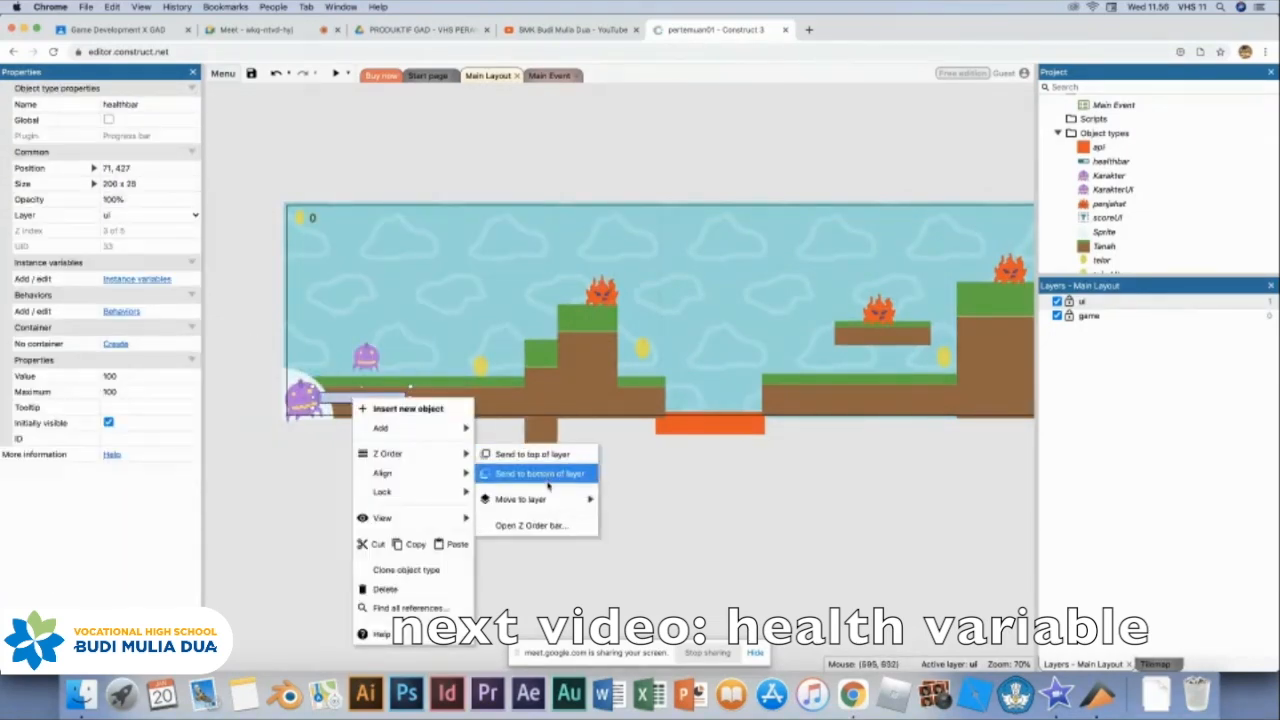
pyautogui.click(510, 477)
pyautogui.rightClick(299, 376)
pyautogui.click(470, 476)
pyautogui.click(400, 500)
pyautogui.click(336, 73)
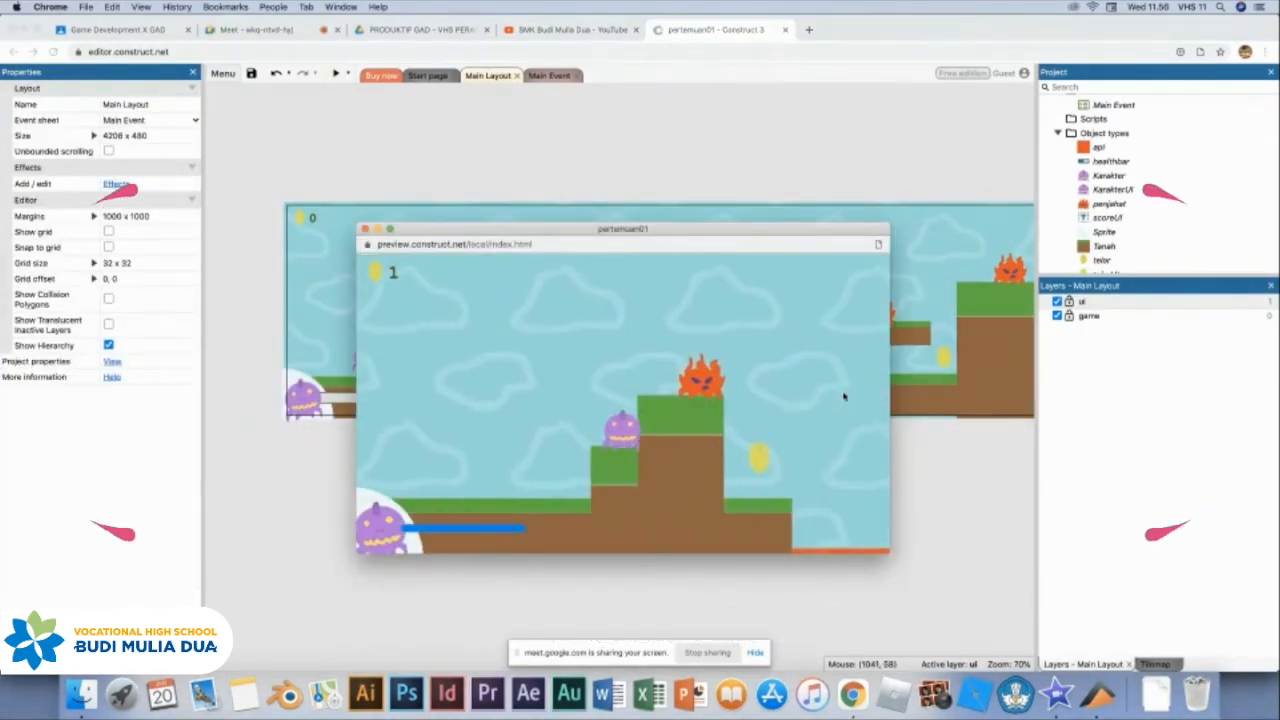